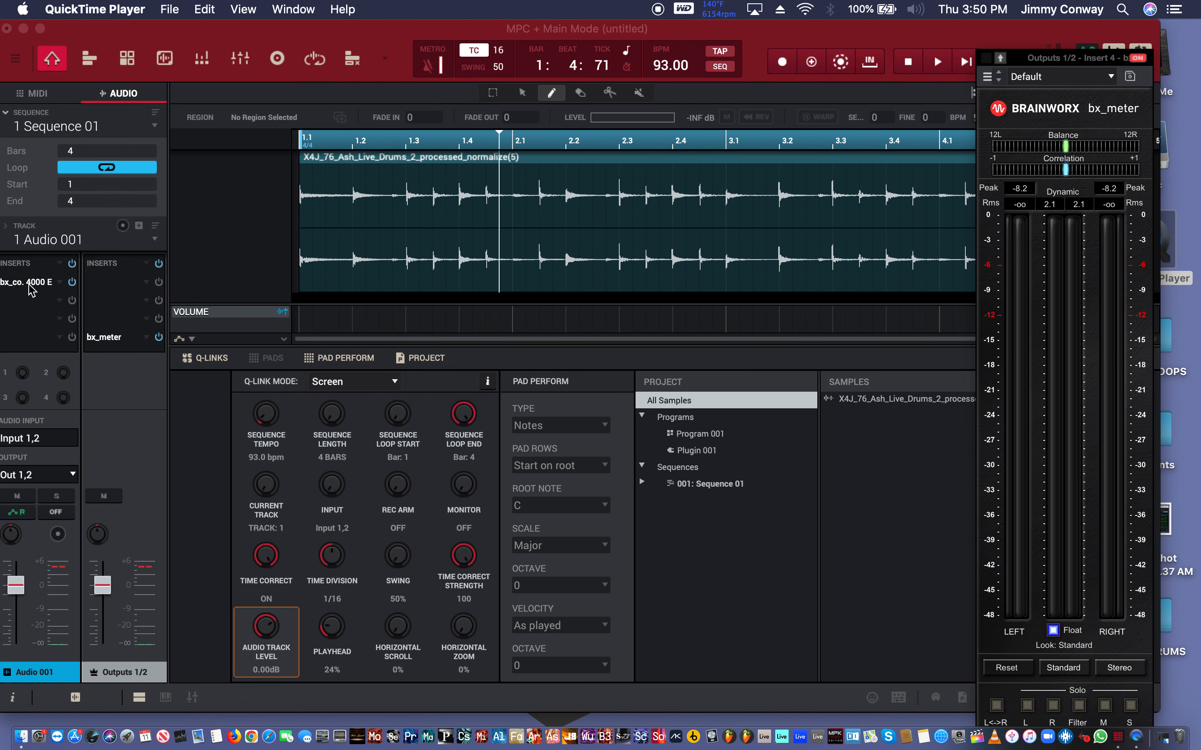
# Open the bx_console SSL 4000 E insert on Audio 001 and randomize channels for all instances, disabling the warning for future use.
pyautogui.click(28, 286)
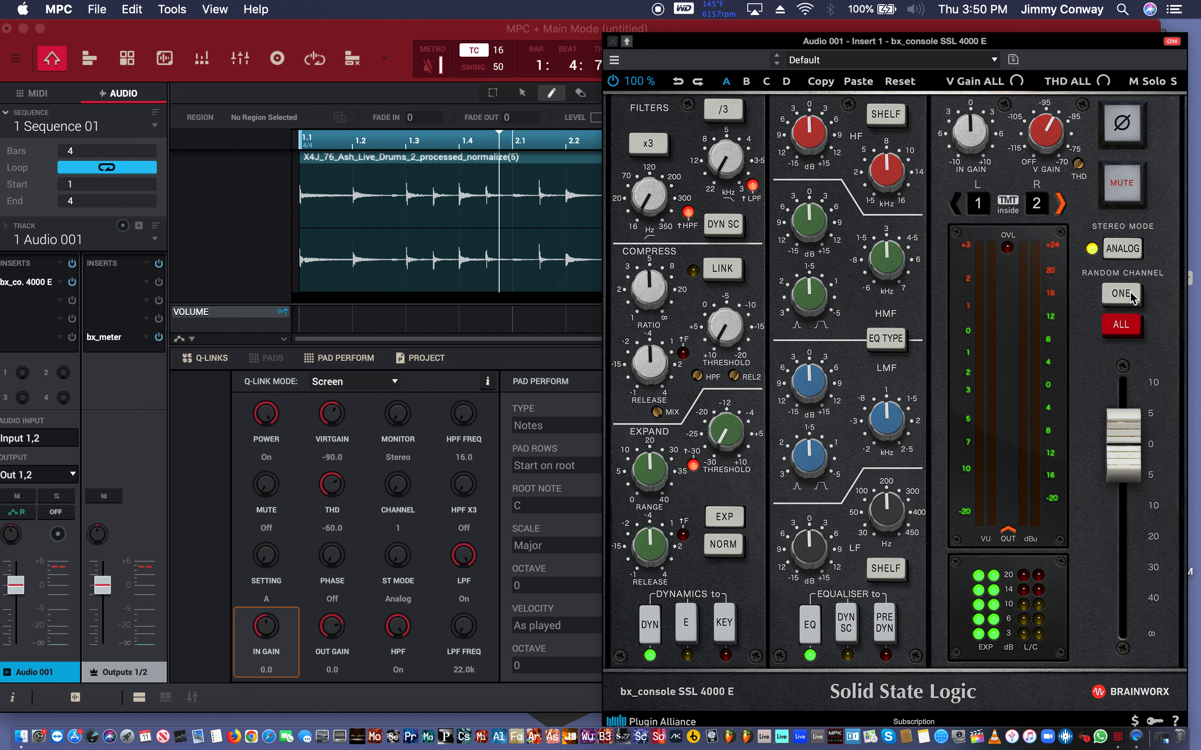
pyautogui.click(1123, 325)
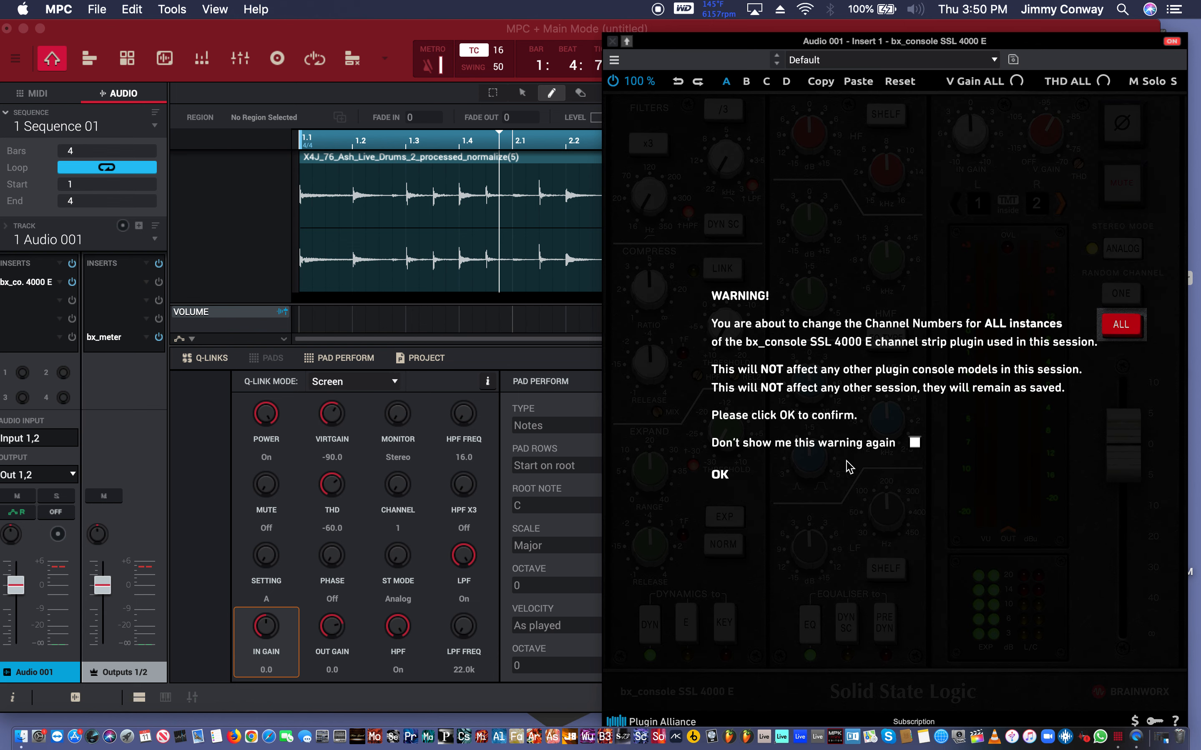
pyautogui.click(914, 443)
pyautogui.click(714, 475)
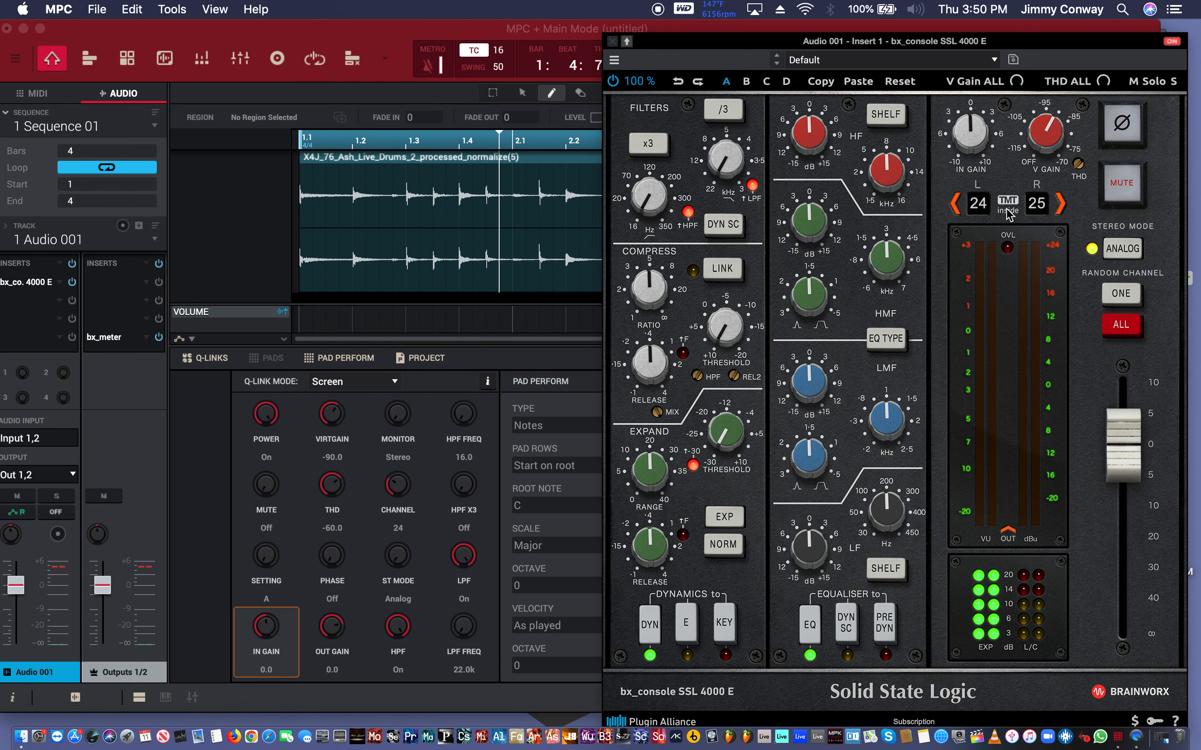
# Randomize the TMT channel numbers of all console instances several more times.
pyautogui.click(1122, 328)
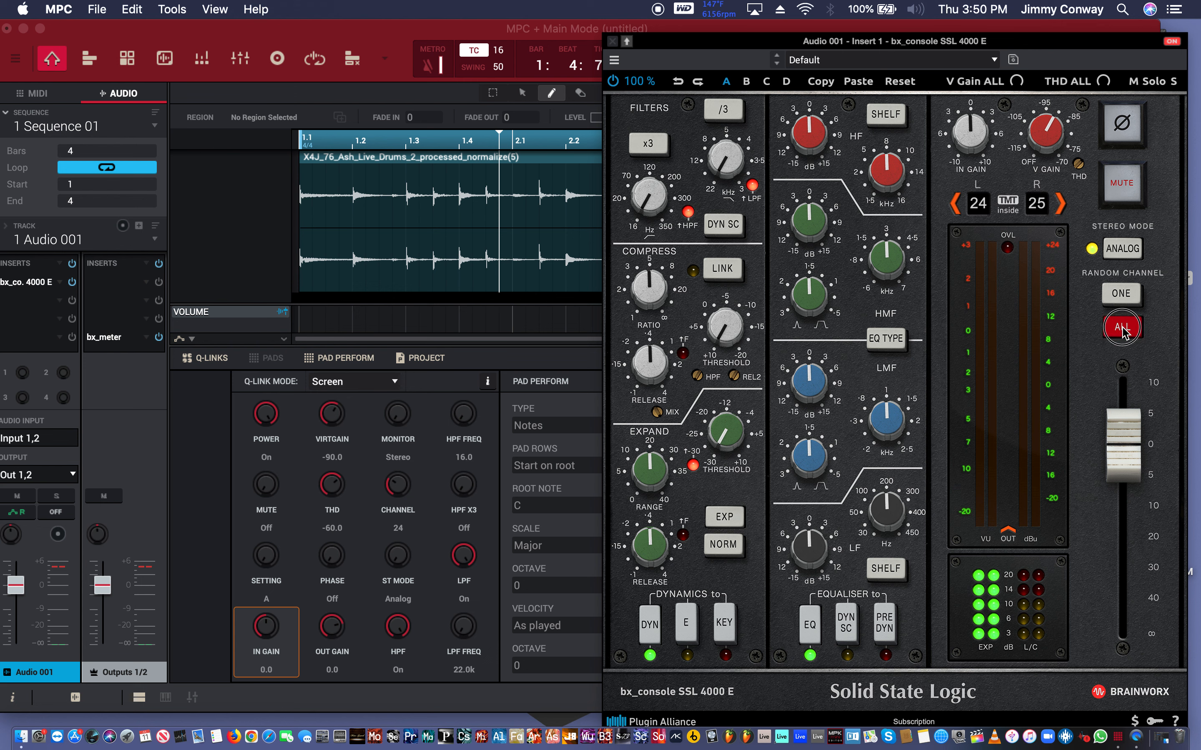
pyautogui.click(1122, 328)
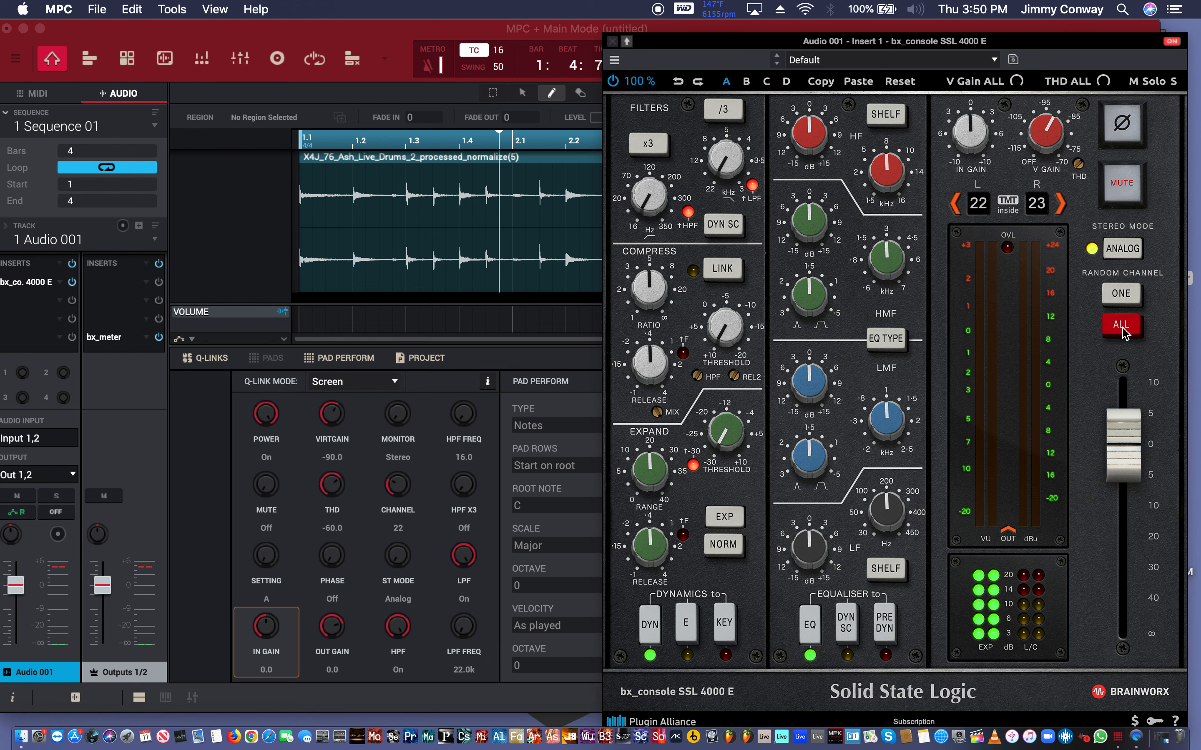
pyautogui.click(1123, 328)
pyautogui.click(1121, 326)
pyautogui.click(1121, 327)
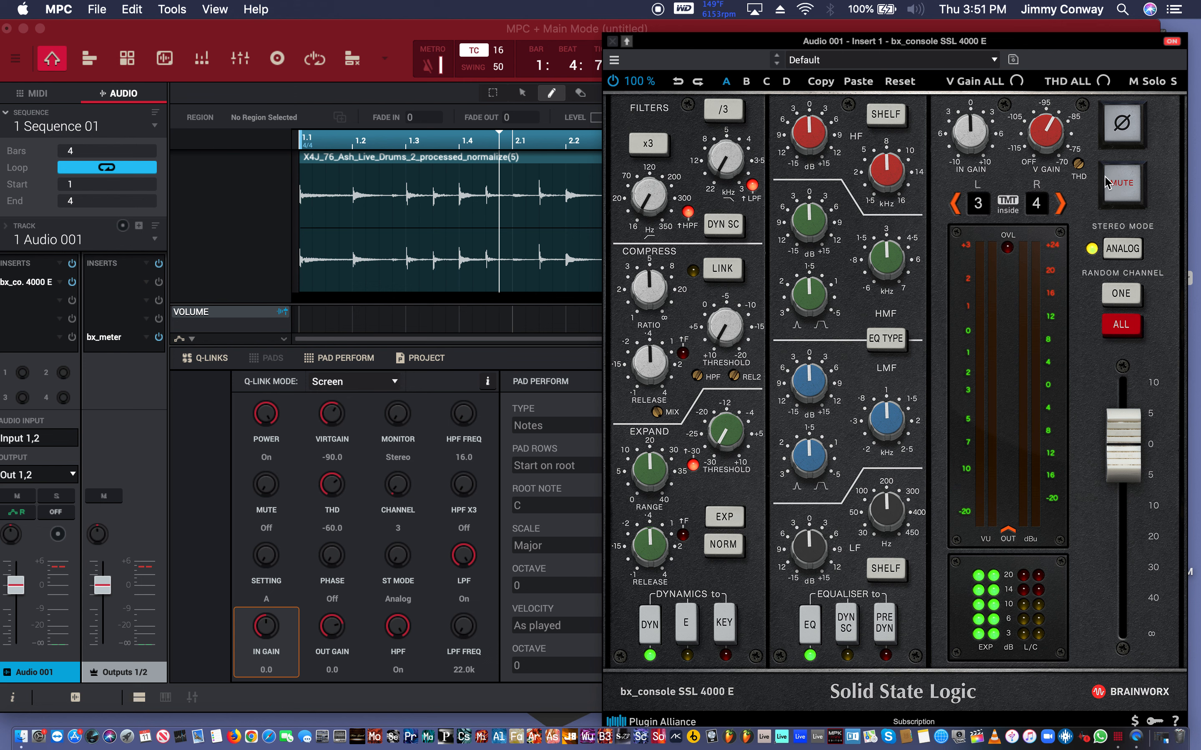
# Turn the V Gain off, and try the Digital stereo mode before returning to Analog.
pyautogui.moveTo(1040, 131); pyautogui.dragTo(1054, 141)
pyautogui.moveTo(1051, 141); pyautogui.dragTo(1038, 258)
pyautogui.click(1132, 249)
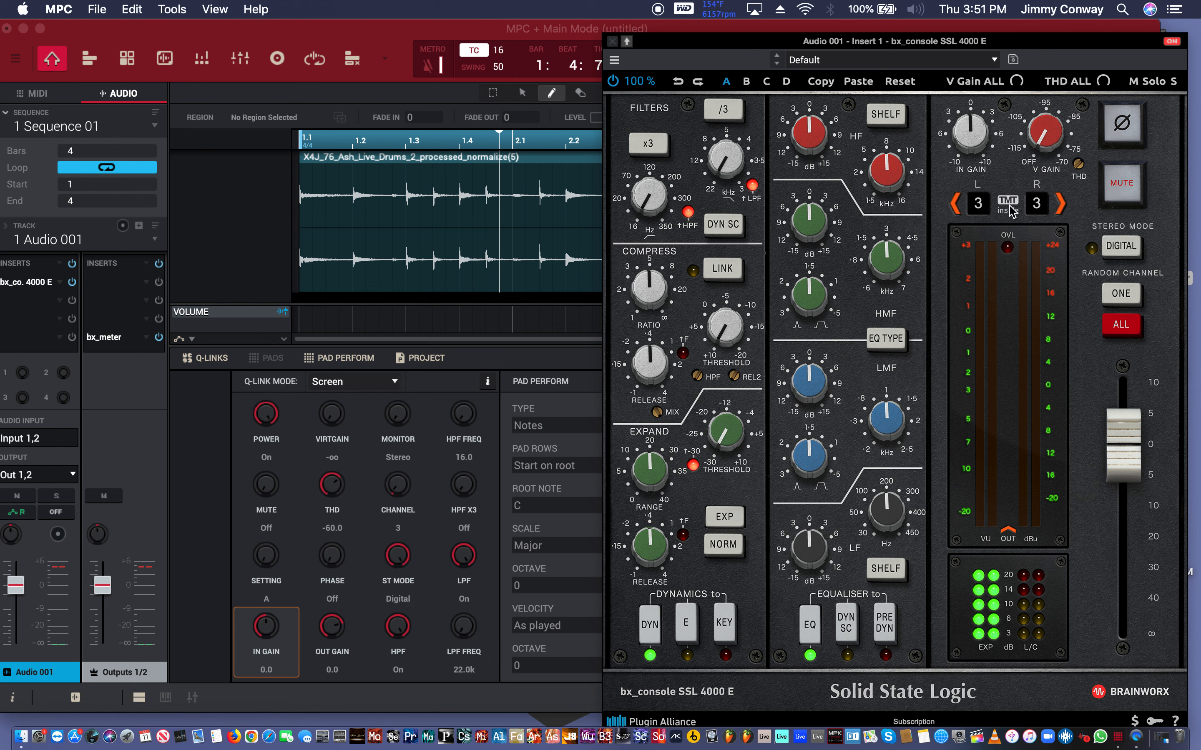
pyautogui.click(1119, 250)
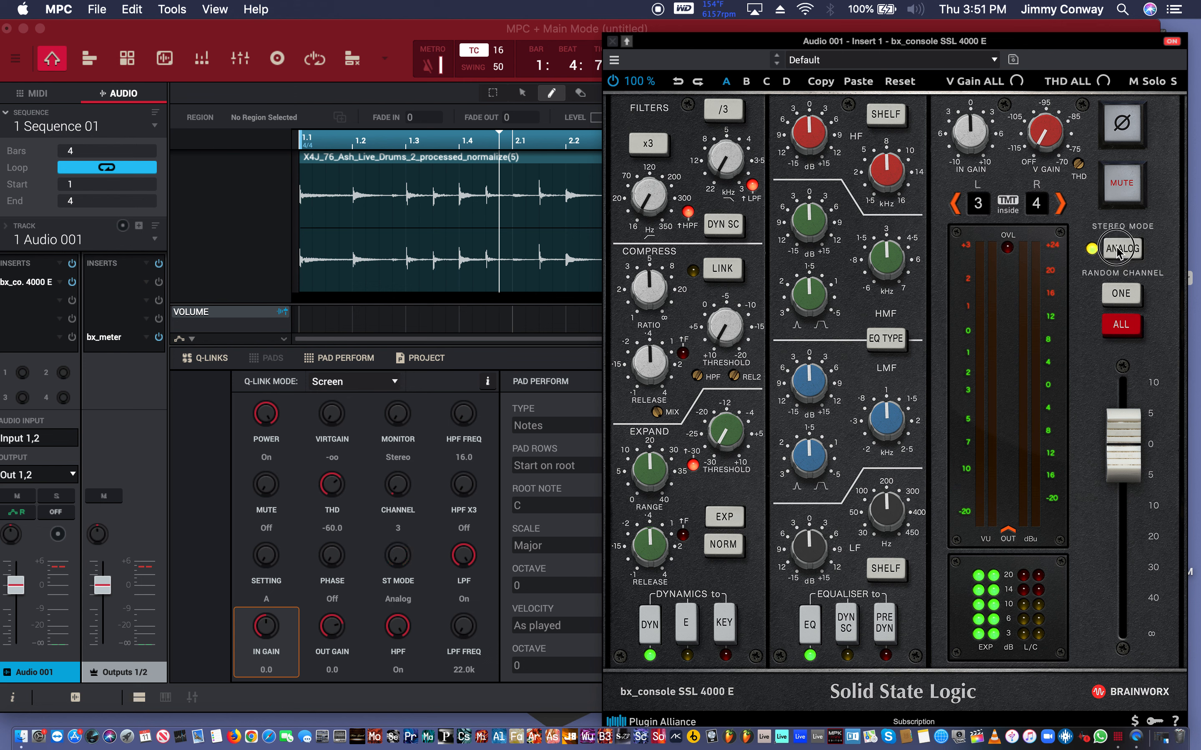
# Repeatedly randomize the TMT channel pair for this single console instance.
pyautogui.click(1122, 294)
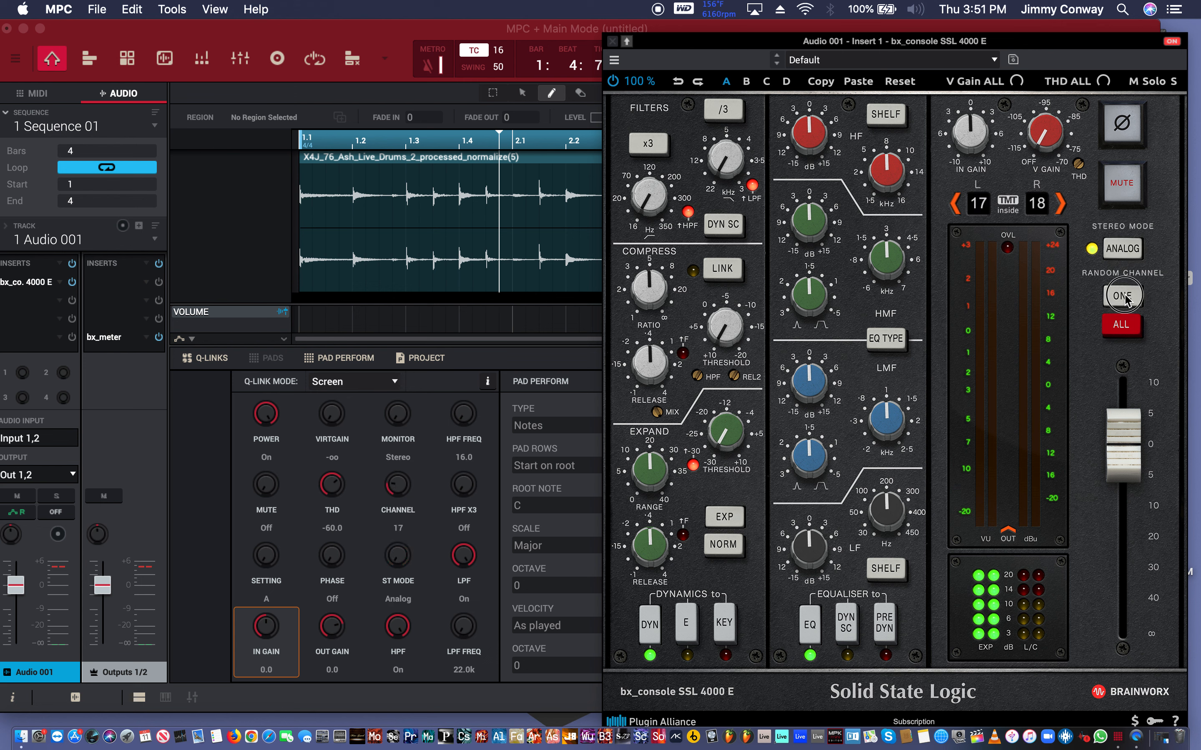
pyautogui.click(1122, 293)
pyautogui.click(1122, 294)
pyautogui.click(1122, 295)
pyautogui.click(1122, 295)
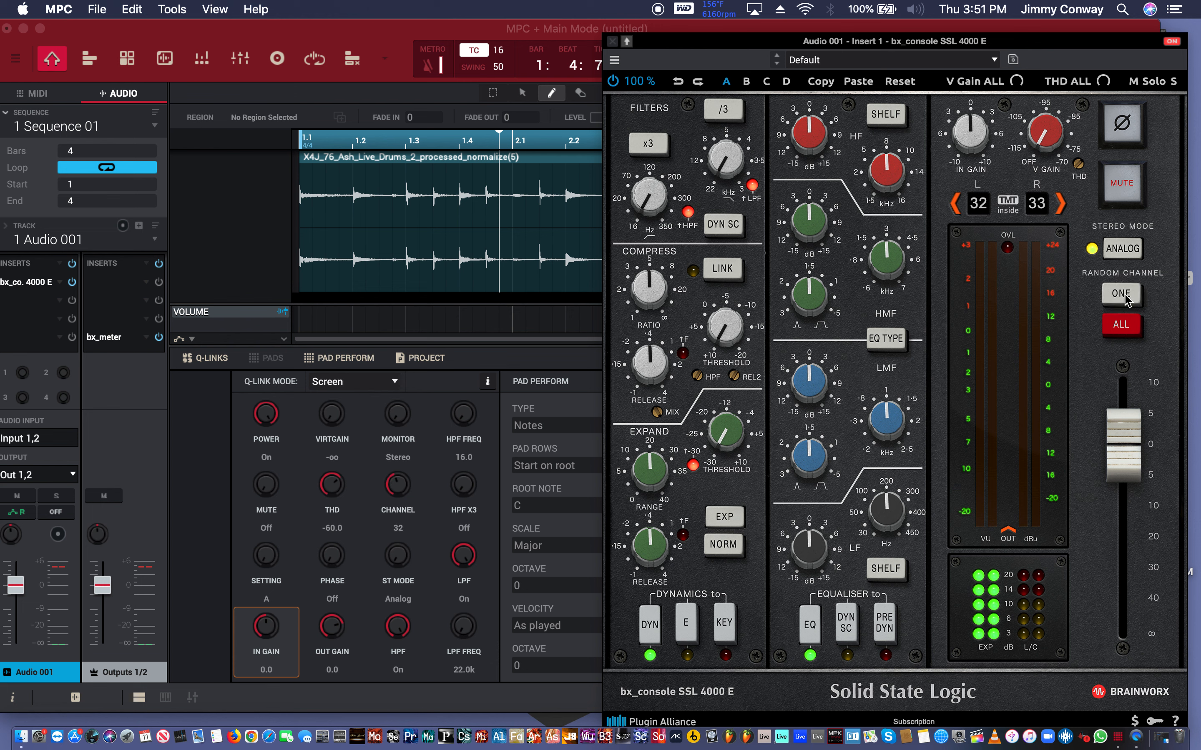
pyautogui.click(1122, 295)
pyautogui.click(1122, 295)
pyautogui.click(1122, 295)
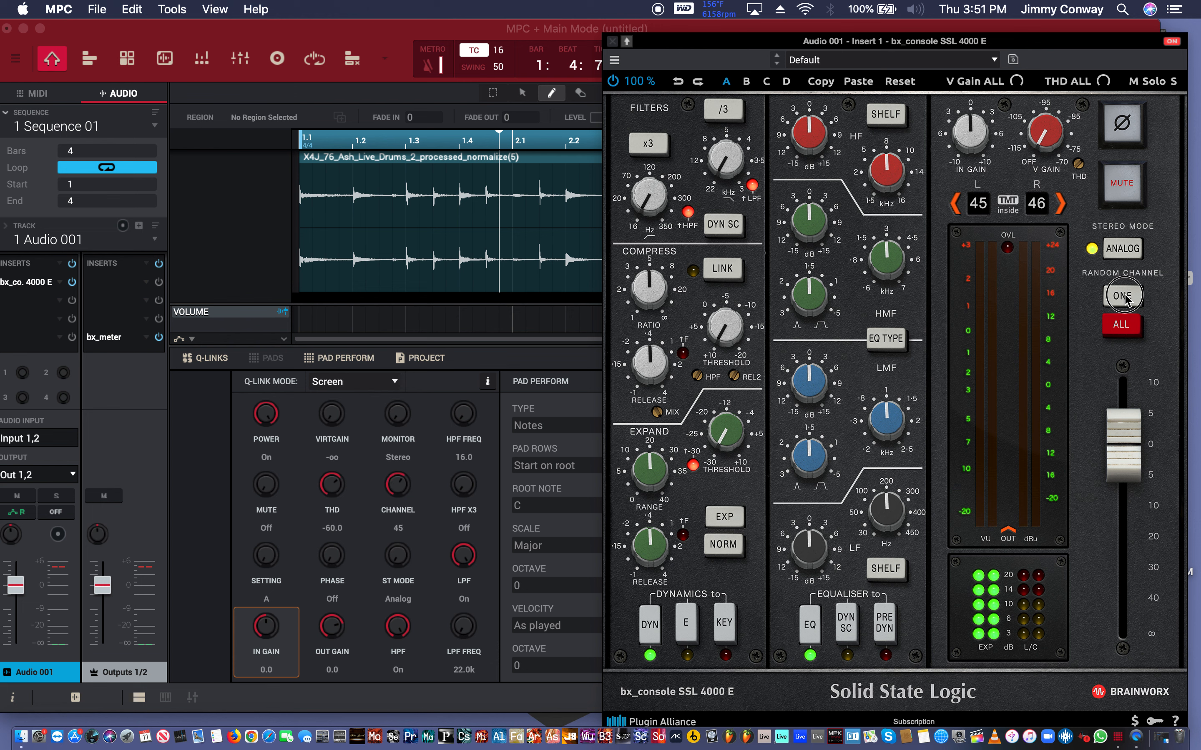
pyautogui.click(1123, 295)
pyautogui.click(1122, 296)
pyautogui.click(1123, 295)
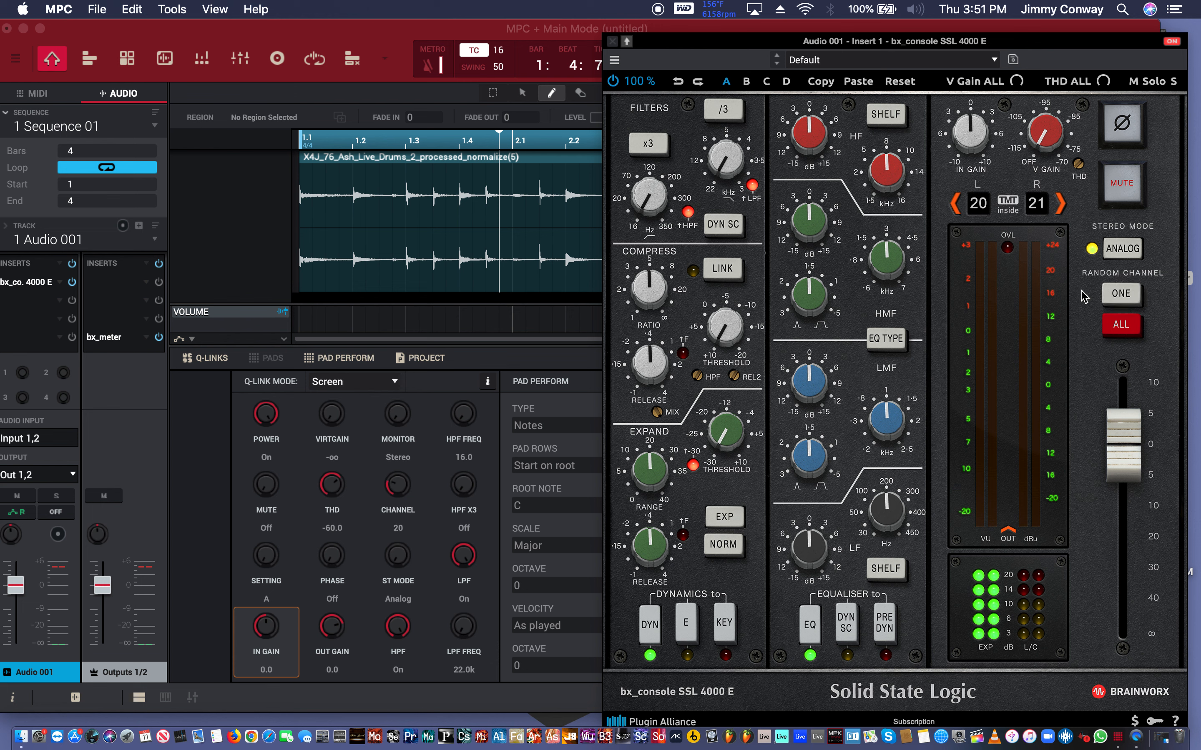
# Set the left TMT channel number to 1.
pyautogui.click(977, 203)
pyautogui.write('01')
pyautogui.press('Return')
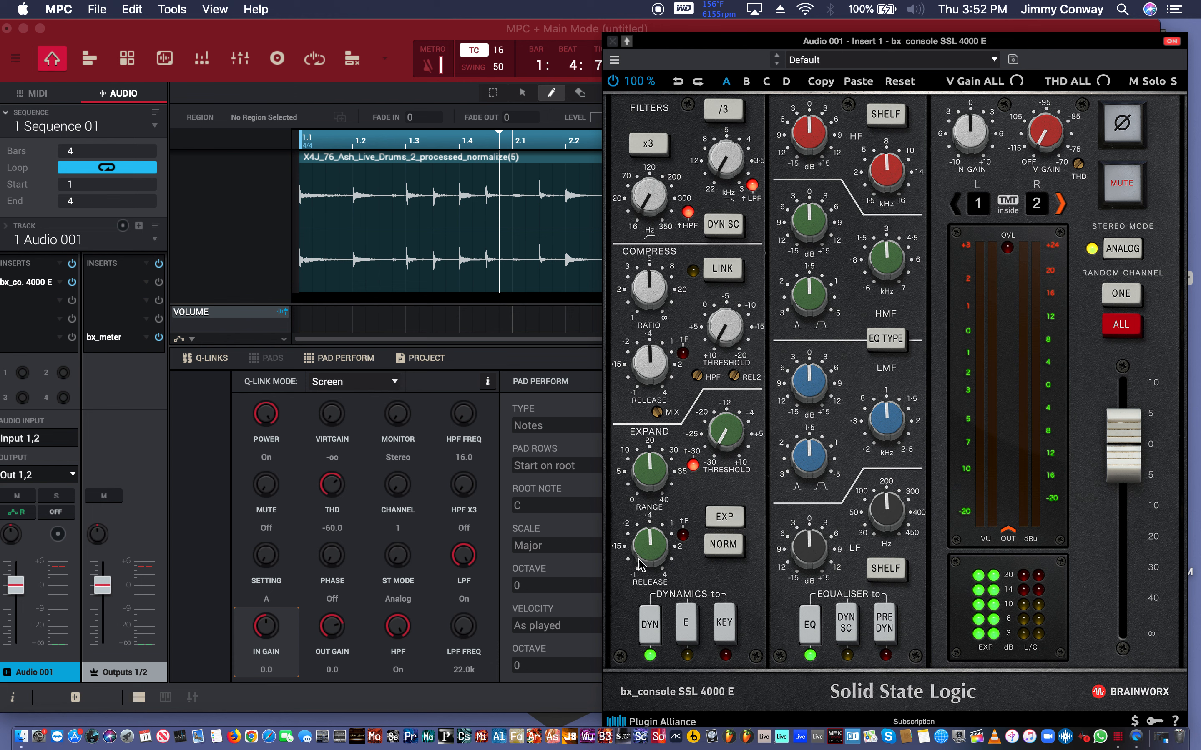
# Switch the dynamics section off, and toggle the equaliser and the E dynamics type away and back again.
pyautogui.click(651, 630)
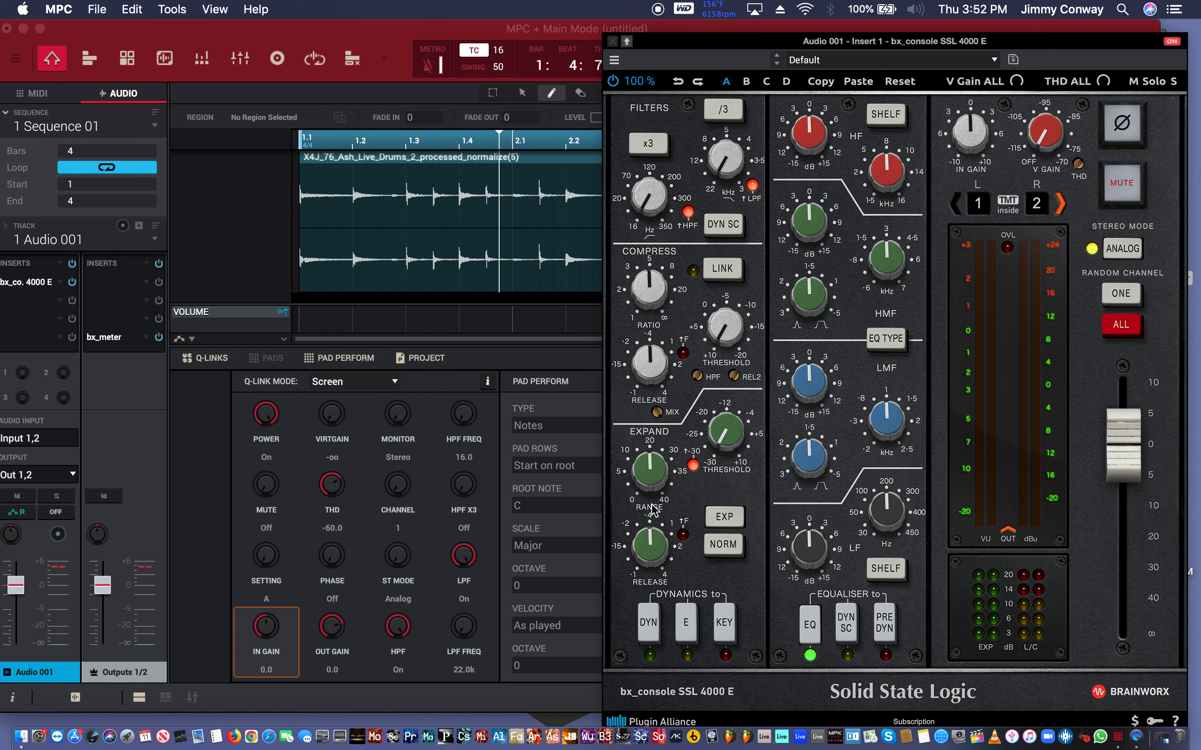
pyautogui.click(806, 636)
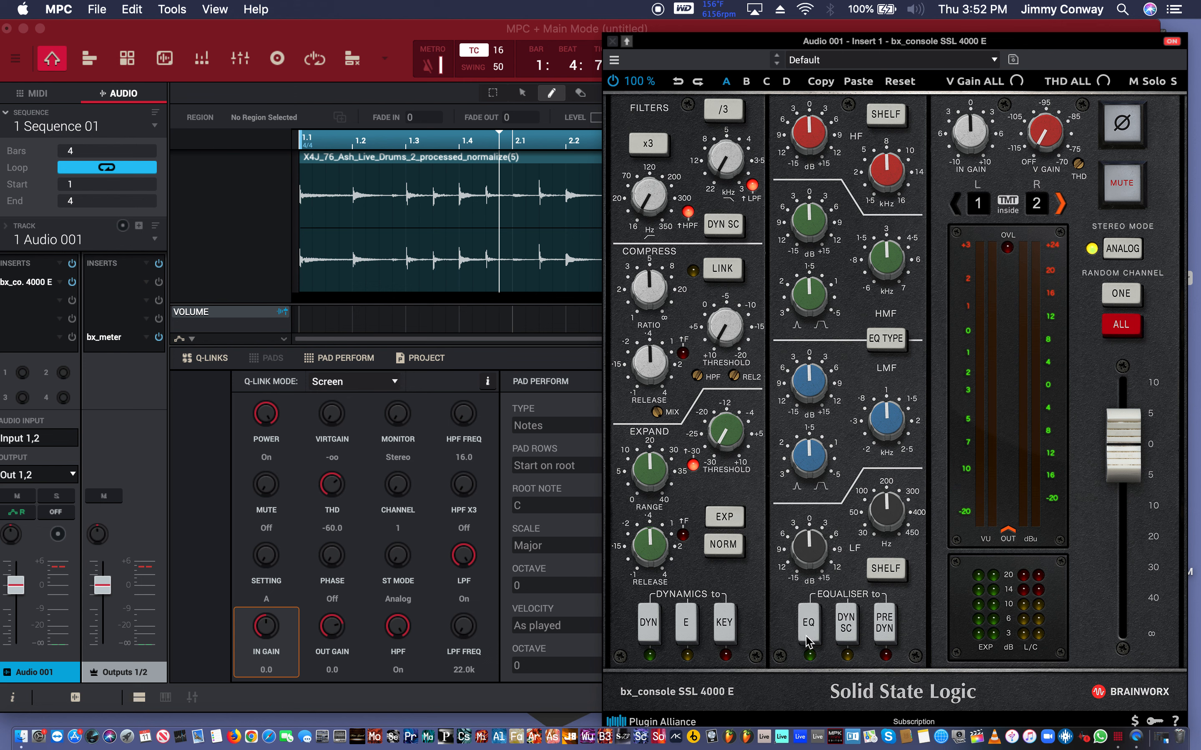
pyautogui.click(806, 636)
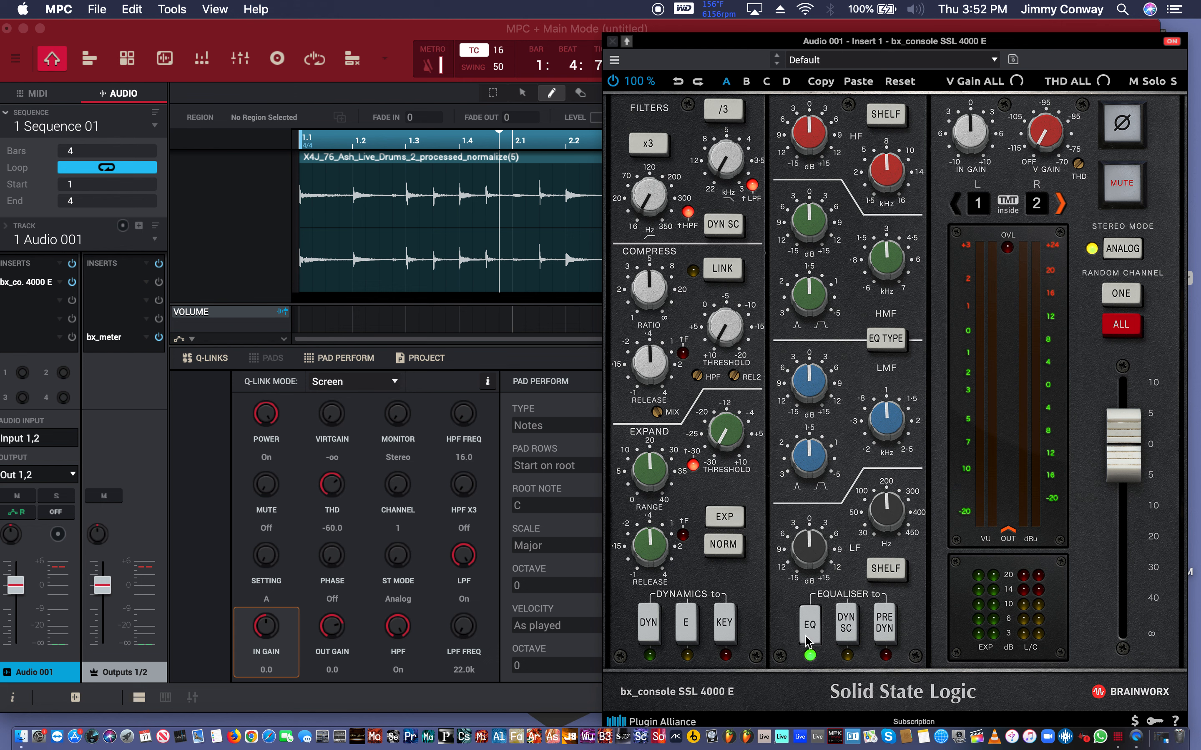
pyautogui.click(688, 626)
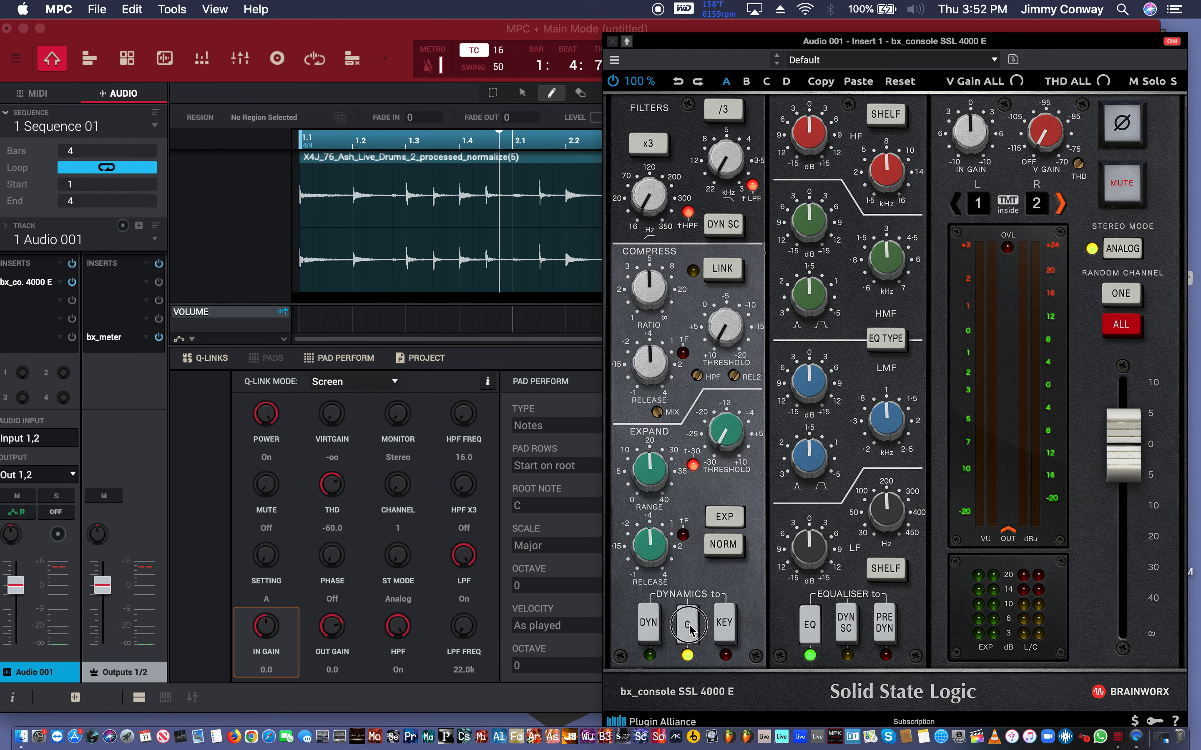
pyautogui.click(689, 626)
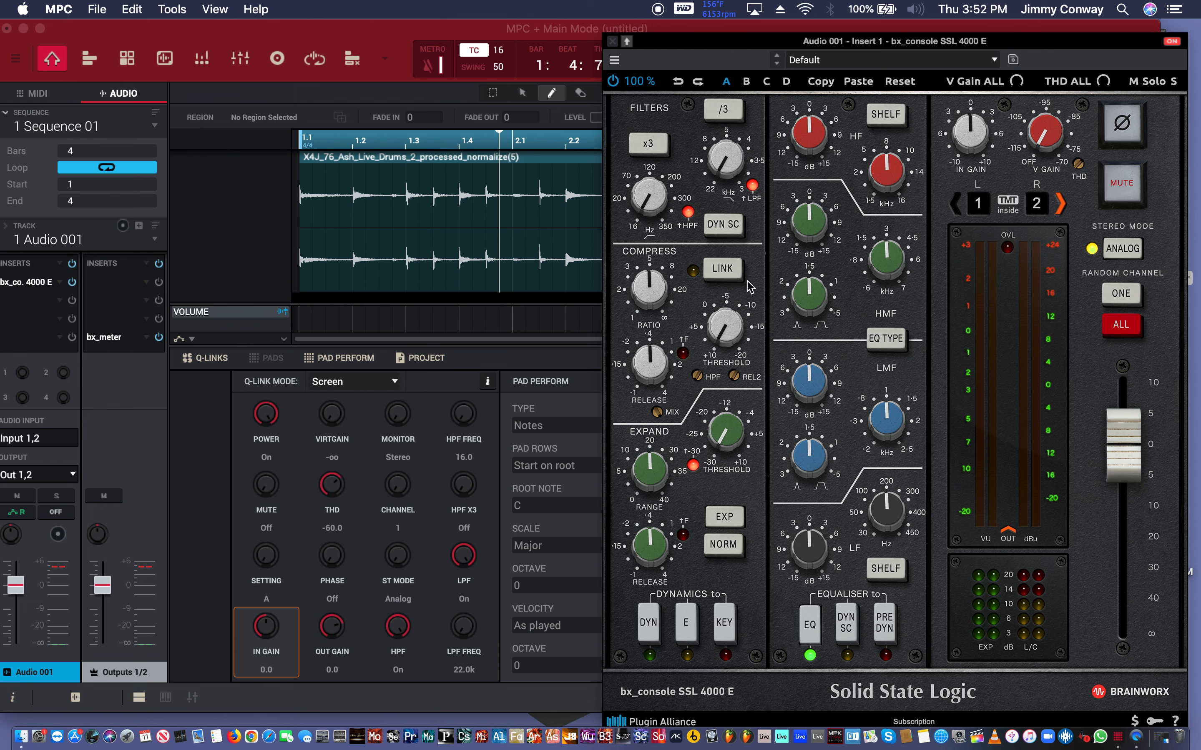
# Compare the brown and black EQ types, return to black, and raise the LF frequency to about 400 Hz.
pyautogui.click(886, 346)
pyautogui.click(887, 346)
pyautogui.click(888, 345)
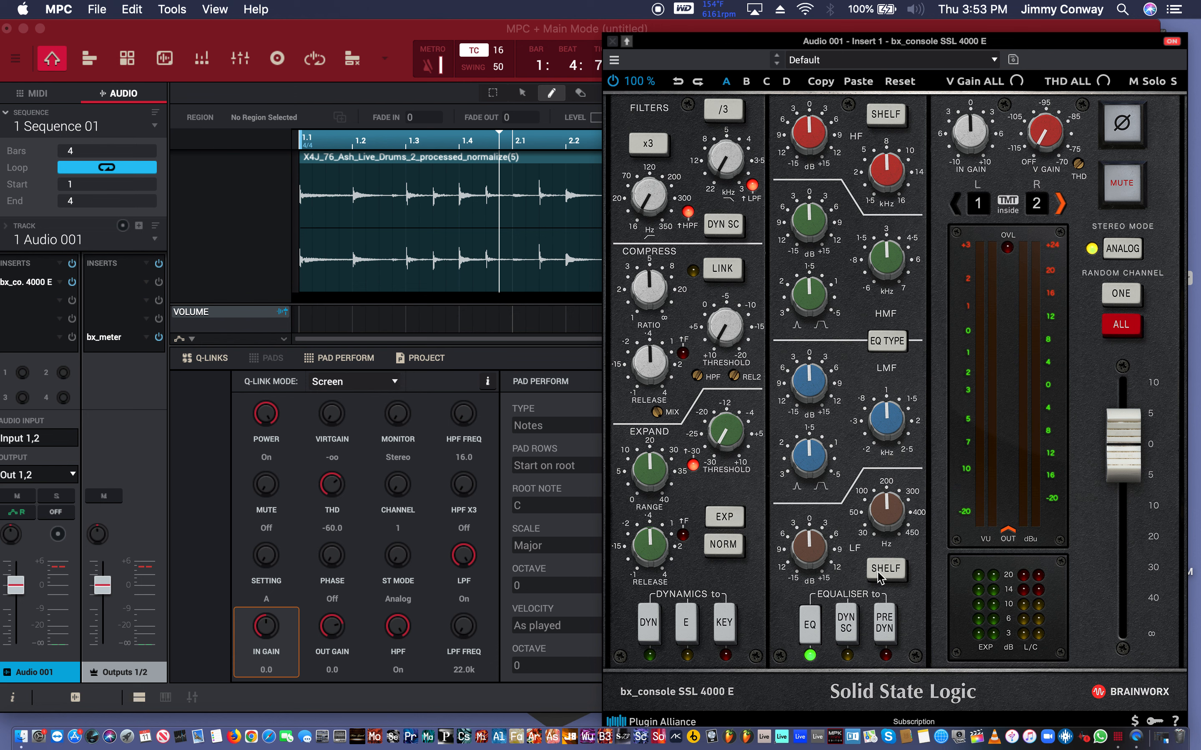
pyautogui.click(885, 347)
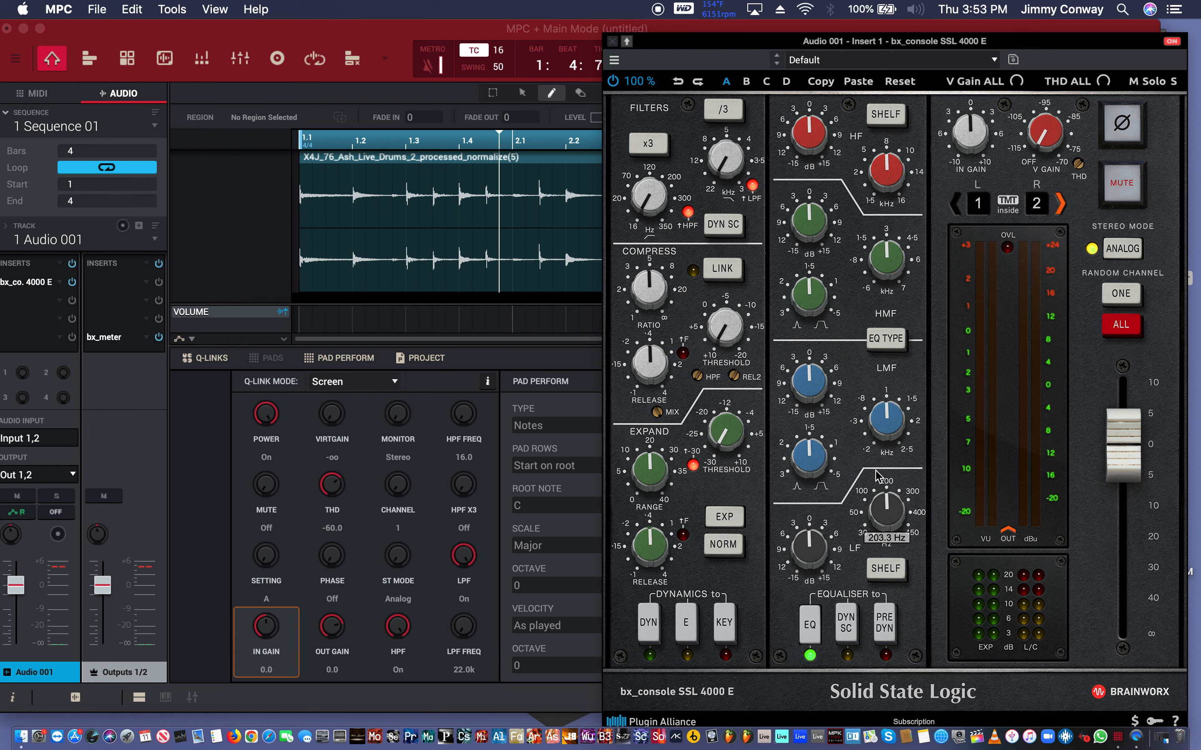
pyautogui.moveTo(880, 477); pyautogui.dragTo(878, 460)
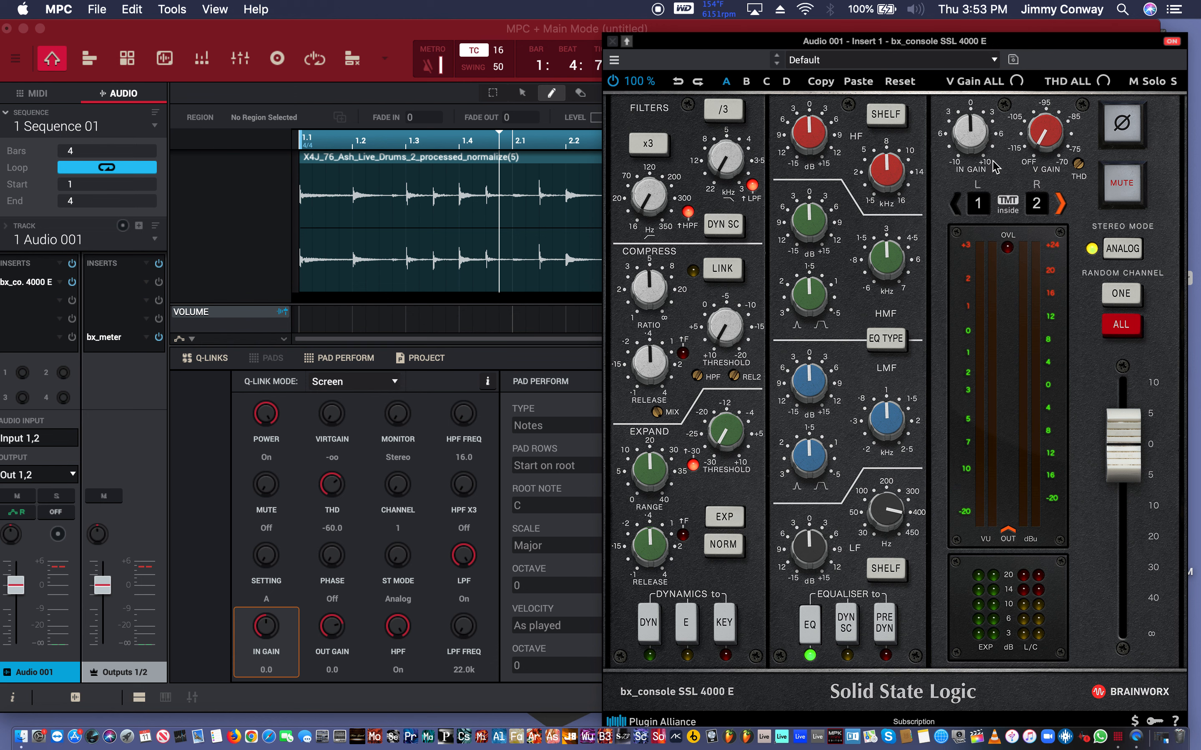
# Set the console's input gain to -0.6 and place the equaliser before the dynamics.
pyautogui.moveTo(976, 119); pyautogui.dragTo(979, 136)
pyautogui.click(882, 632)
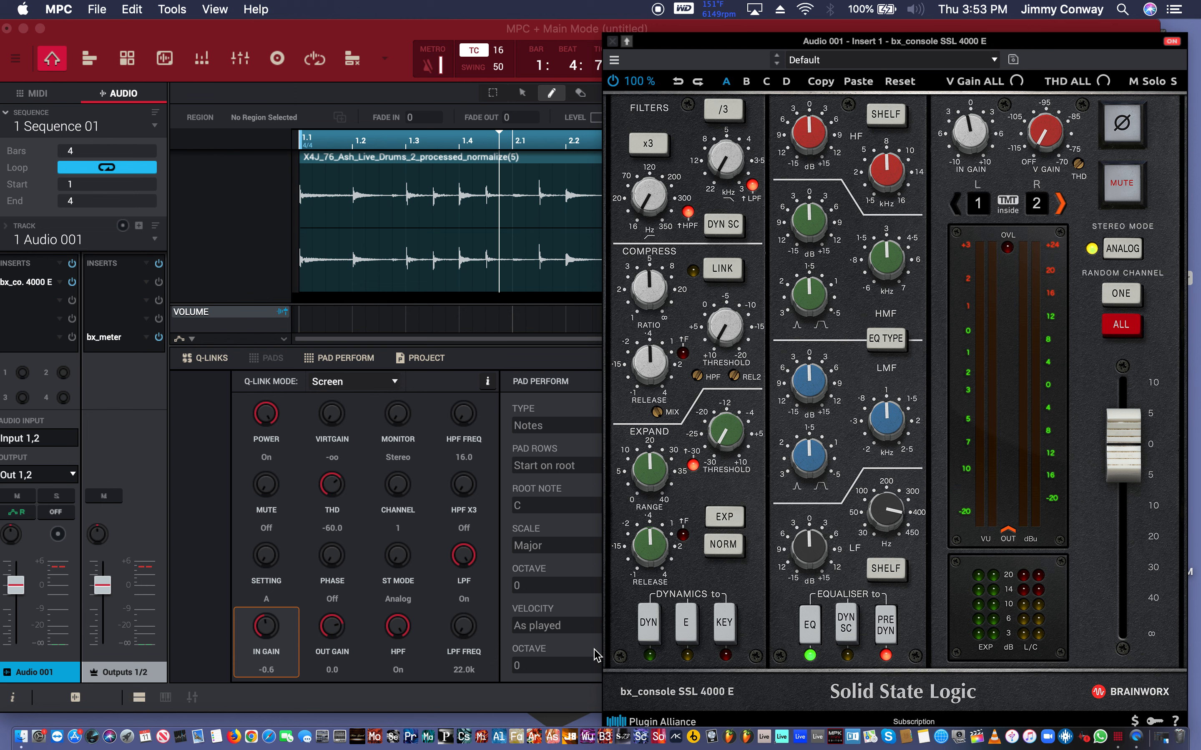
# Set the audio buffer size to 1024 samples in the audio device preferences, closing the console plugin window to reach the confirmation.
pyautogui.press('space')
pyautogui.click(97, 9)
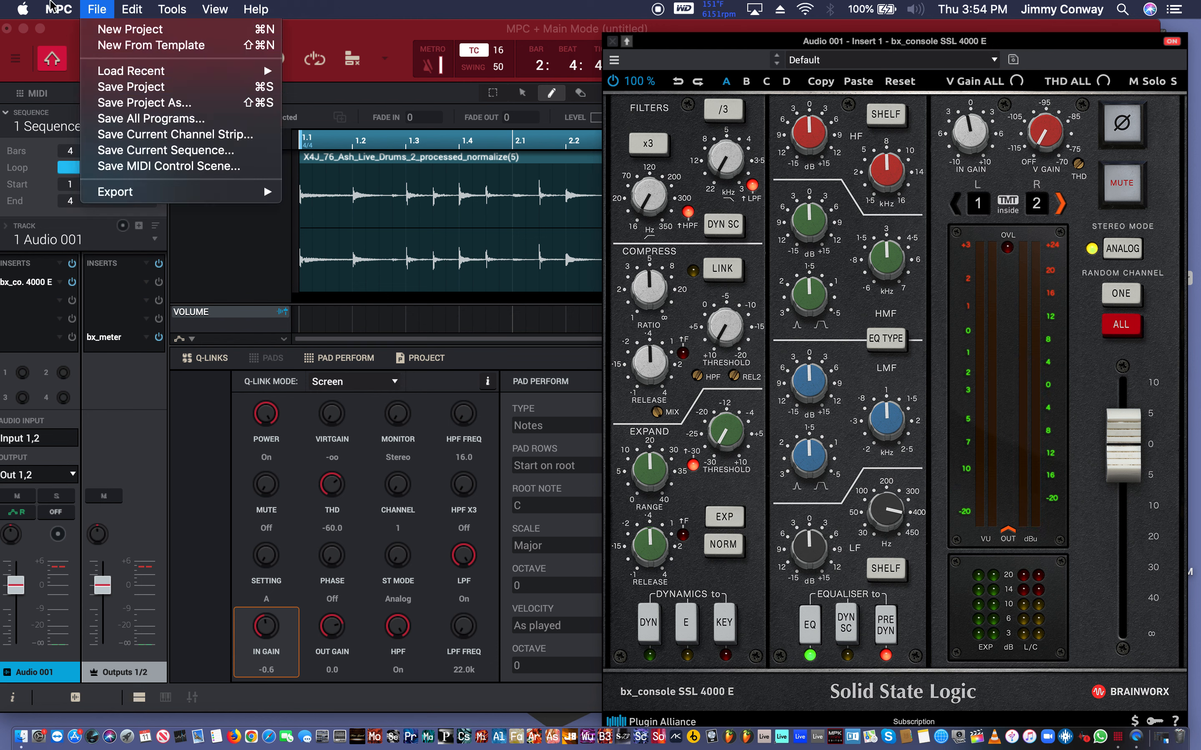
pyautogui.moveTo(58, 9)
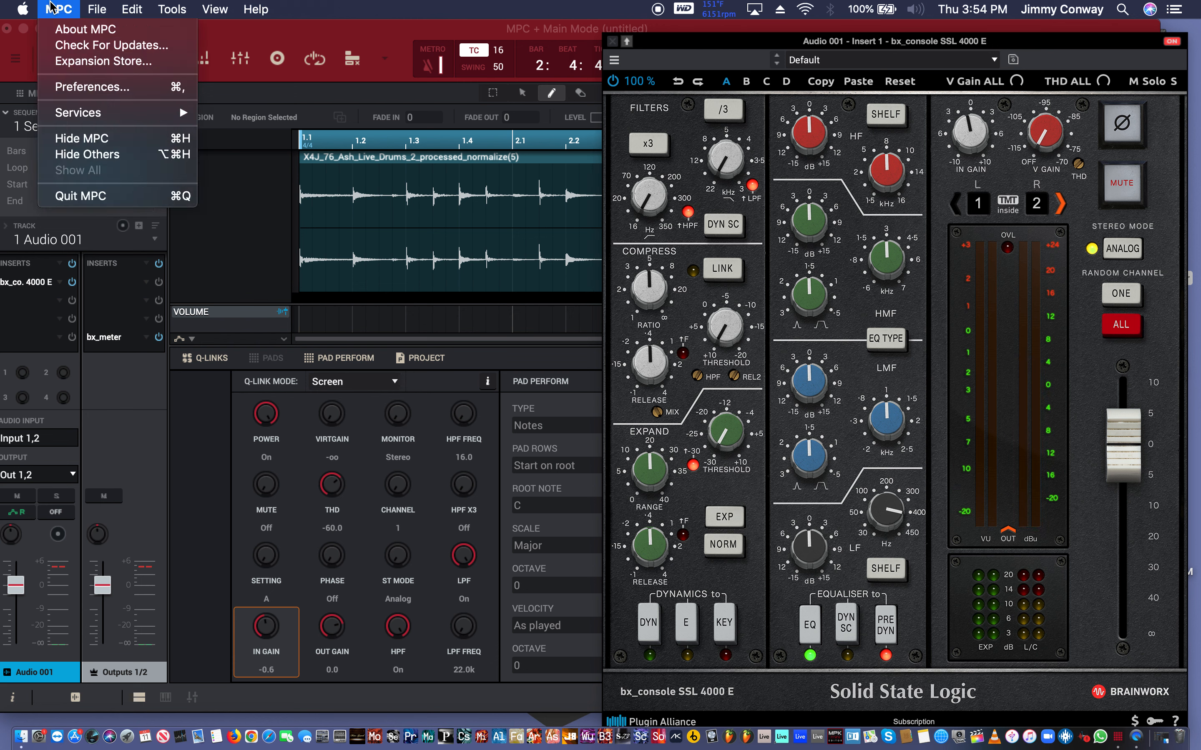
pyautogui.click(66, 88)
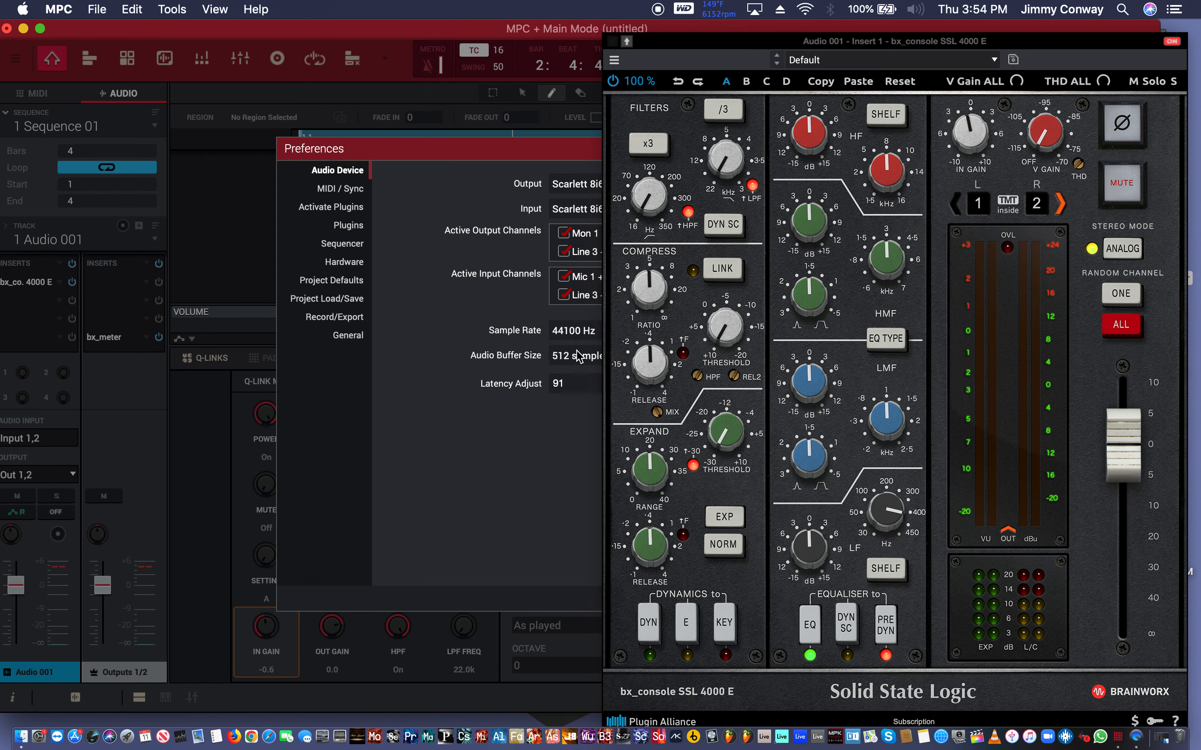
pyautogui.moveTo(577, 356); pyautogui.dragTo(600, 576)
pyautogui.click(608, 44)
pyautogui.click(612, 42)
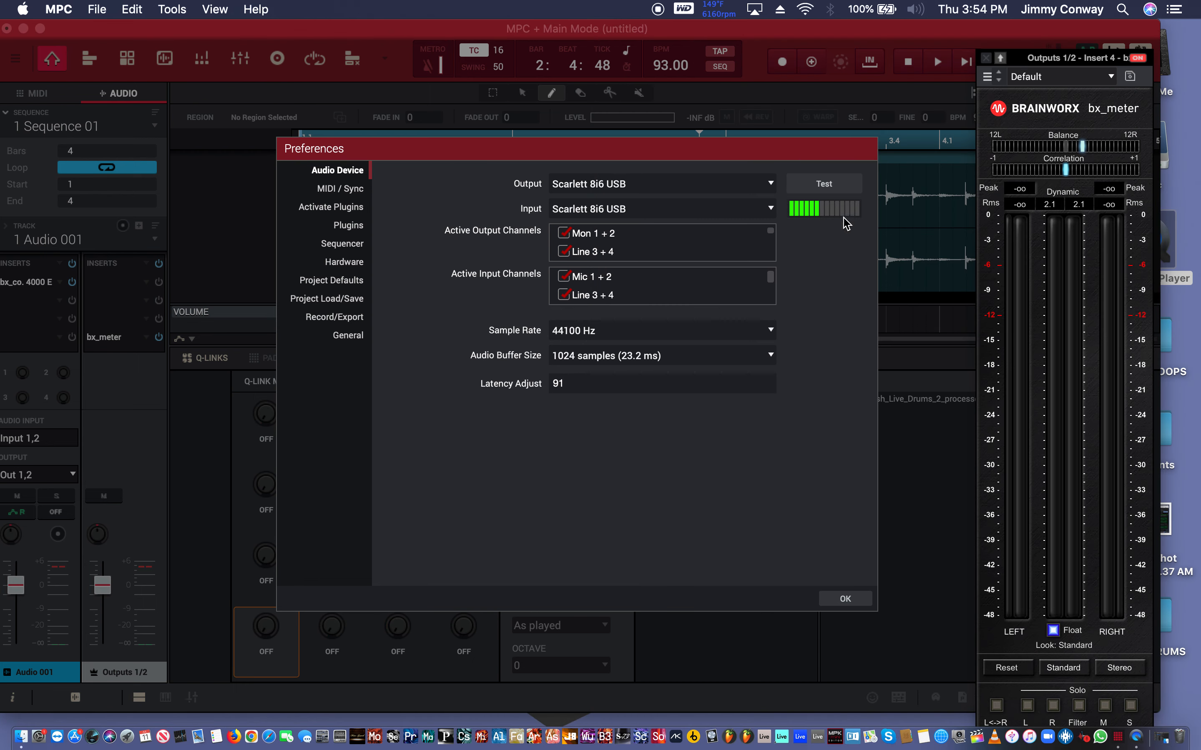
pyautogui.click(845, 599)
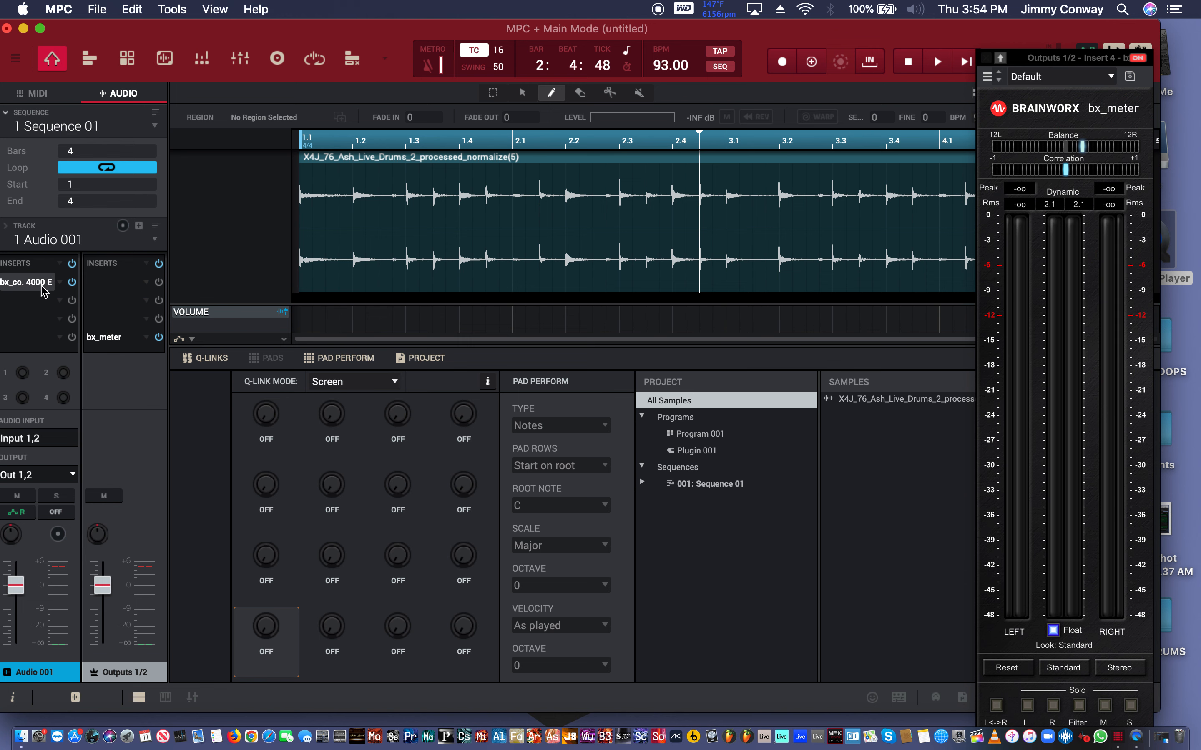
# Reopen the bx_console SSL 4000 E insert on Audio 001 and move its window beside the bx_meter.
pyautogui.doubleClick(43, 291)
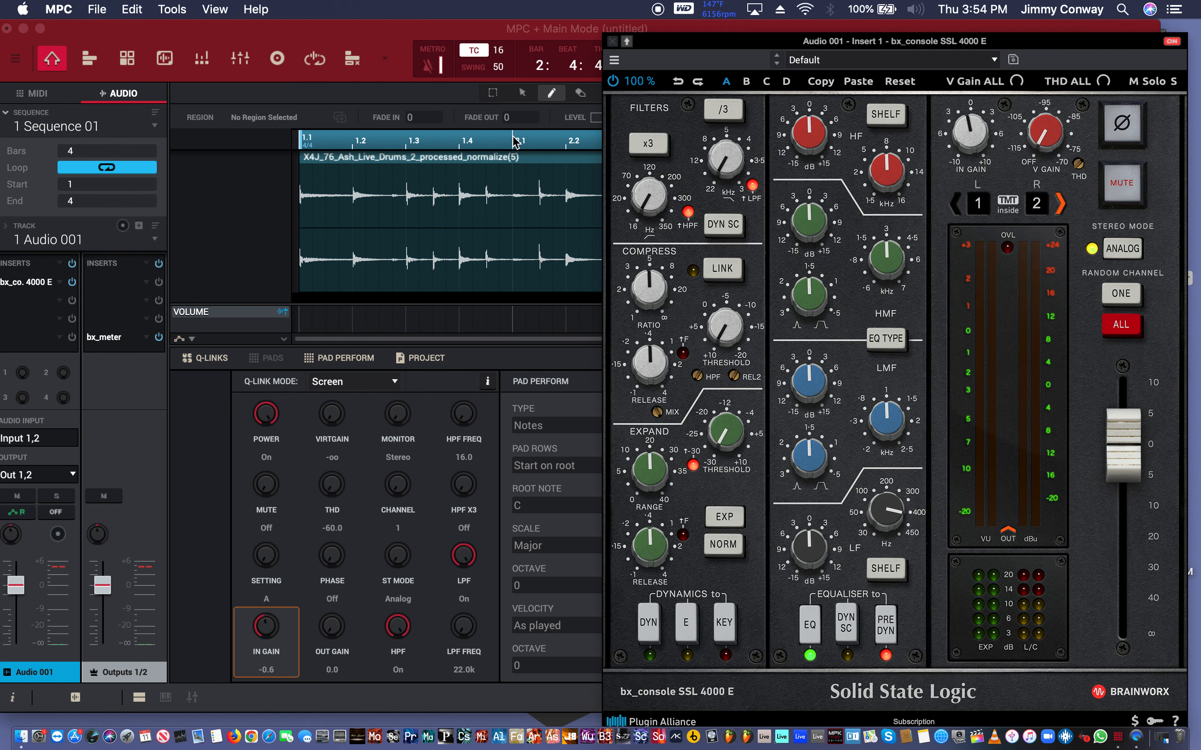
pyautogui.moveTo(771, 40); pyautogui.dragTo(548, 42)
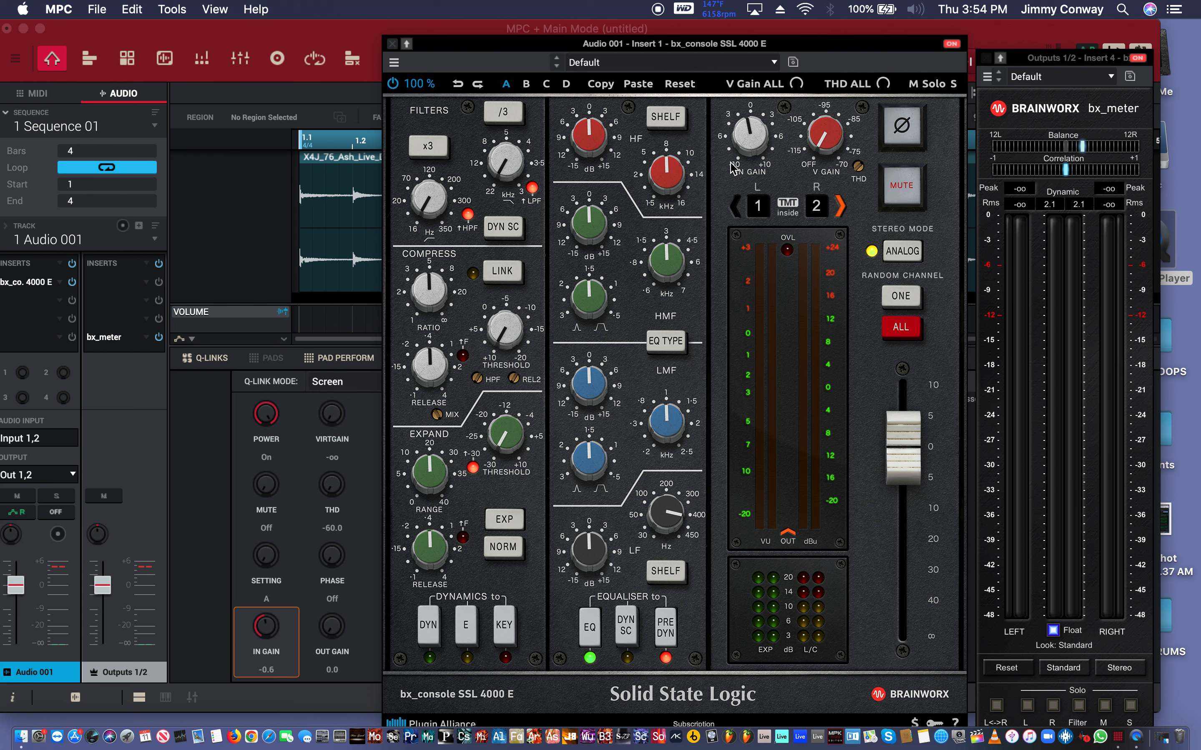
# Play the drum loop and raise the console's input gain to 2.1.
pyautogui.press('space')
pyautogui.press('space')
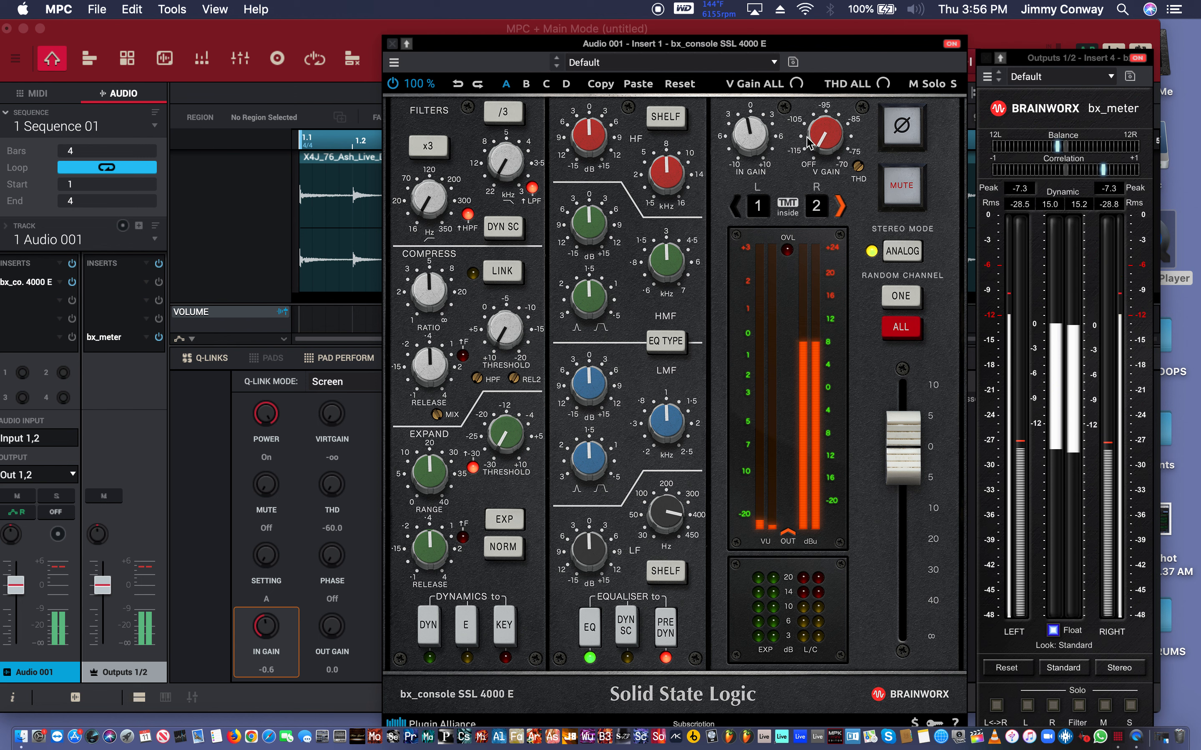
pyautogui.moveTo(755, 143); pyautogui.dragTo(754, 124)
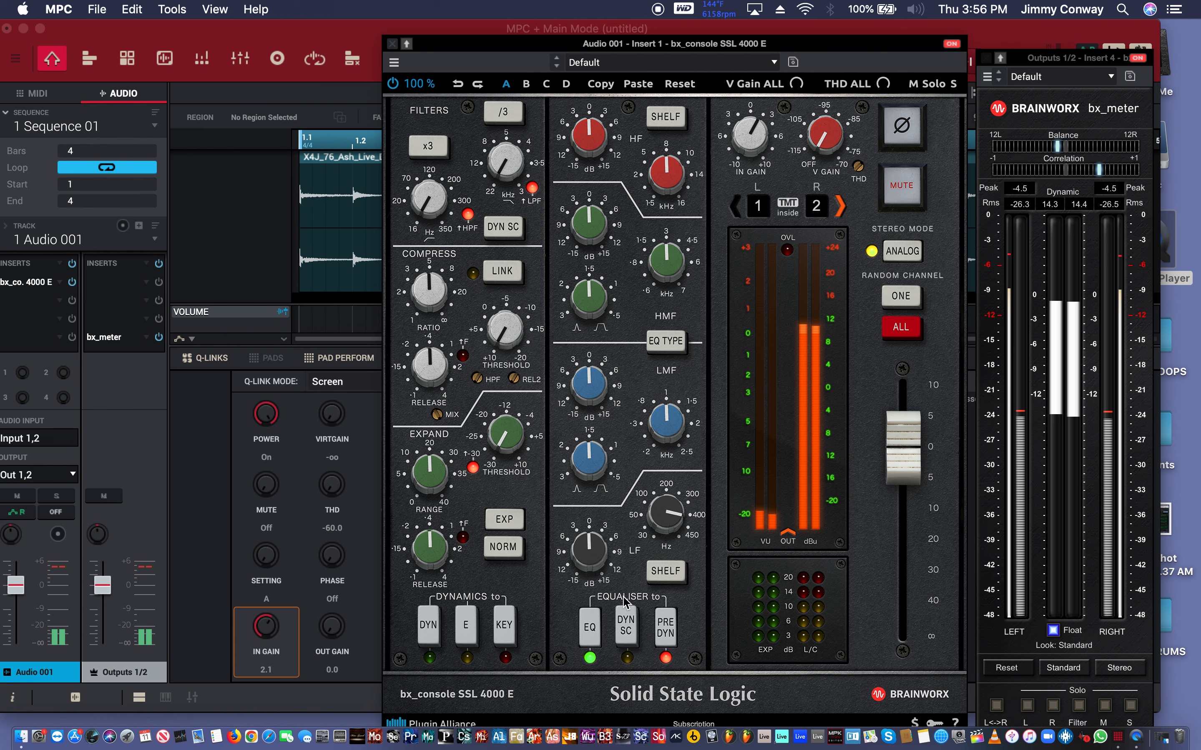
# Boost the equaliser's LF band gain and lower the LF frequency to about 50 Hz.
pyautogui.moveTo(590, 548); pyautogui.dragTo(589, 541)
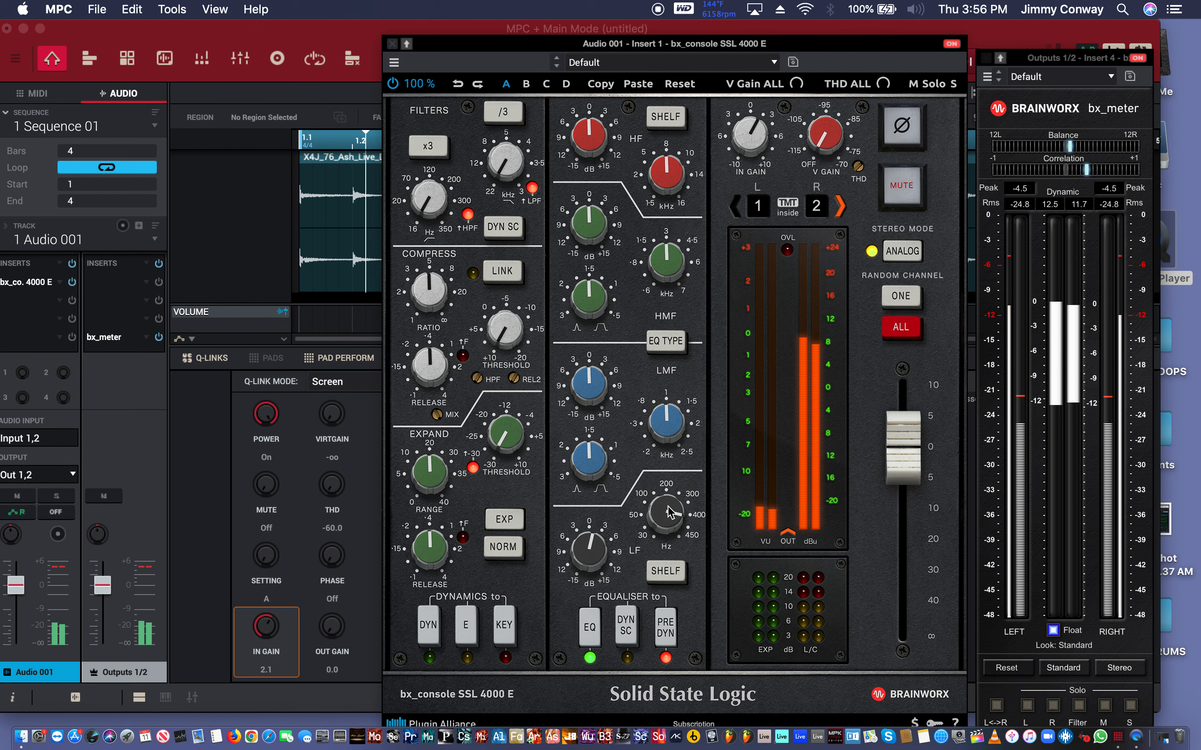
pyautogui.moveTo(666, 506); pyautogui.dragTo(665, 590)
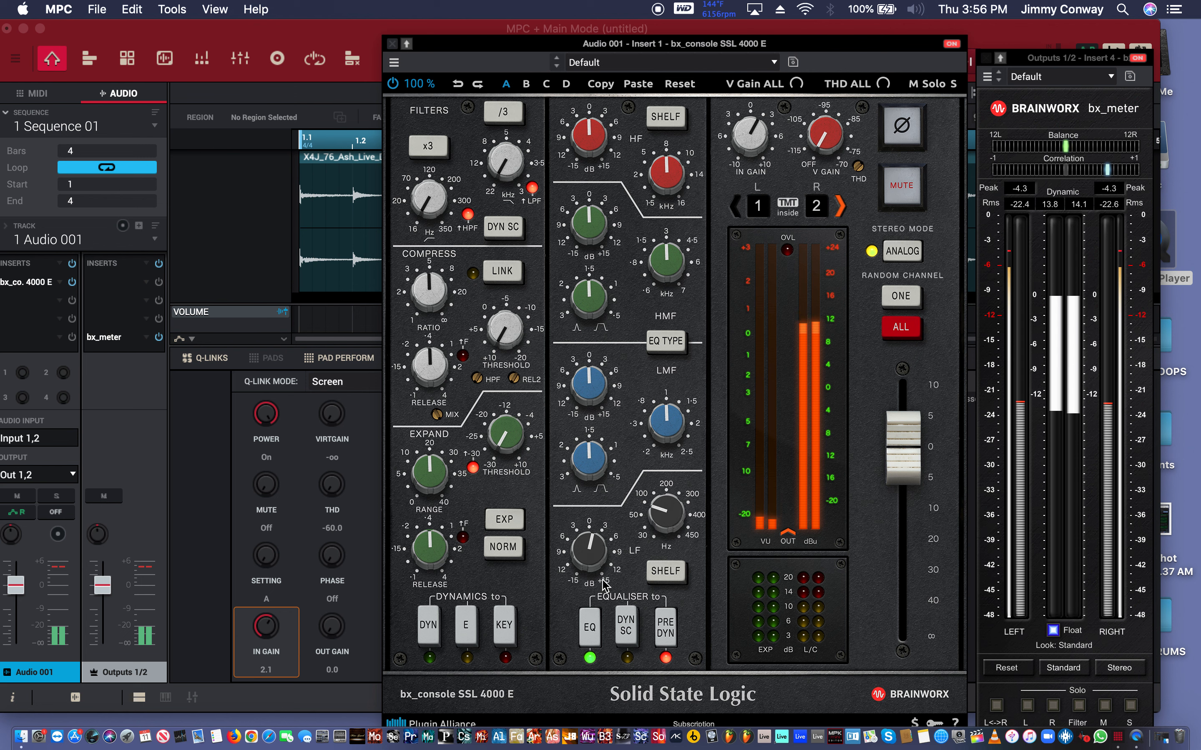
pyautogui.moveTo(587, 566); pyautogui.dragTo(588, 554)
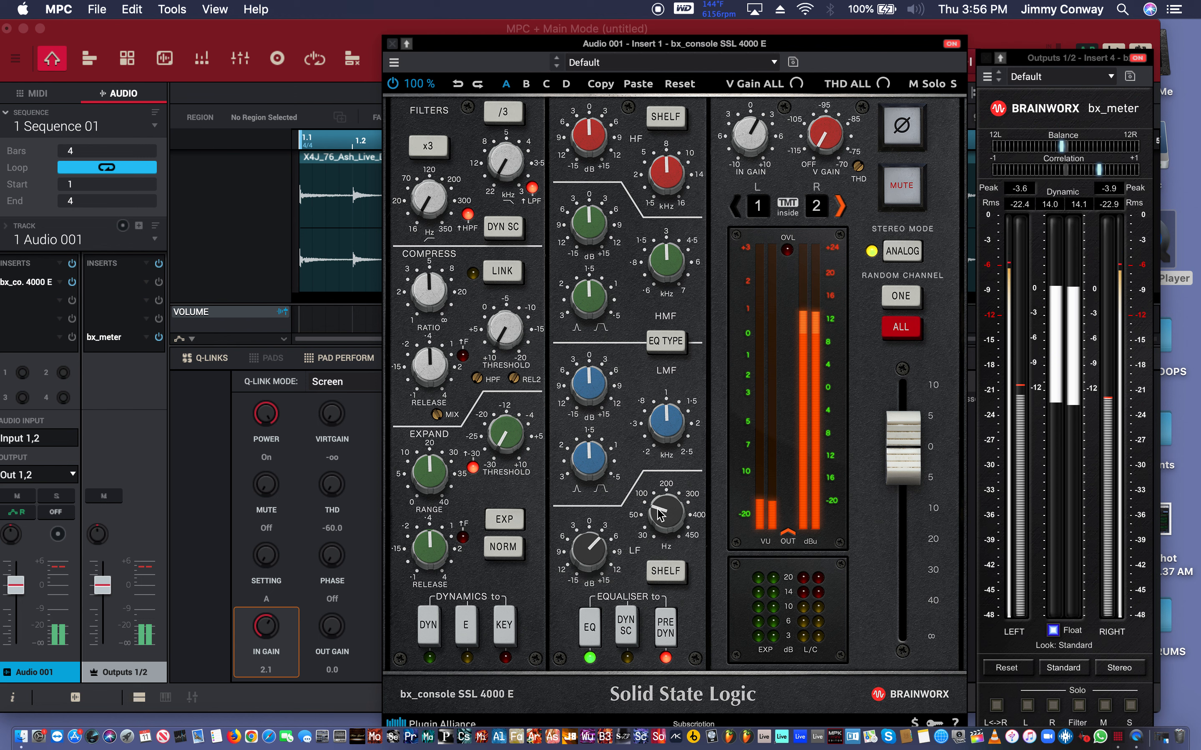
pyautogui.moveTo(659, 513); pyautogui.dragTo(658, 518)
# Shape the equaliser's LMF band with a Q of about 1.3, a gain cut and a lower frequency.
pyautogui.moveTo(600, 447); pyautogui.dragTo(597, 444)
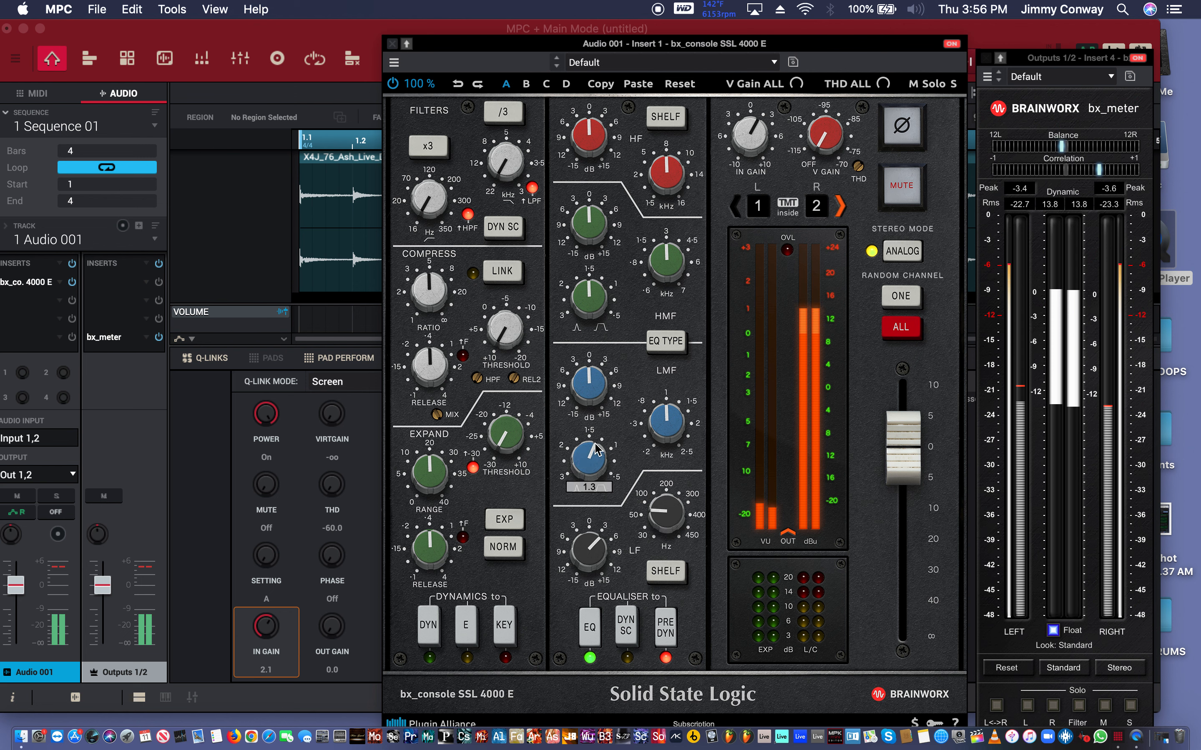
pyautogui.moveTo(589, 386); pyautogui.dragTo(587, 403)
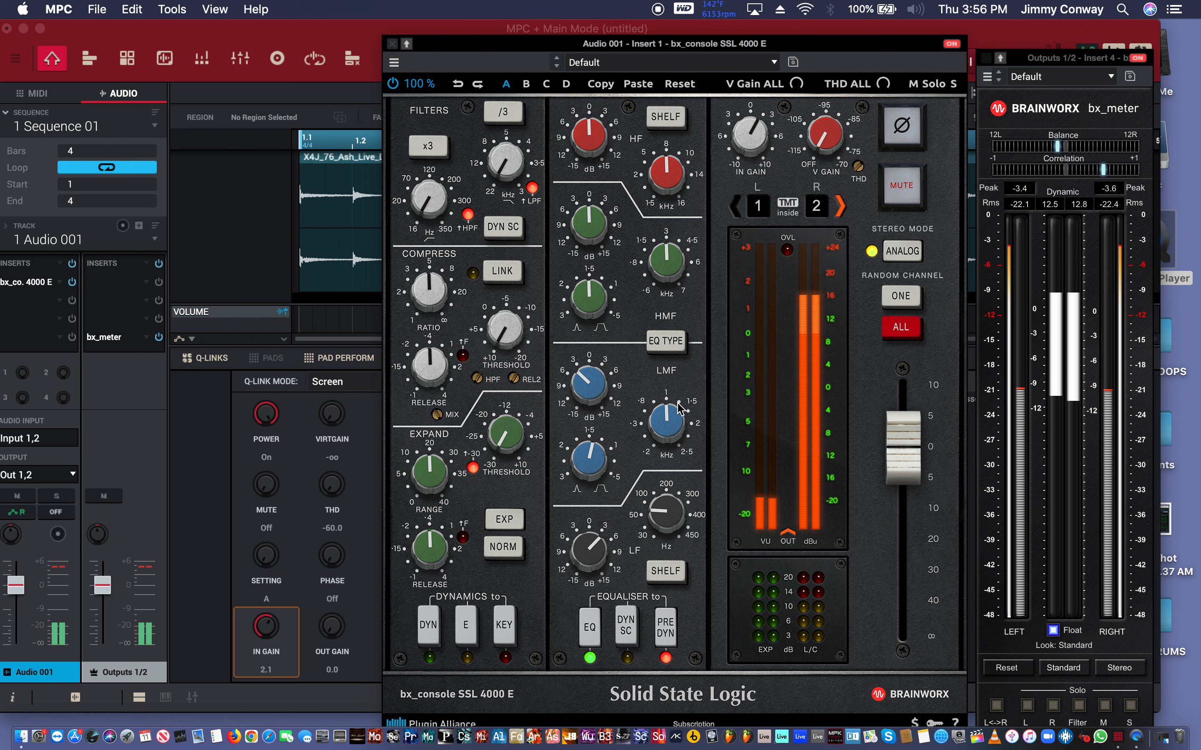
pyautogui.moveTo(667, 421); pyautogui.dragTo(667, 463)
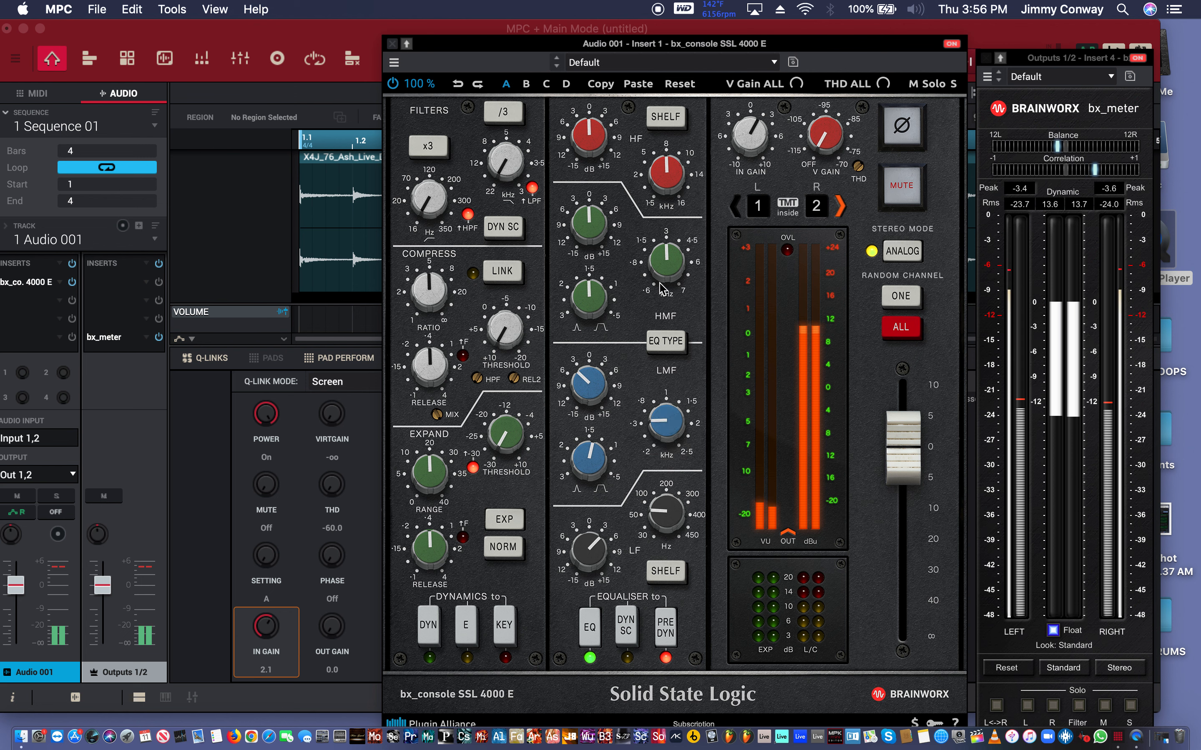
# Set the equaliser's HMF frequency to 7.0 kHz, raise its Q slightly and boost its gain by a few dB.
pyautogui.moveTo(666, 278); pyautogui.dragTo(677, 209)
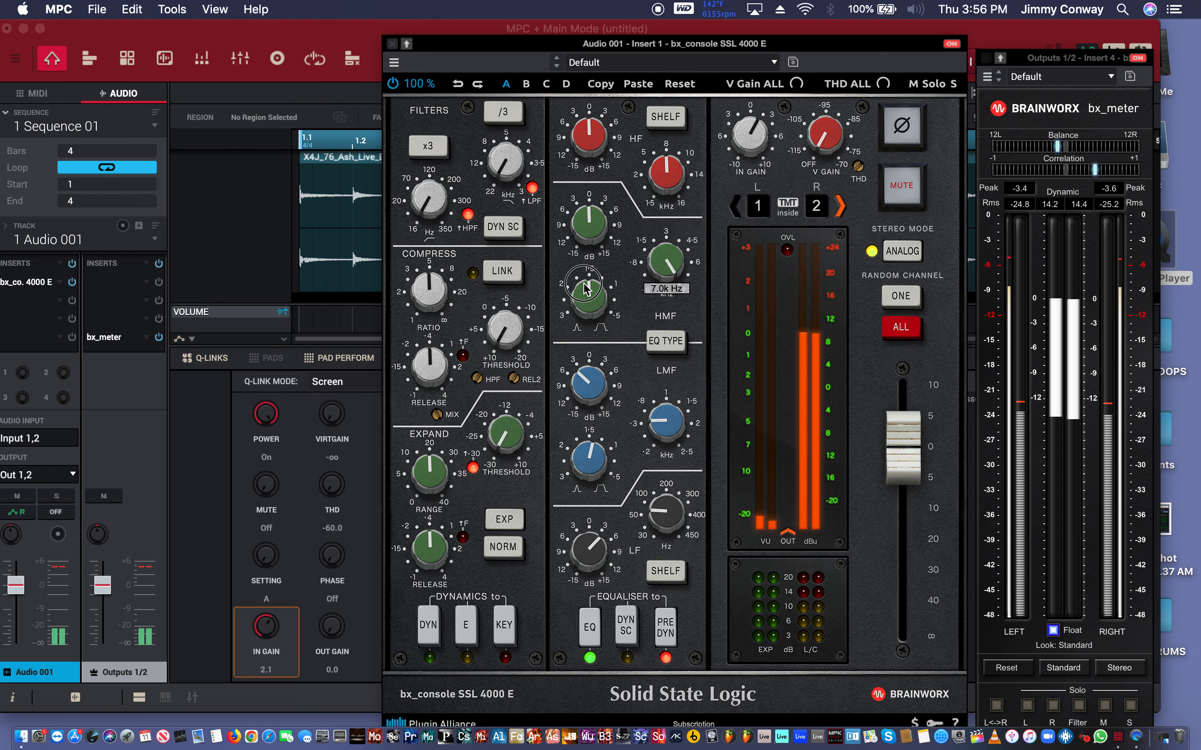
pyautogui.moveTo(585, 288); pyautogui.dragTo(588, 284)
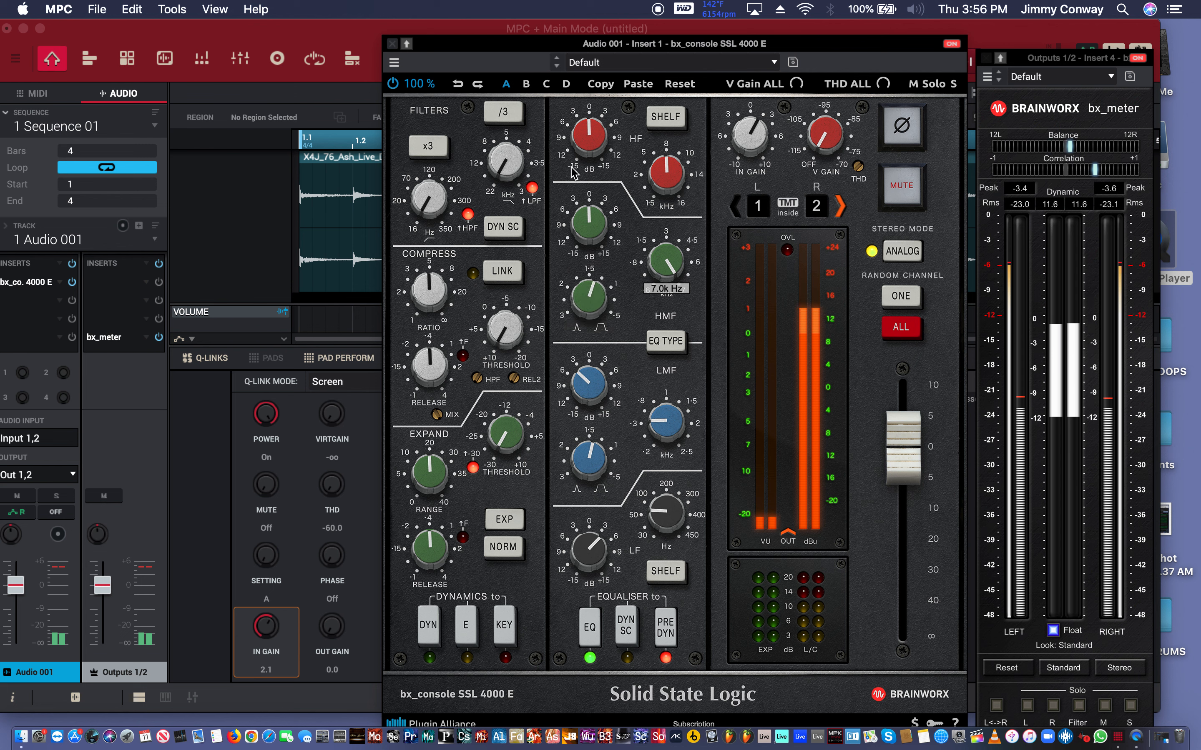
pyautogui.moveTo(578, 219); pyautogui.dragTo(581, 208)
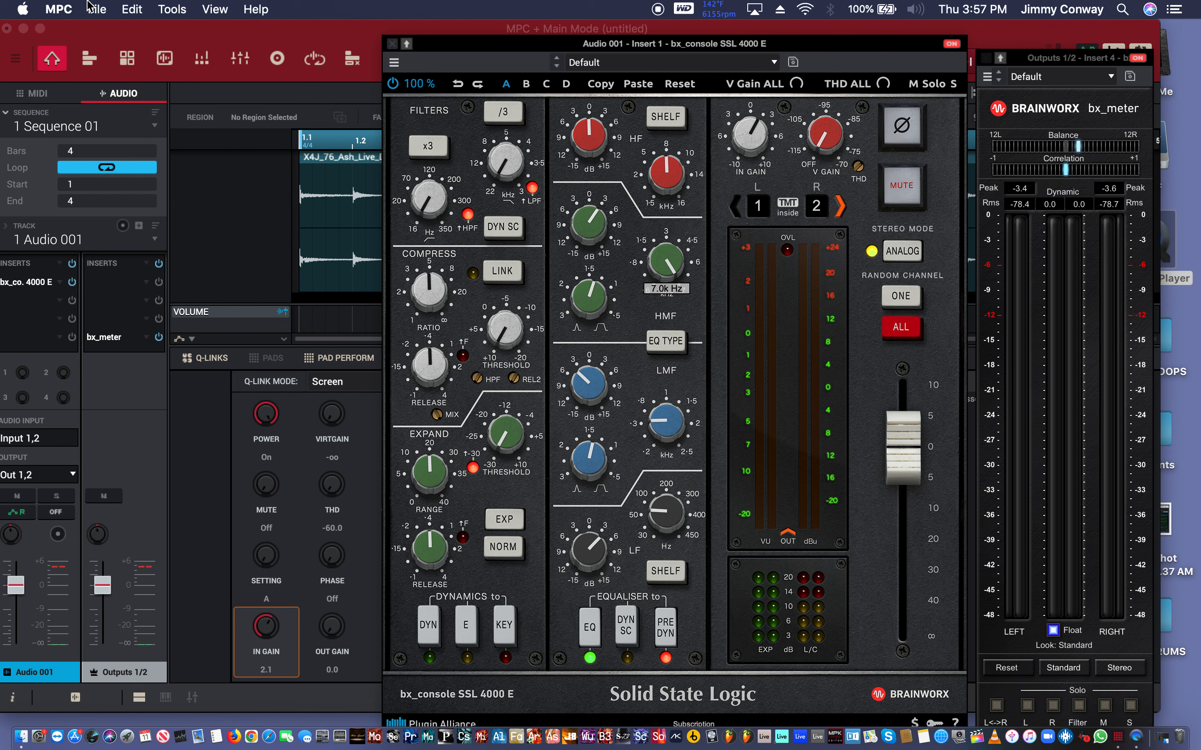
# Open the audio device preferences and move the console plugin window clear of the buffer size setting.
pyautogui.click(65, 12)
pyautogui.click(62, 7)
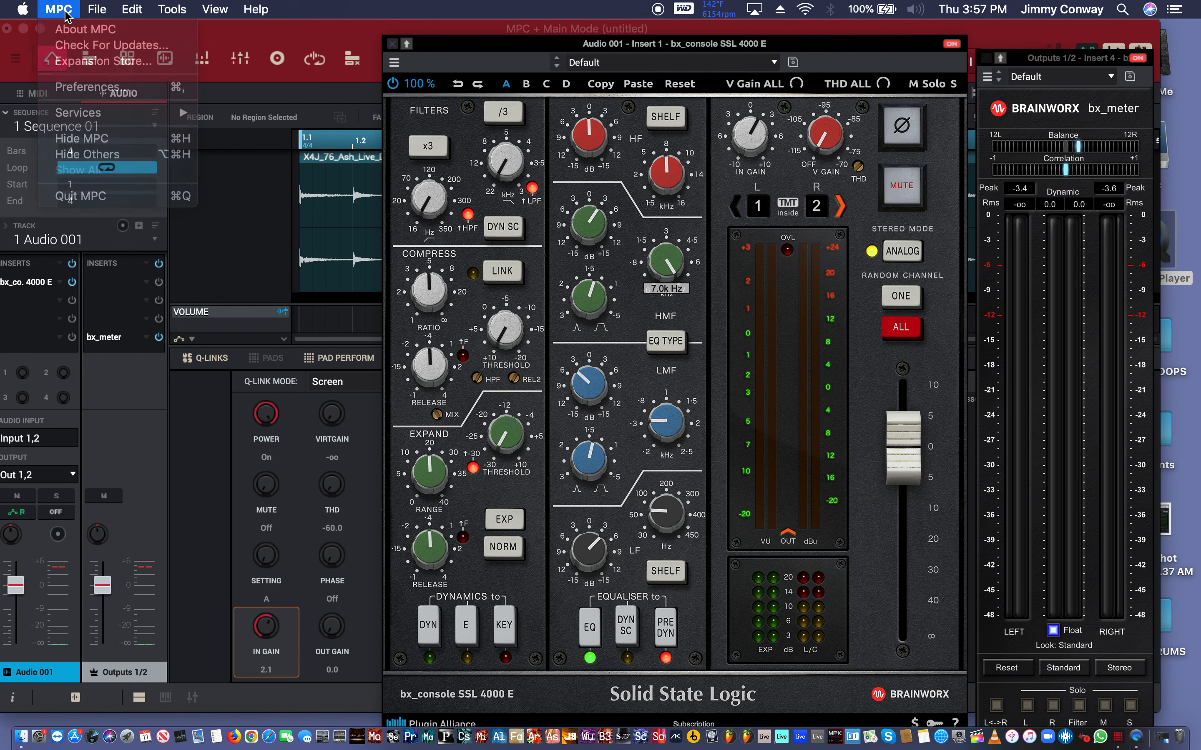
pyautogui.click(60, 3)
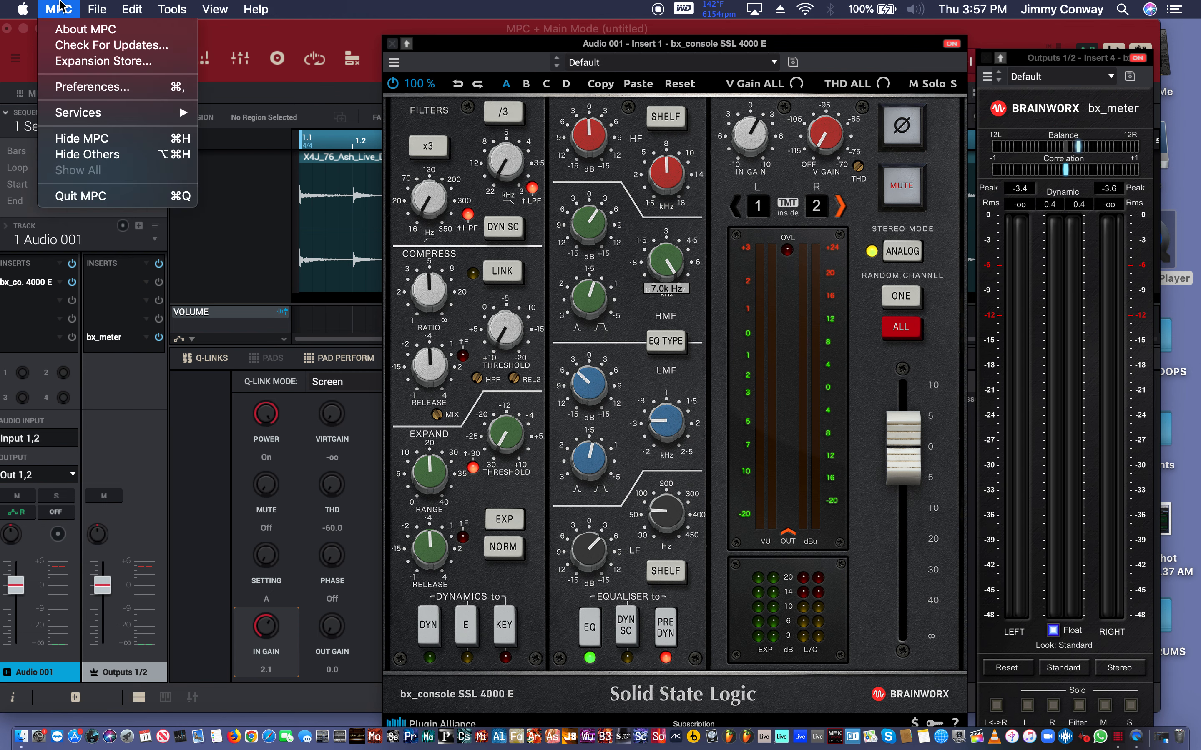
pyautogui.click(89, 89)
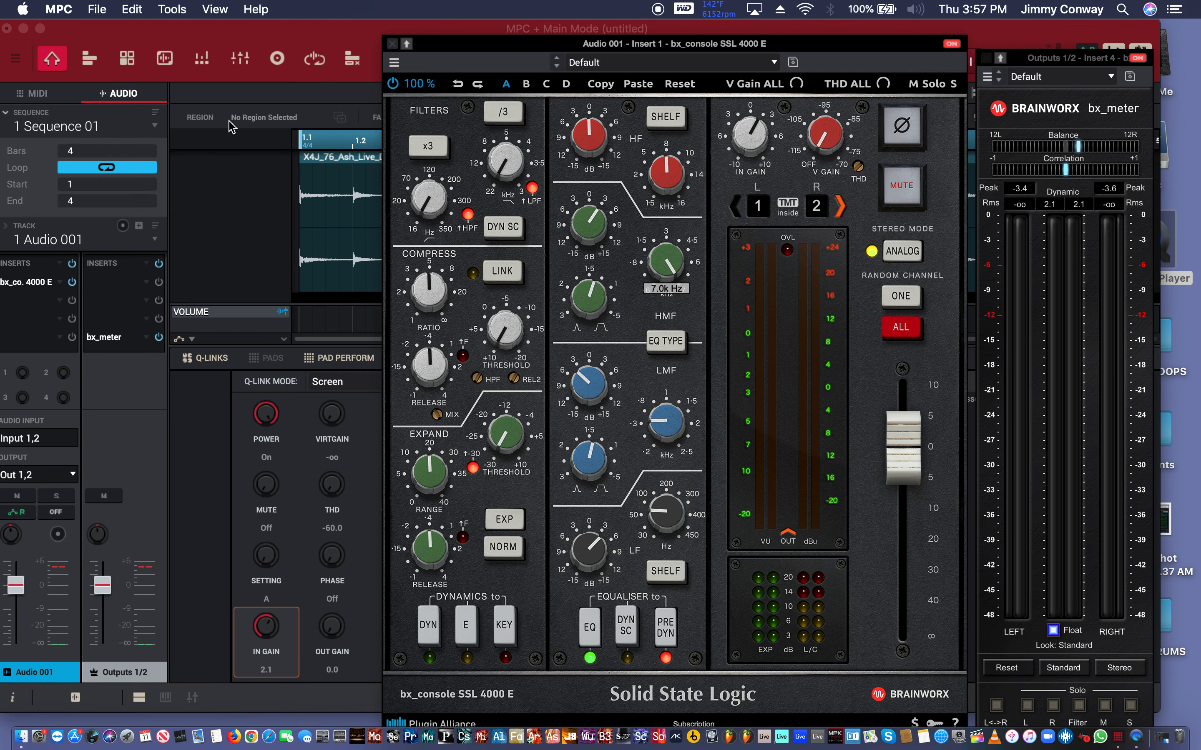
pyautogui.click(423, 49)
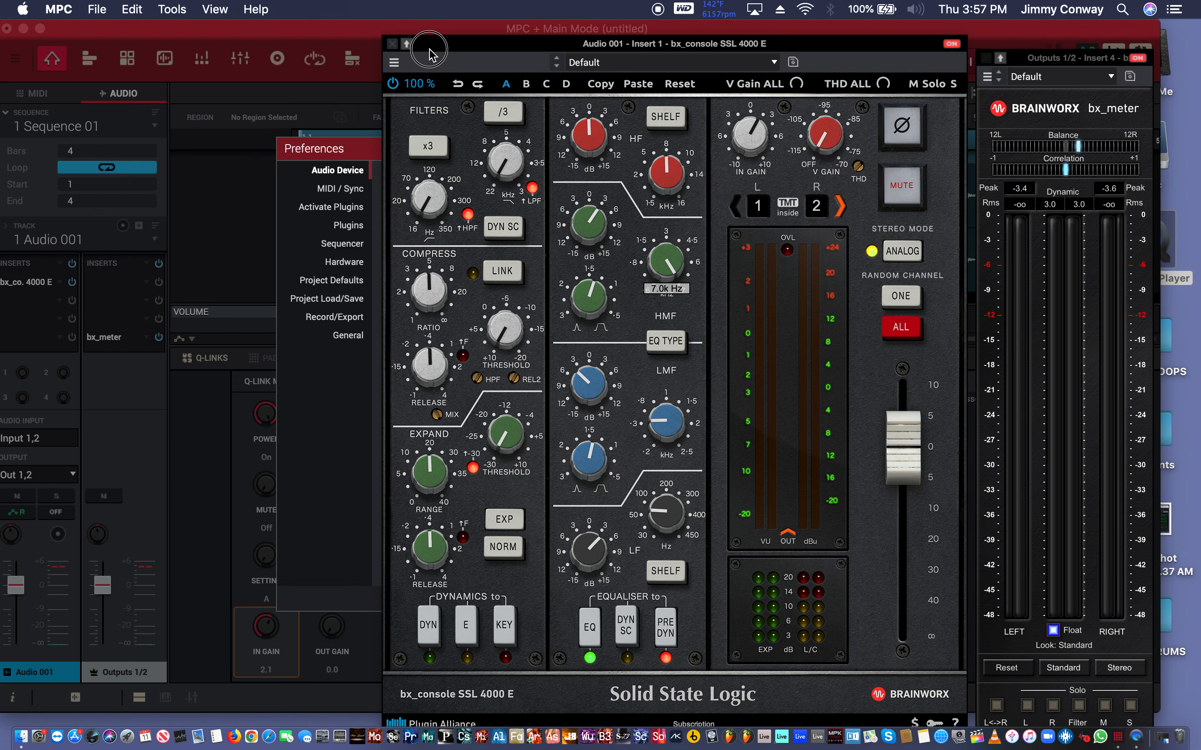
pyautogui.moveTo(429, 49); pyautogui.dragTo(822, 66)
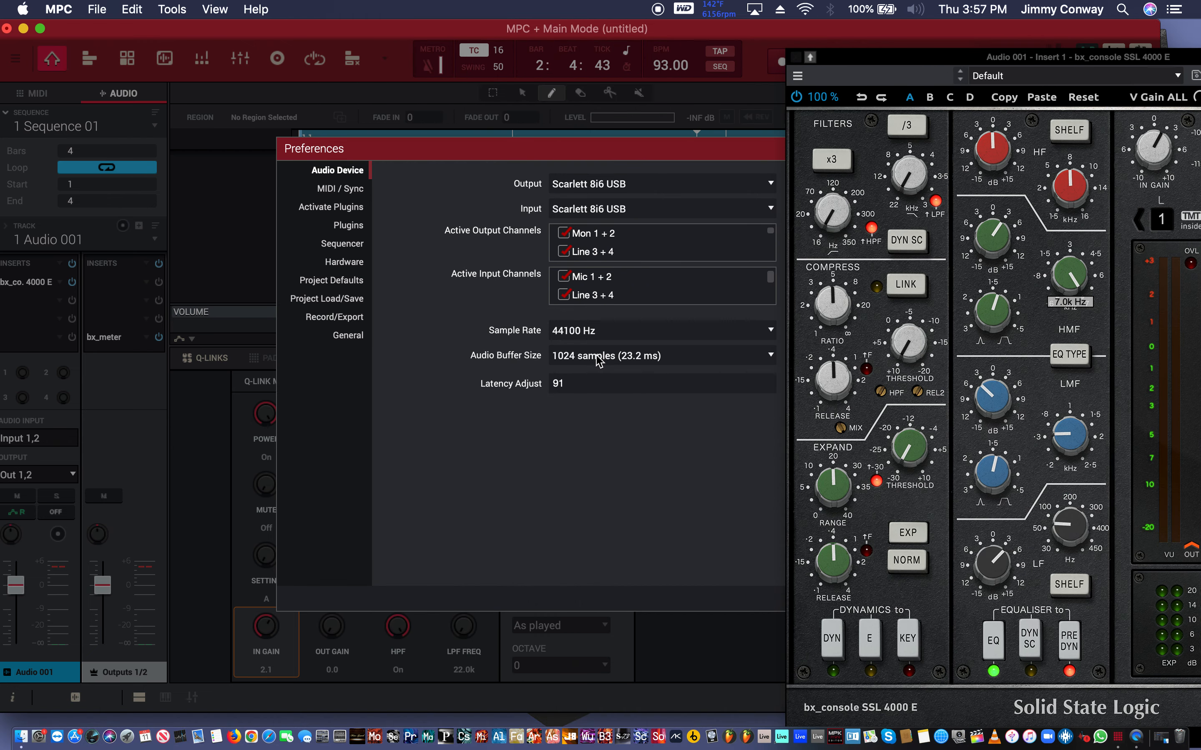
# Set the audio buffer size to 1920 samples, confirm the preferences and return the console window beside the bx_meter.
pyautogui.click(610, 357)
pyautogui.click(647, 371)
pyautogui.click(648, 373)
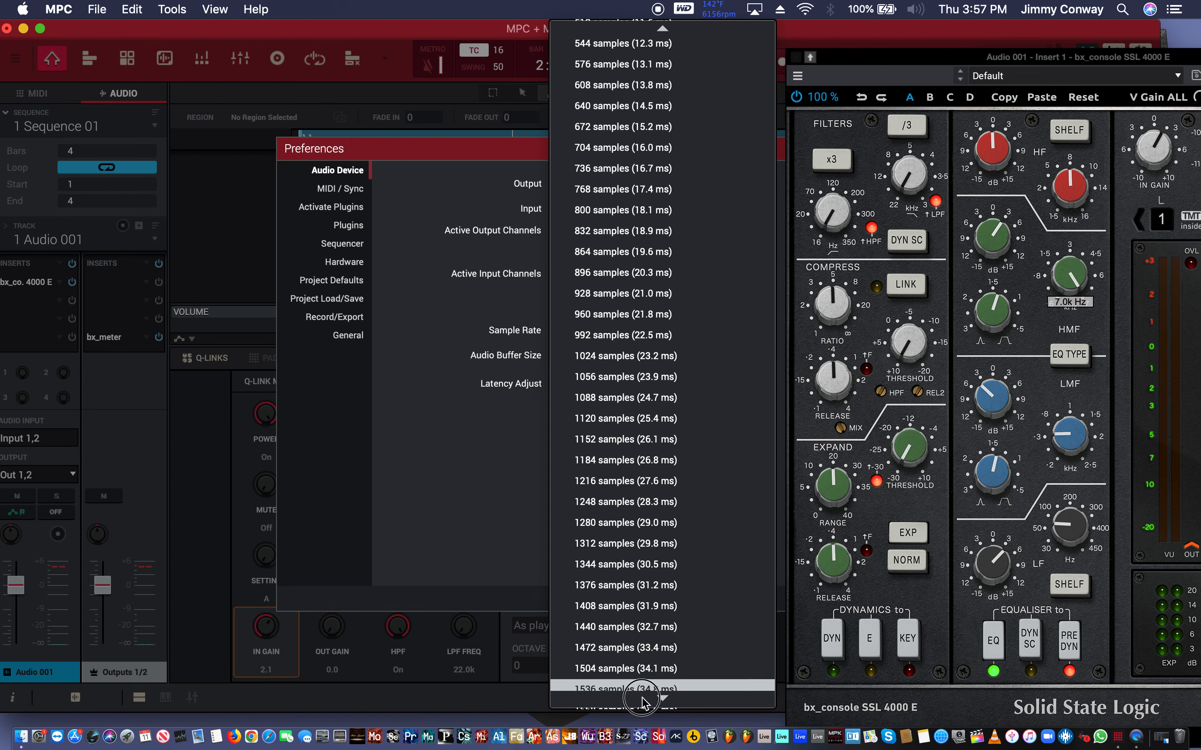
pyautogui.moveTo(641, 701)
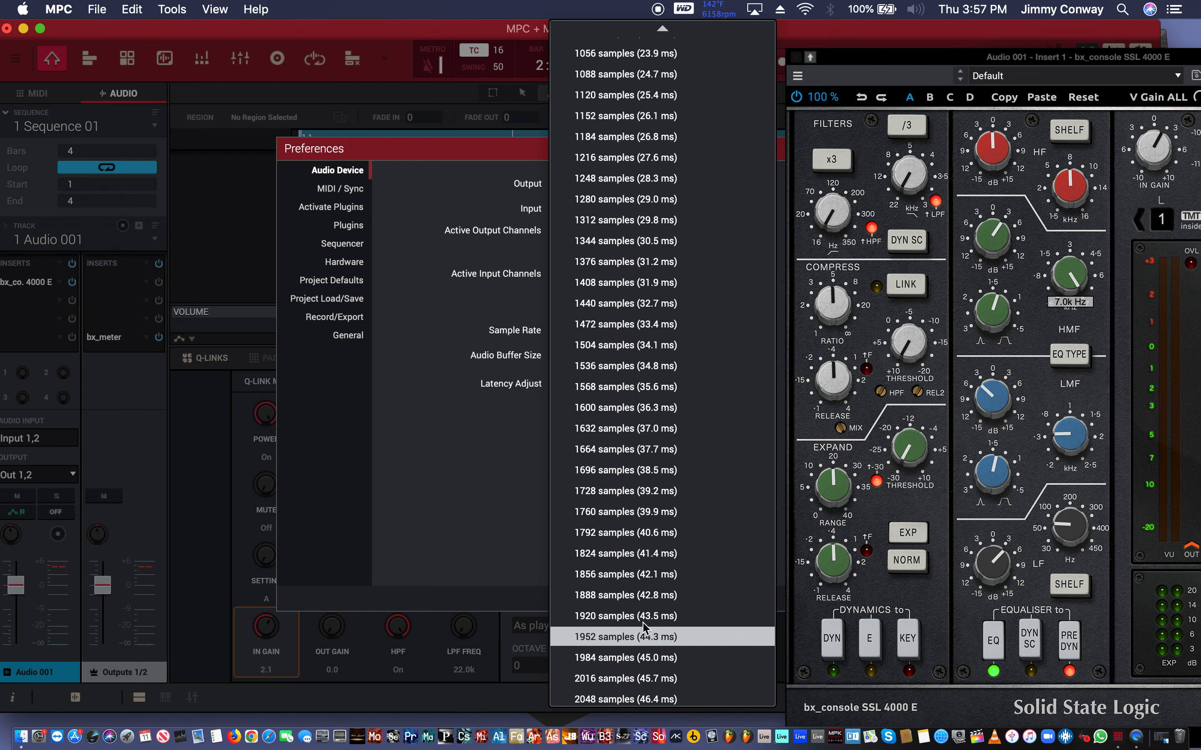
pyautogui.click(644, 619)
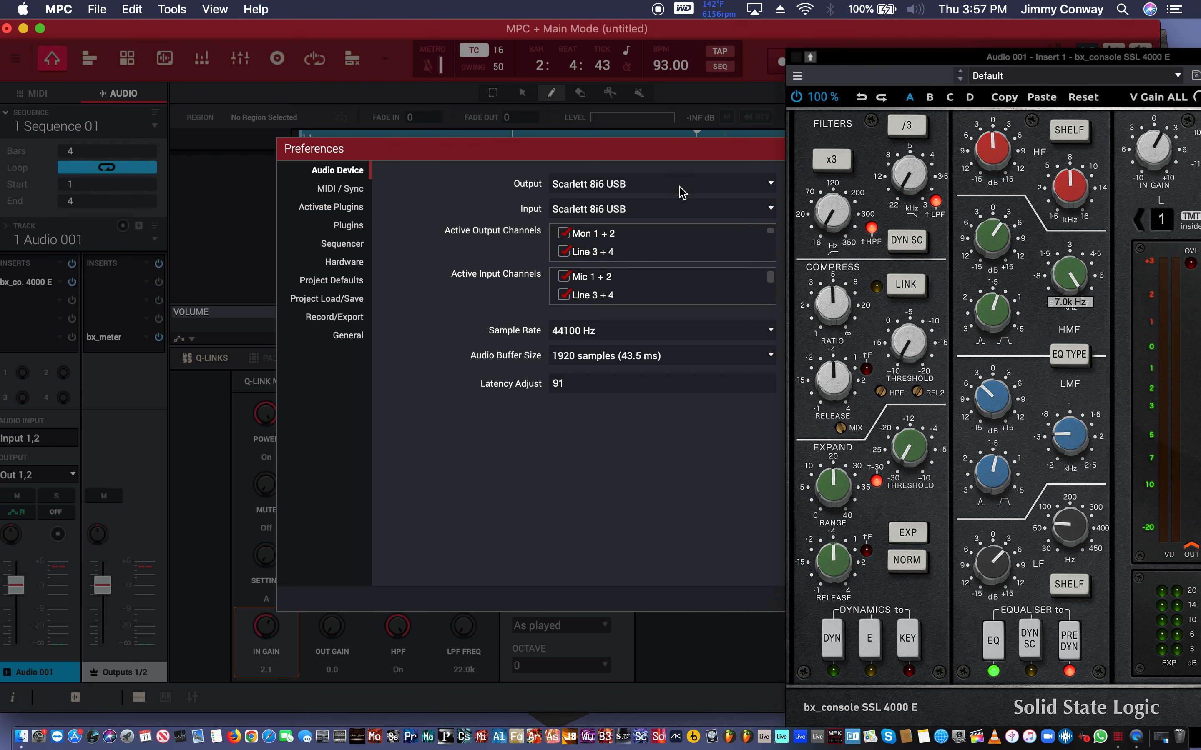
pyautogui.moveTo(835, 51); pyautogui.dragTo(951, 52)
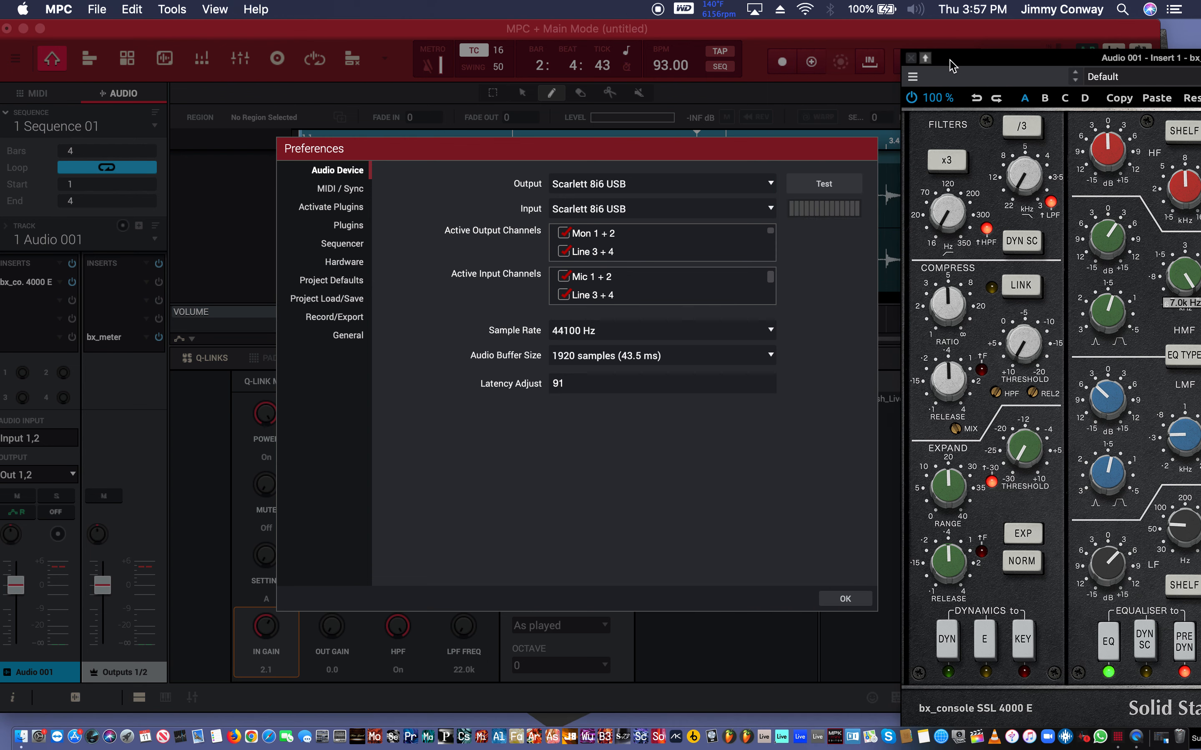
pyautogui.click(856, 600)
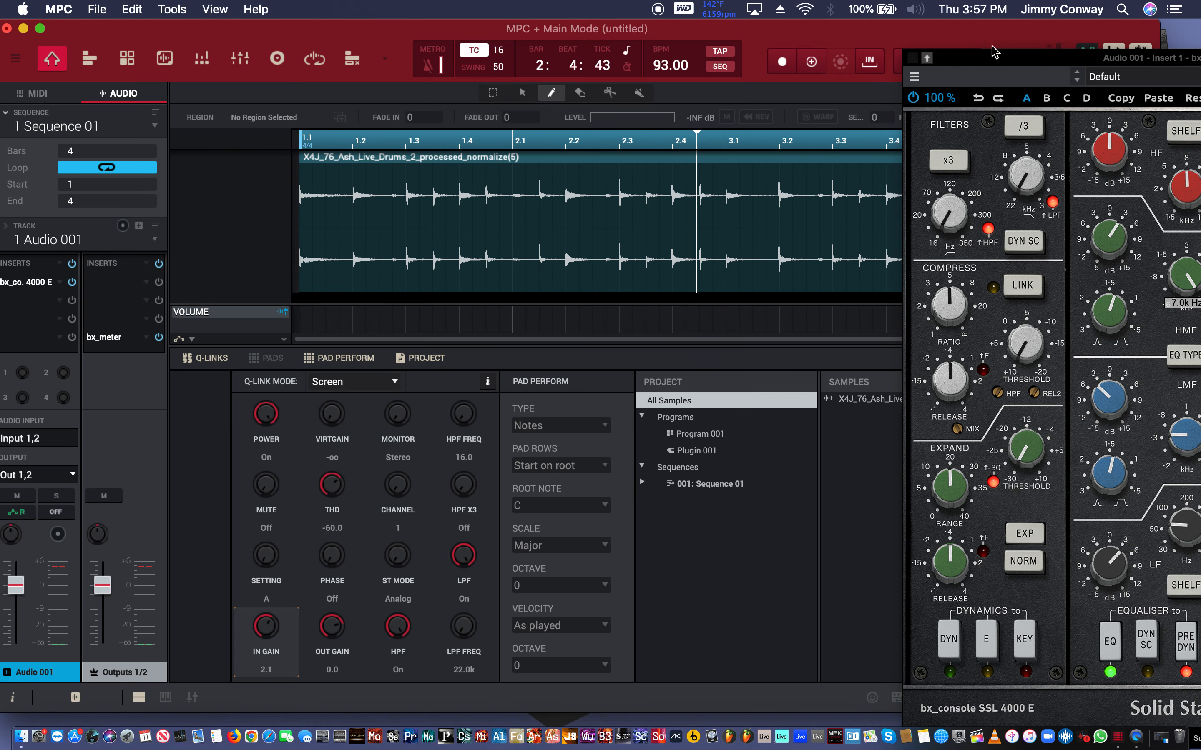
pyautogui.moveTo(994, 51); pyautogui.dragTo(507, 55)
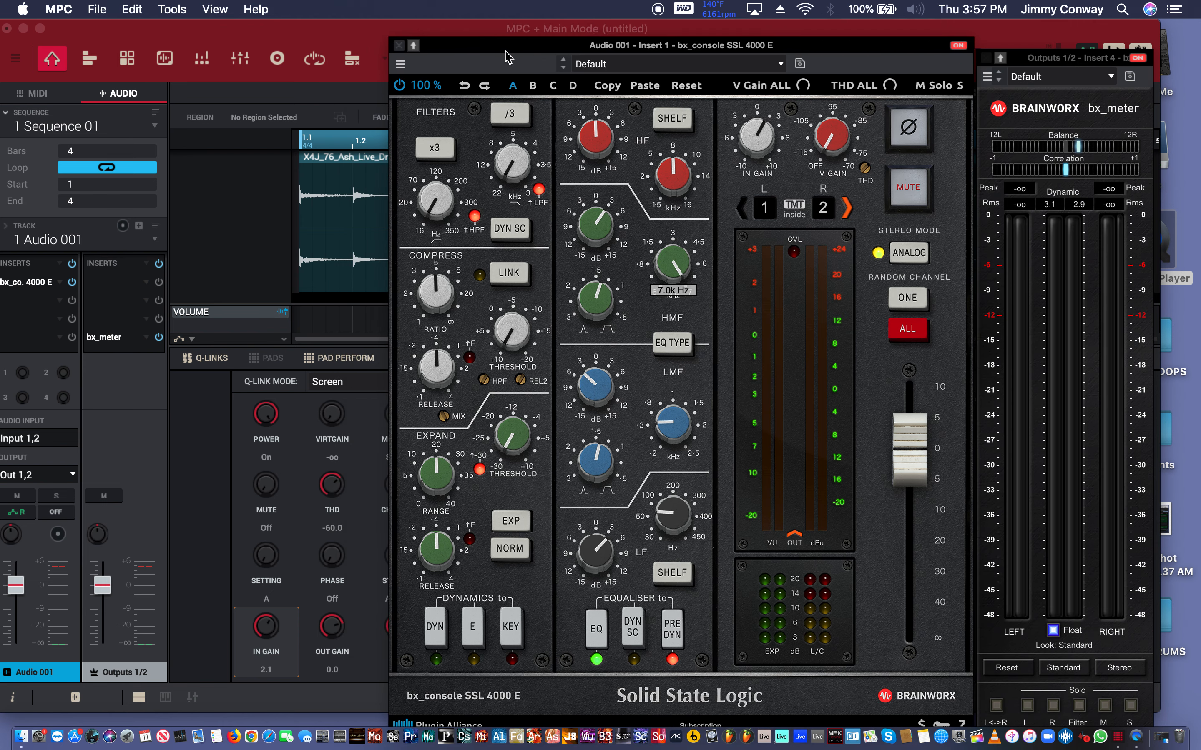
# Play the drum loop, boost the equaliser's HF gain to about 4.4 dB and raise the HF frequency past 10.5 kHz.
pyautogui.press('space')
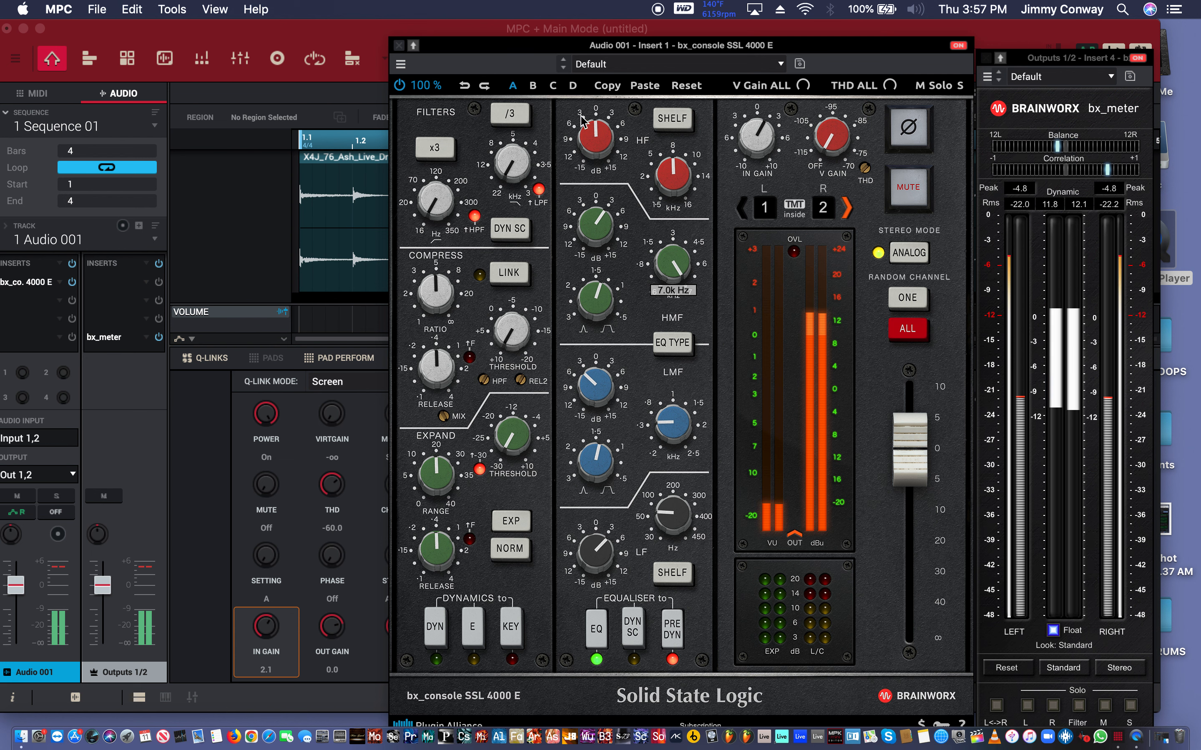
pyautogui.moveTo(588, 139); pyautogui.dragTo(591, 131)
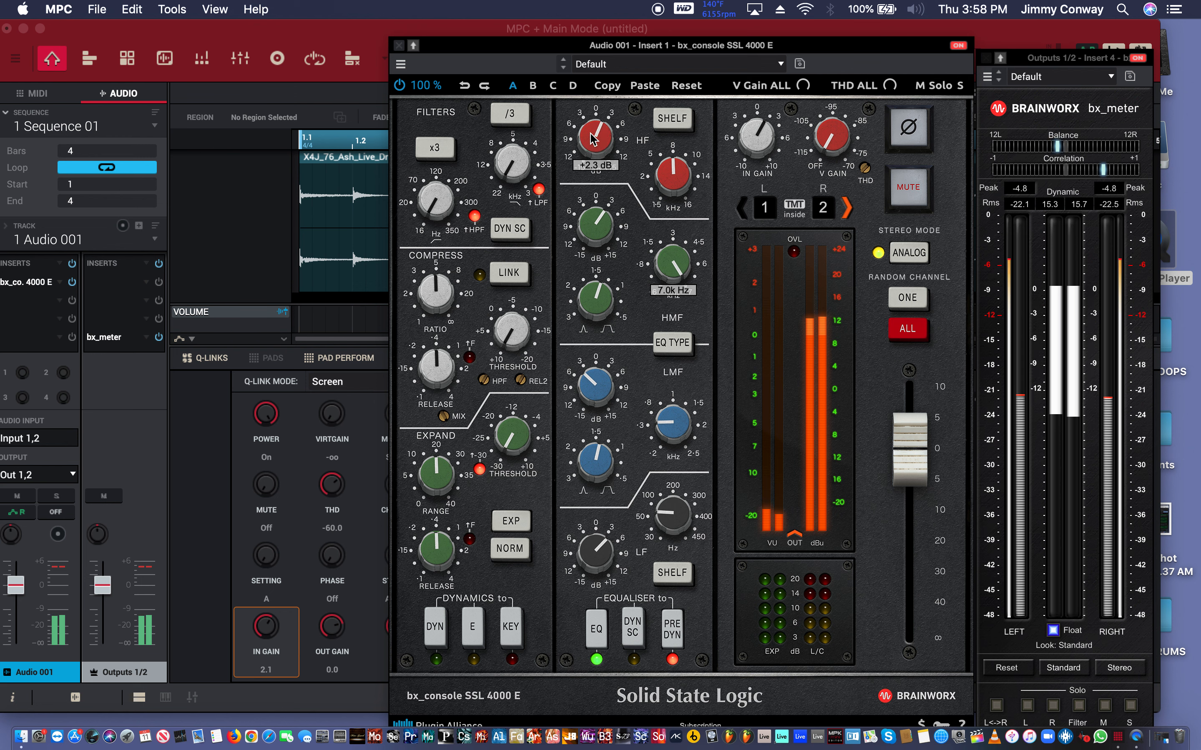
pyautogui.moveTo(670, 179); pyautogui.dragTo(667, 160)
pyautogui.moveTo(597, 144); pyautogui.dragTo(600, 132)
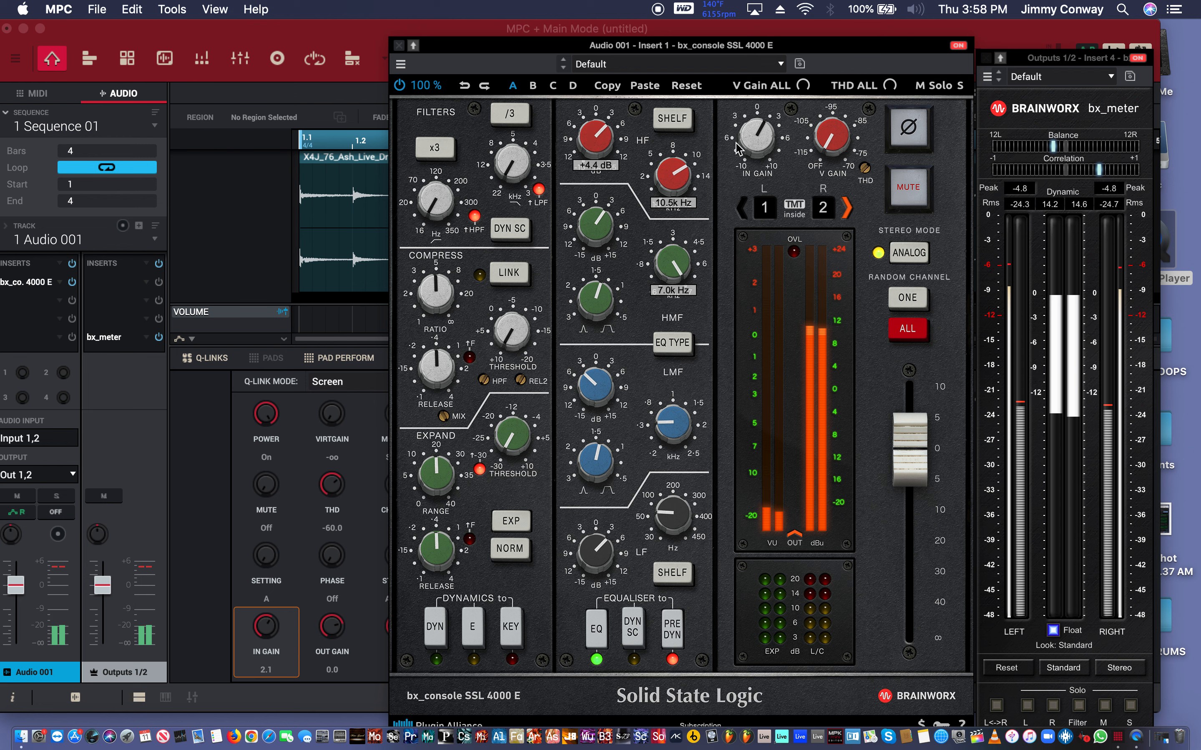
pyautogui.moveTo(692, 182)
pyautogui.mouseDown()
pyautogui.moveTo(684, 155)
pyautogui.moveTo(673, 189)
pyautogui.moveTo(678, 160)
pyautogui.mouseUp()
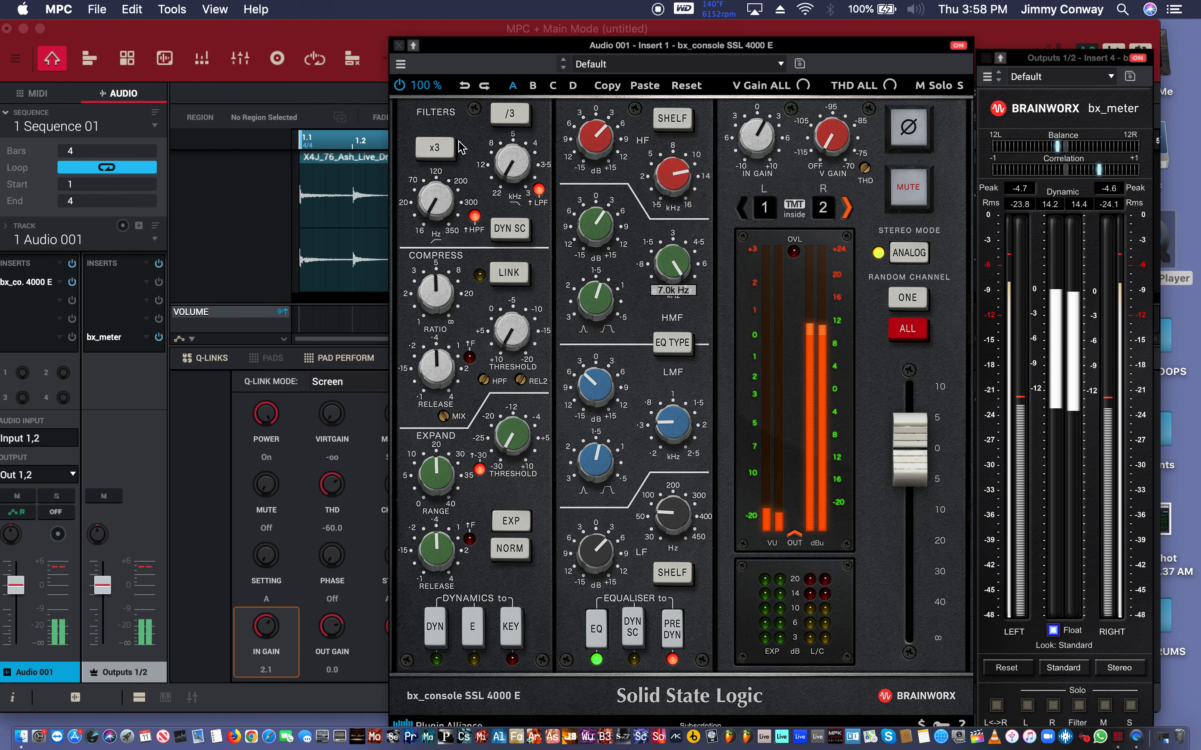
# Sweep the high-pass filter up to 350 Hz and back to 47.9 Hz, keeping the low-pass filter at 22.0 kHz.
pyautogui.moveTo(440, 209); pyautogui.dragTo(487, 100)
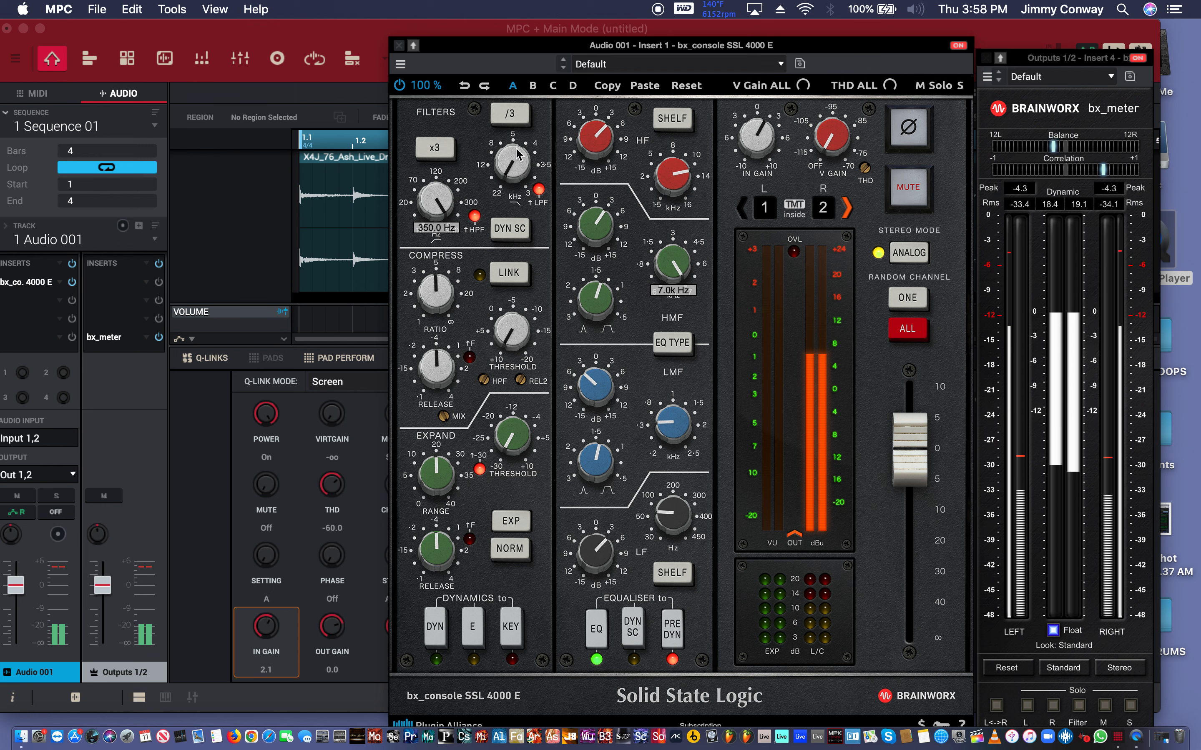
pyautogui.moveTo(517, 155); pyautogui.dragTo(501, 238)
pyautogui.click(434, 206)
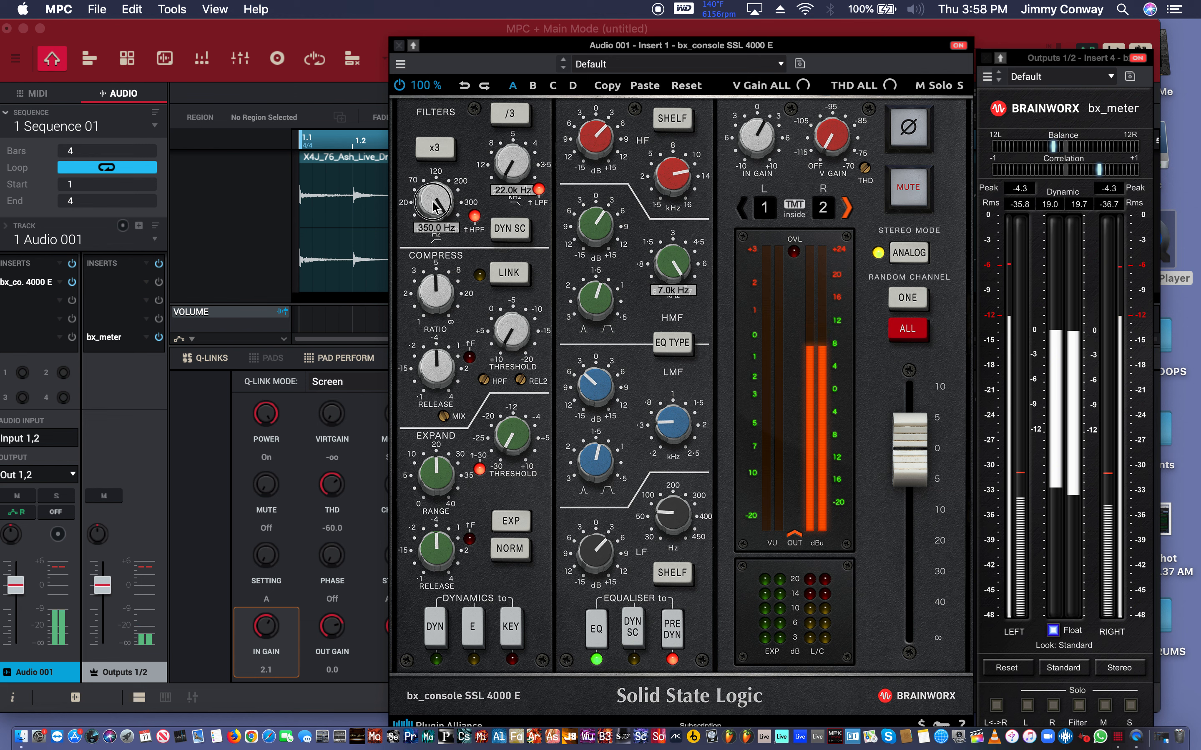
pyautogui.moveTo(434, 206); pyautogui.dragTo(430, 300)
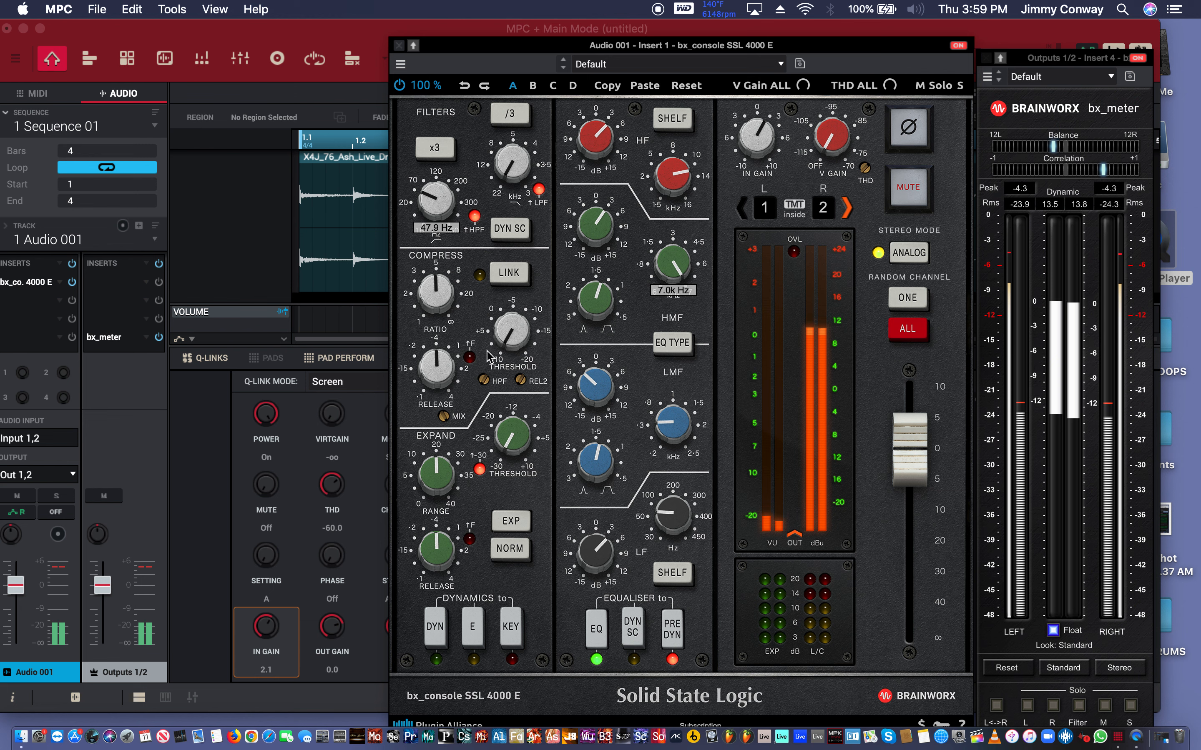
# Try a compressor ratio of 4.3:1, switching the dynamics section on and off to compare the sound.
pyautogui.moveTo(438, 292)
pyautogui.mouseDown()
pyautogui.moveTo(434, 303)
pyautogui.moveTo(438, 293)
pyautogui.mouseUp()
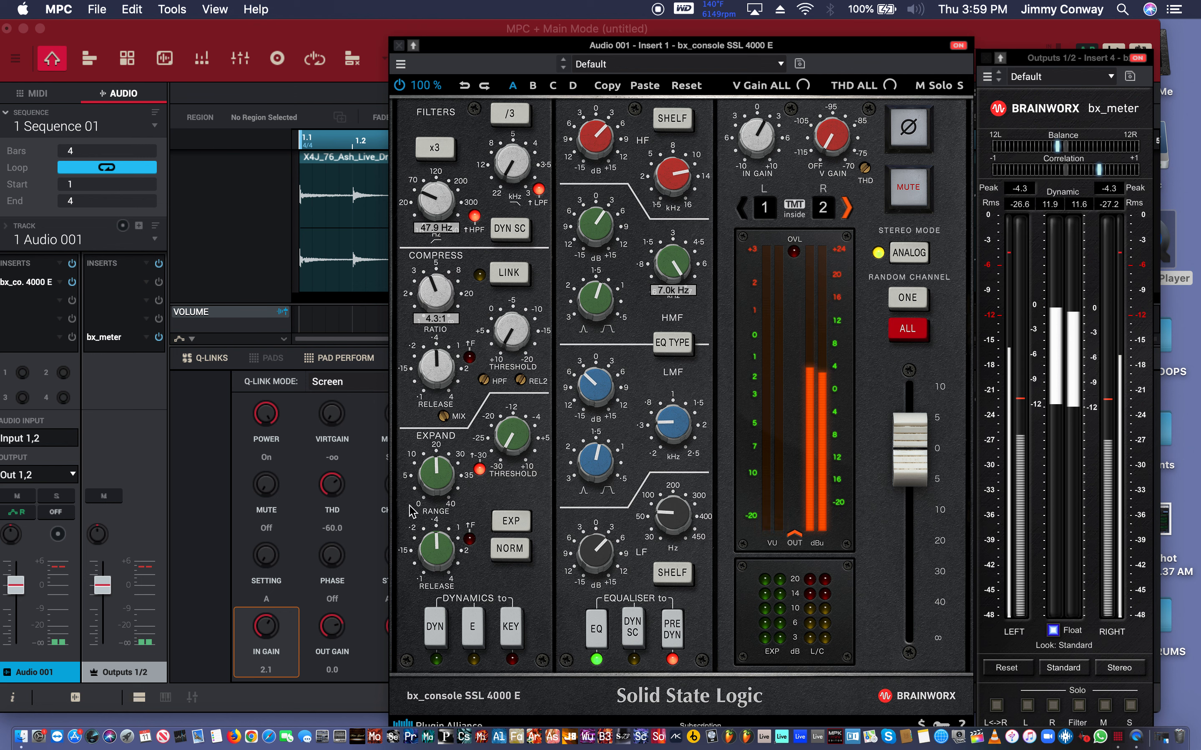
pyautogui.click(437, 627)
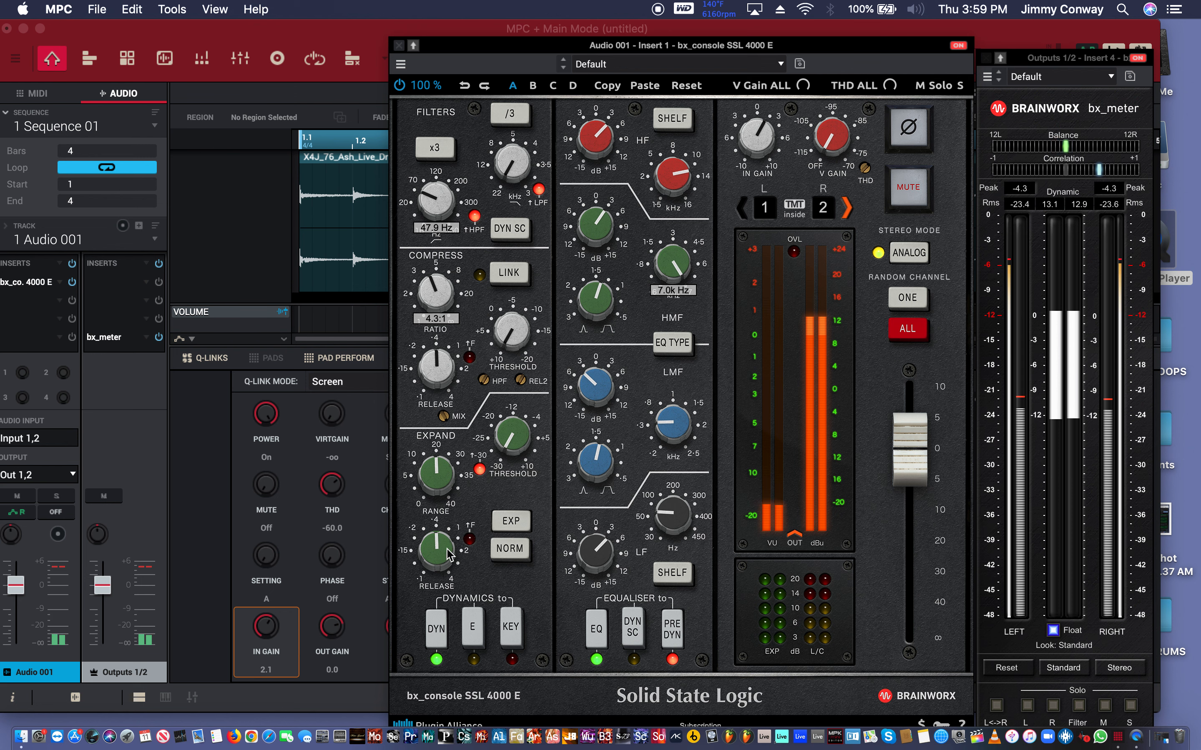
pyautogui.click(436, 628)
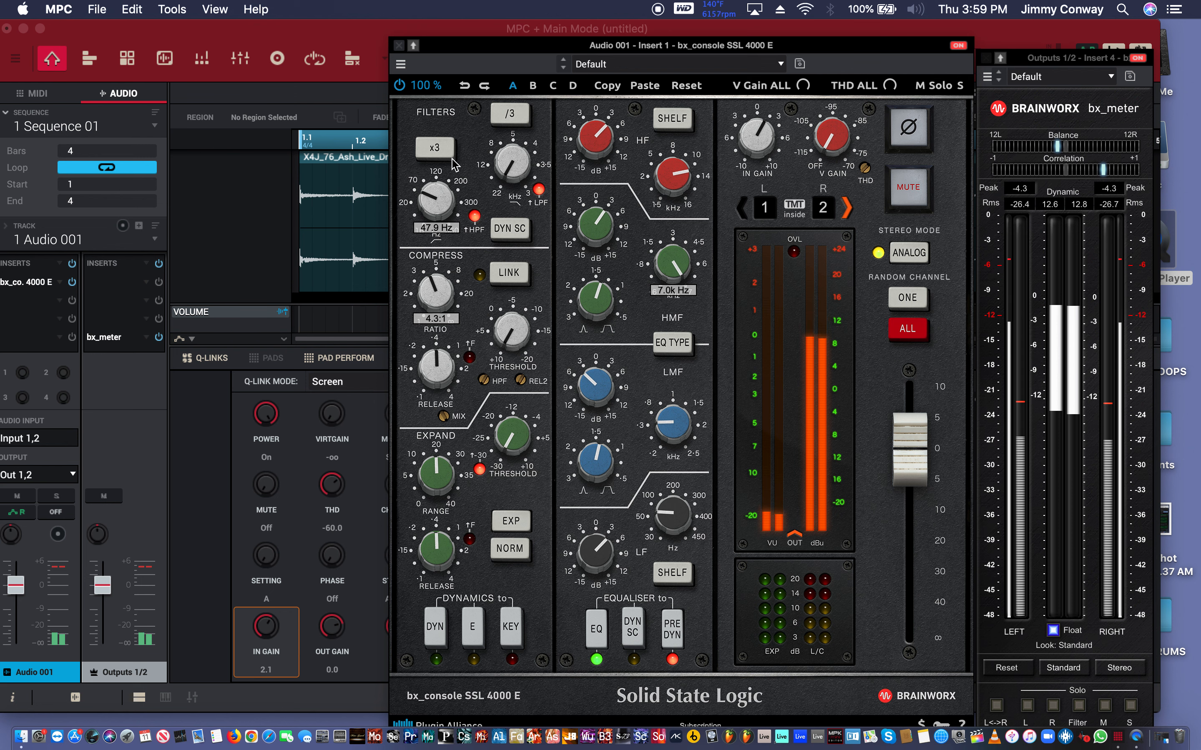
# Set the compressor's ratio to 2.0:1 and its threshold to about -2 dB, with a lower release.
pyautogui.moveTo(435, 294); pyautogui.dragTo(423, 388)
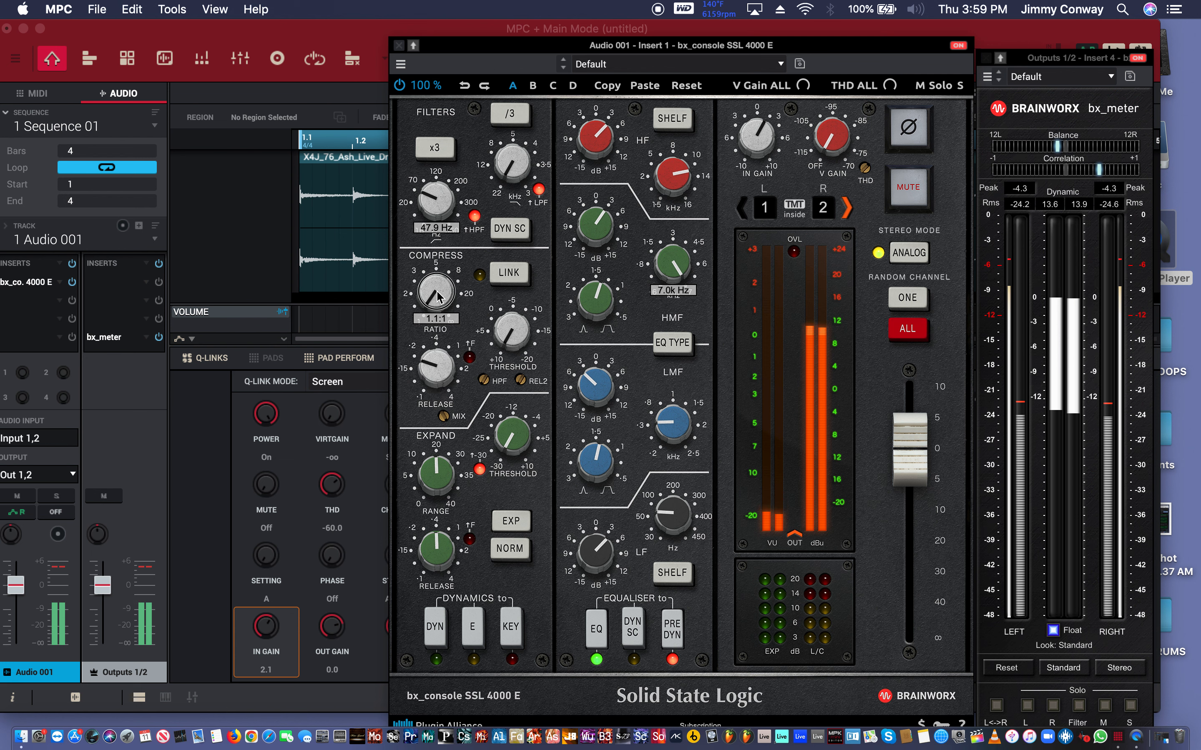
pyautogui.moveTo(437, 294); pyautogui.dragTo(435, 286)
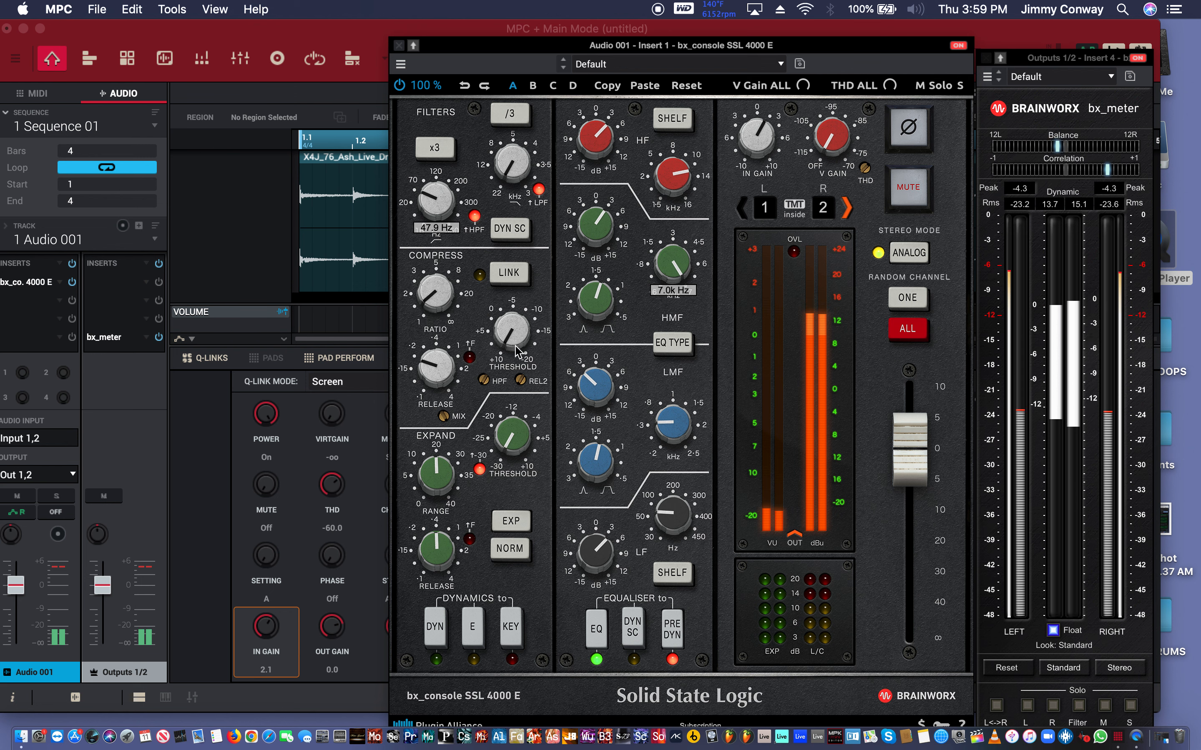
pyautogui.moveTo(516, 350); pyautogui.dragTo(507, 300)
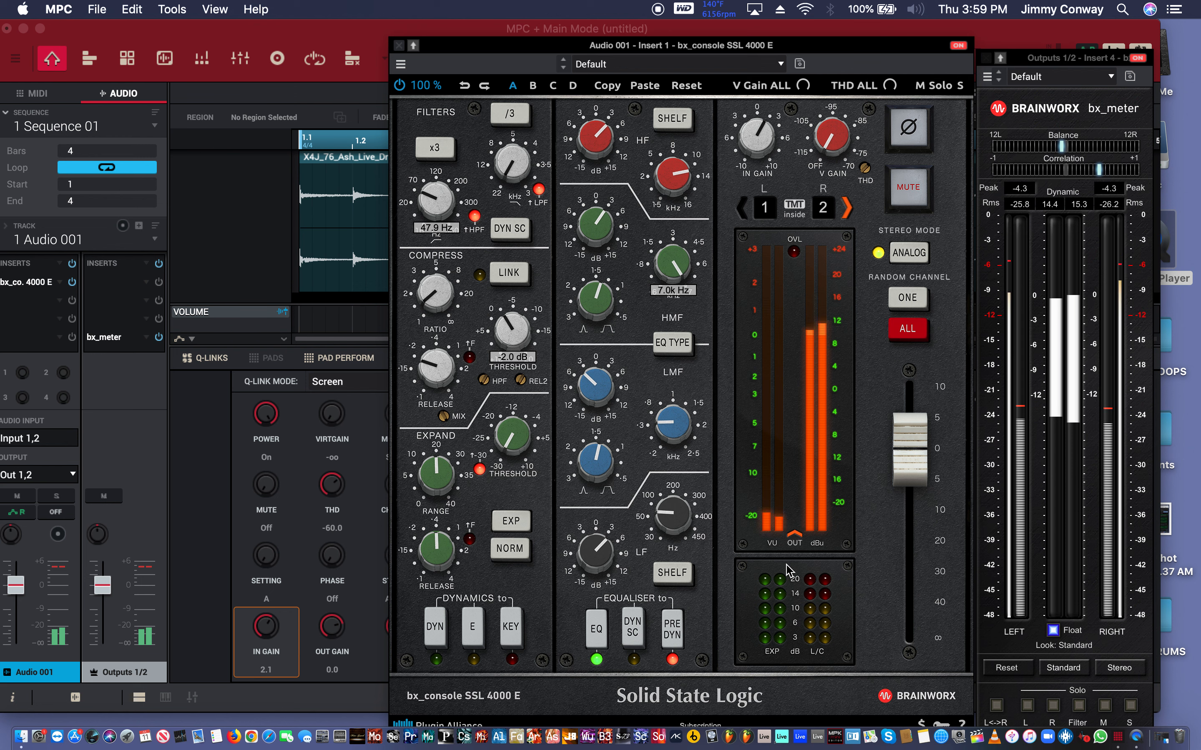
pyautogui.moveTo(513, 330)
pyautogui.mouseDown()
pyautogui.moveTo(531, 271)
pyautogui.moveTo(504, 318)
pyautogui.mouseUp()
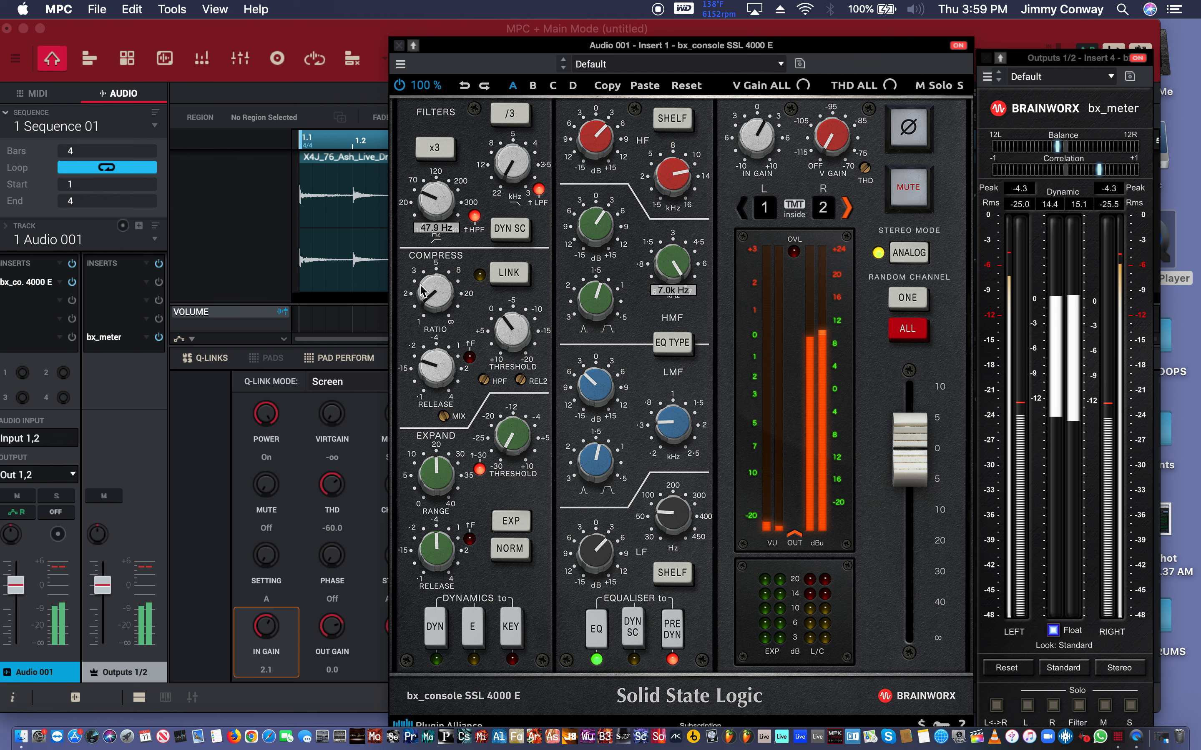
pyautogui.moveTo(417, 285); pyautogui.dragTo(433, 284)
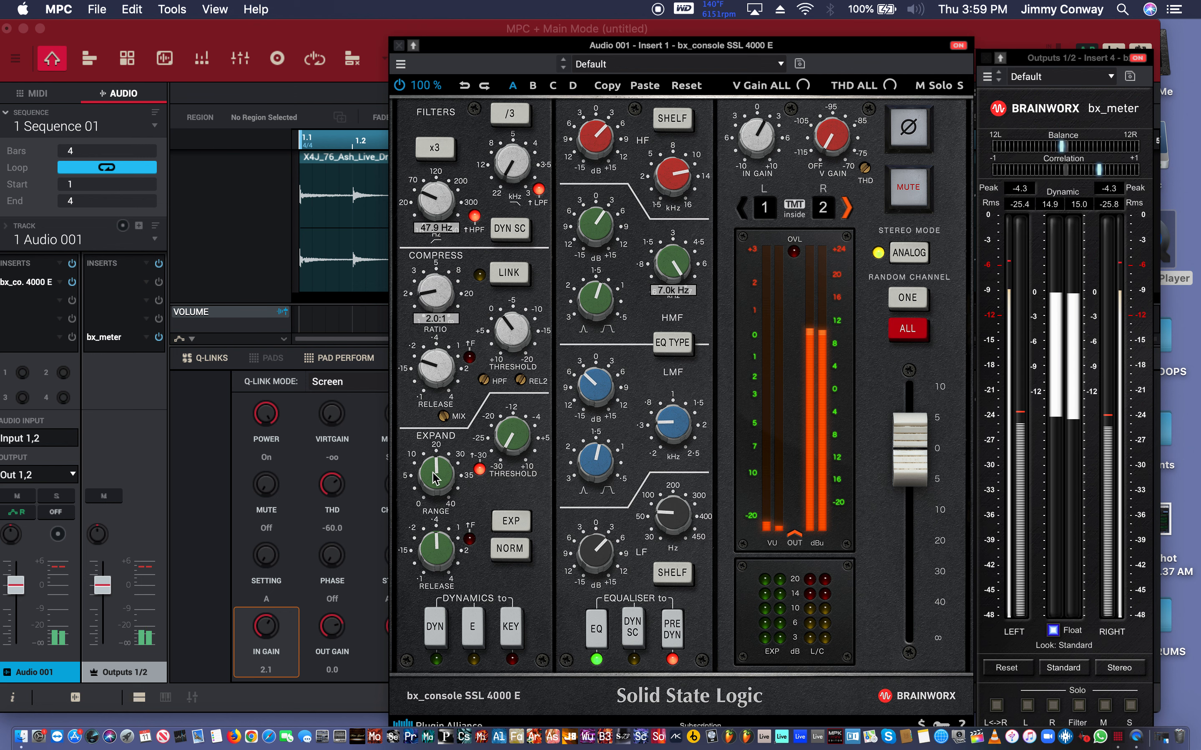
# Enable the dynamics section and lower the compressor threshold to between -5 and -10 dB.
pyautogui.click(436, 629)
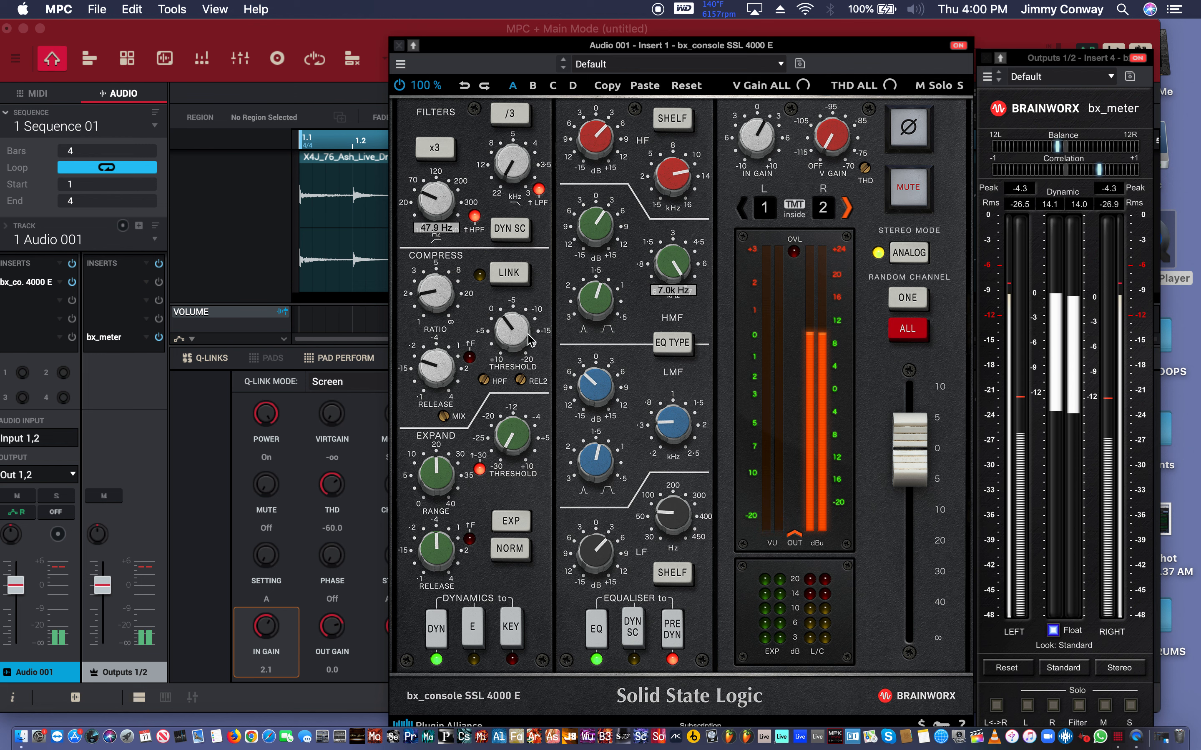
pyautogui.moveTo(515, 342)
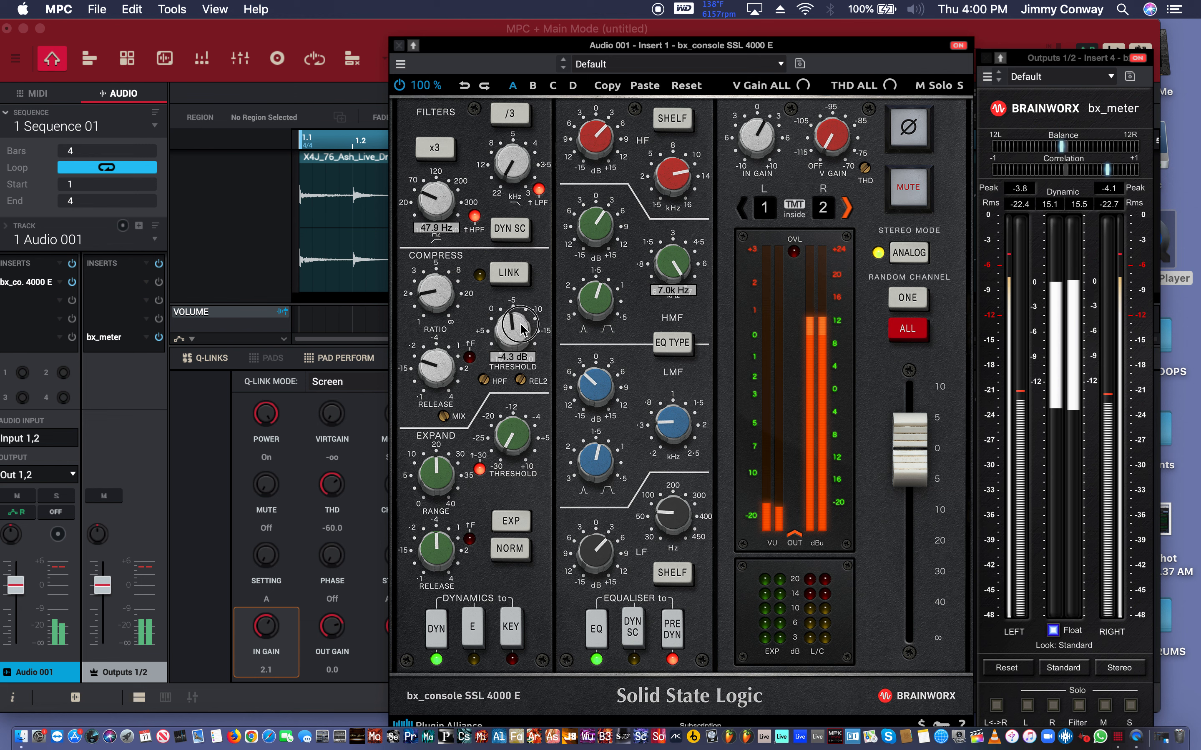
pyautogui.moveTo(522, 331); pyautogui.dragTo(527, 315)
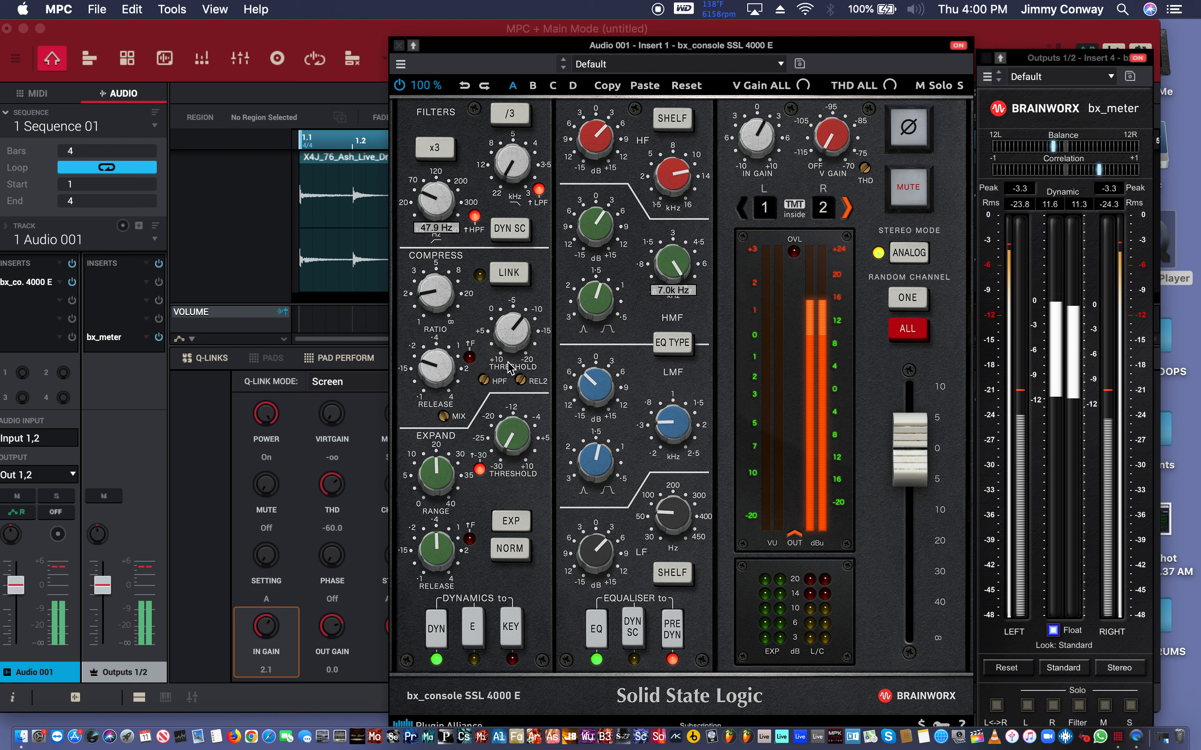
# Set the compressor's ratio to infinity and its release to 0.20 s, with the threshold between -10 and -15 dB.
pyautogui.moveTo(506, 330); pyautogui.dragTo(512, 326)
pyautogui.moveTo(419, 370); pyautogui.dragTo(434, 318)
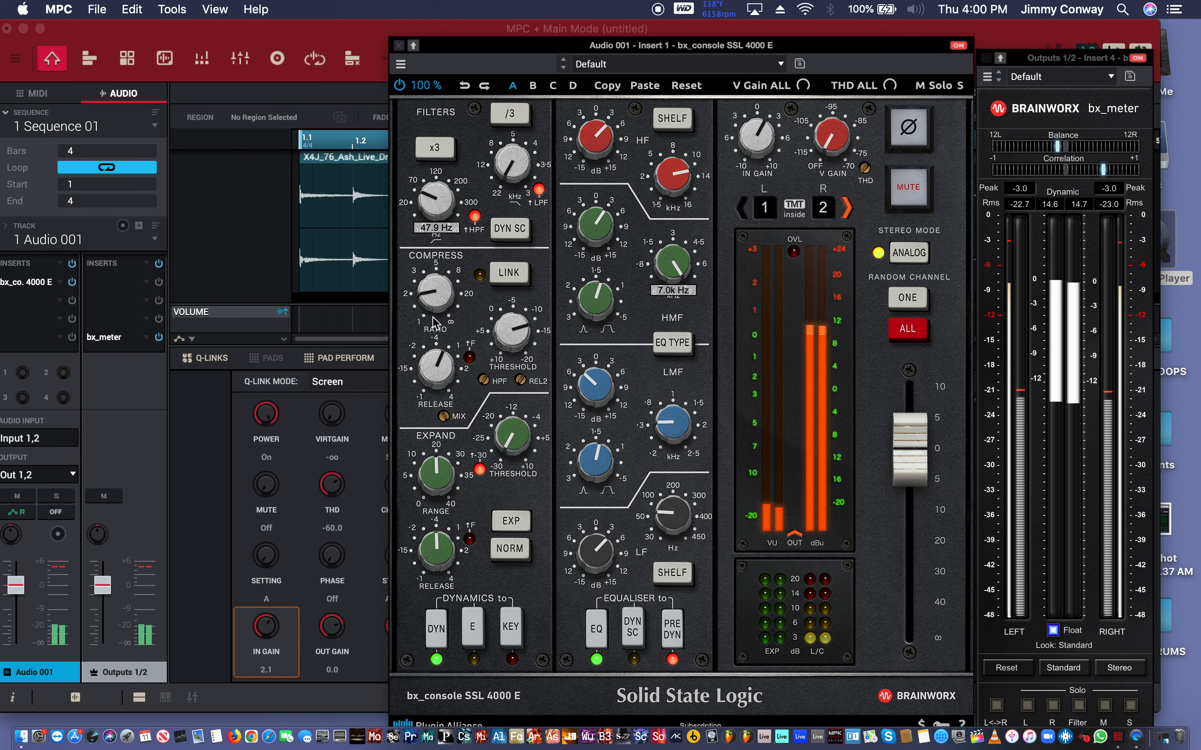
pyautogui.moveTo(435, 300); pyautogui.dragTo(468, 194)
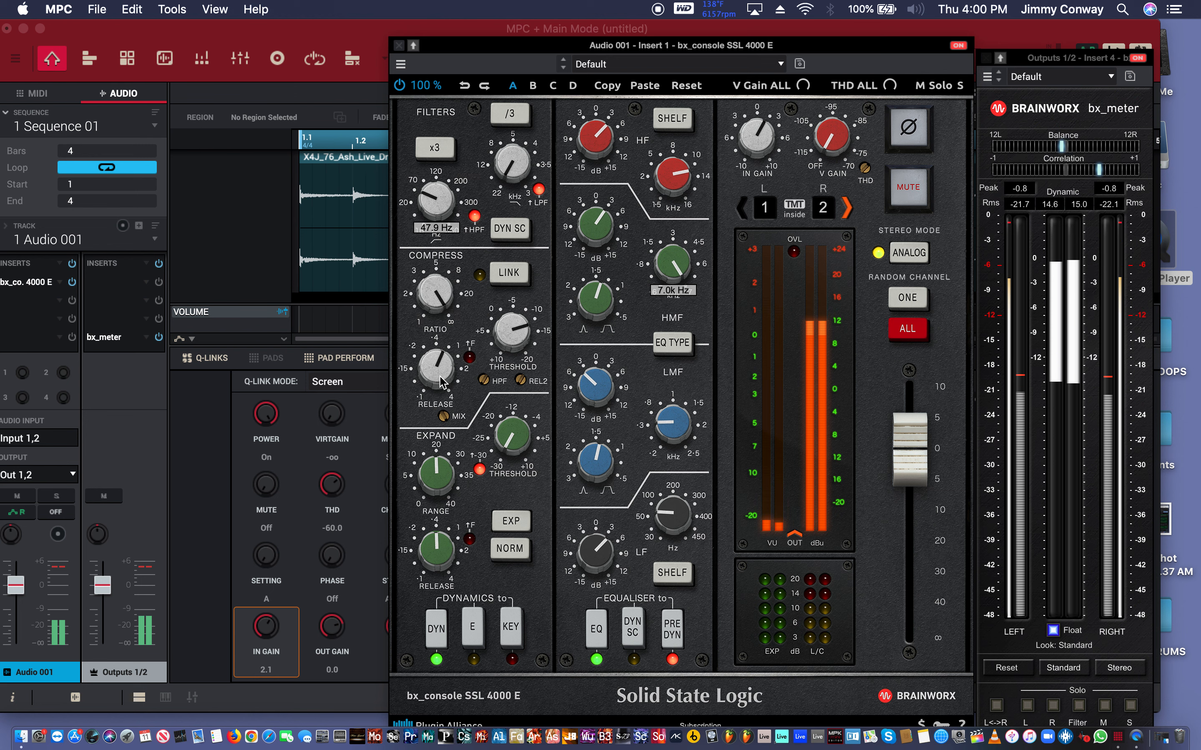
pyautogui.moveTo(440, 382); pyautogui.dragTo(439, 347)
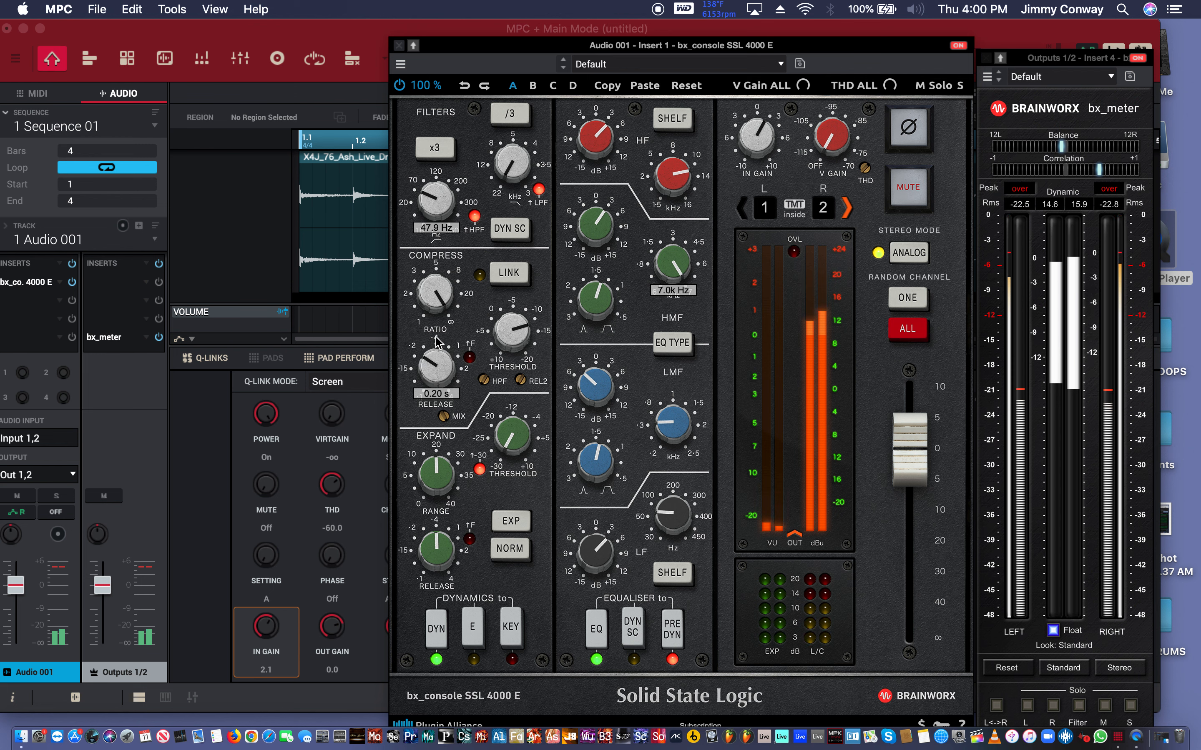
pyautogui.moveTo(514, 343); pyautogui.dragTo(494, 385)
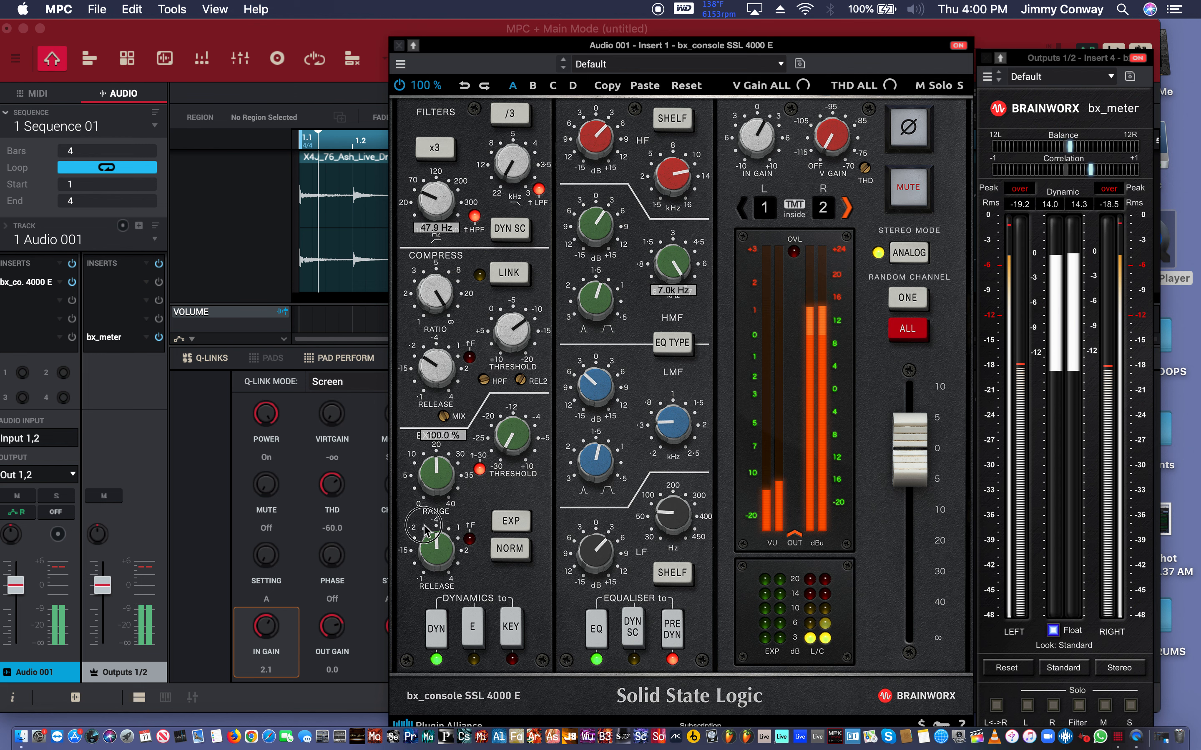
# Set the compressor's mix to 36.9 % and turn on Link, clearing the meter's peak readings in between.
pyautogui.click(438, 624)
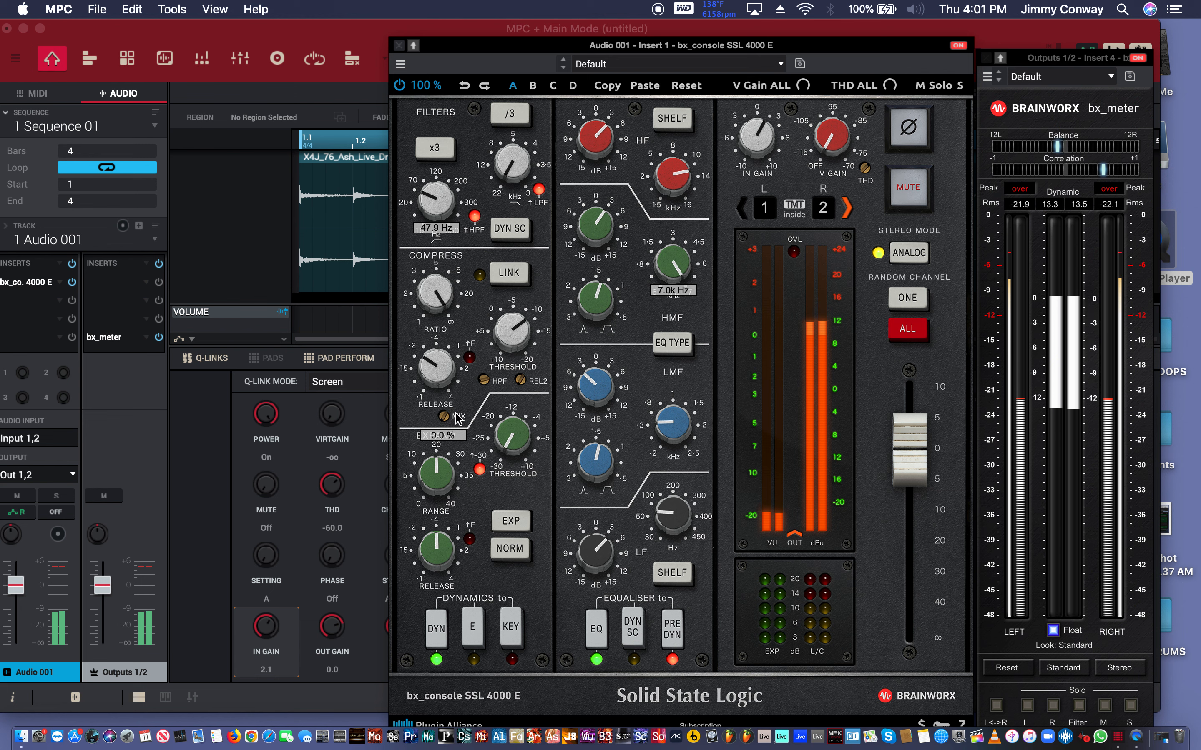
pyautogui.moveTo(445, 423); pyautogui.dragTo(425, 346)
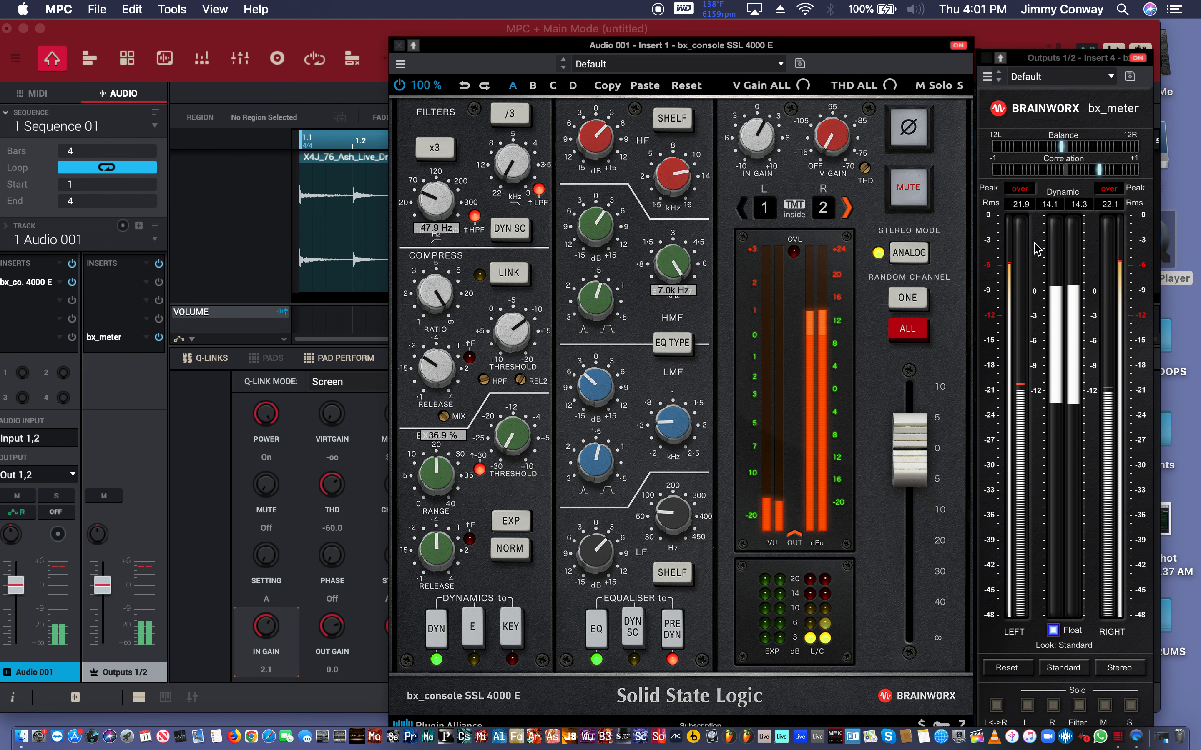
pyautogui.click(1023, 194)
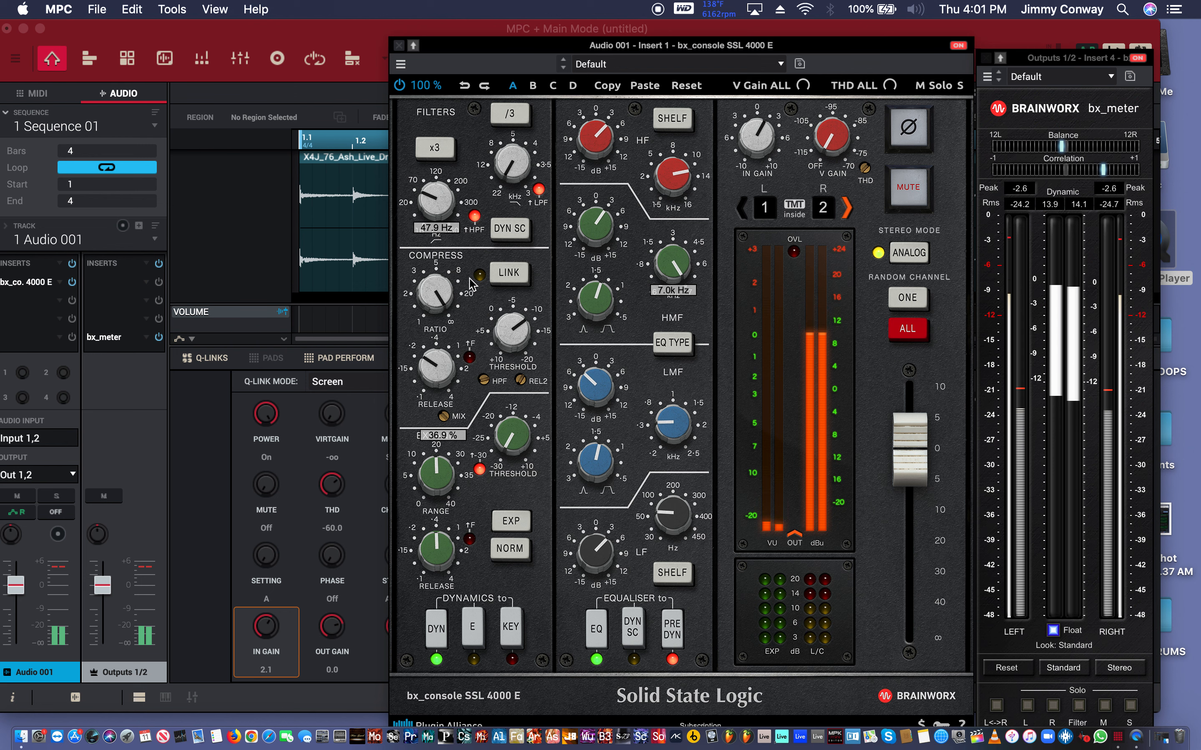
pyautogui.click(519, 284)
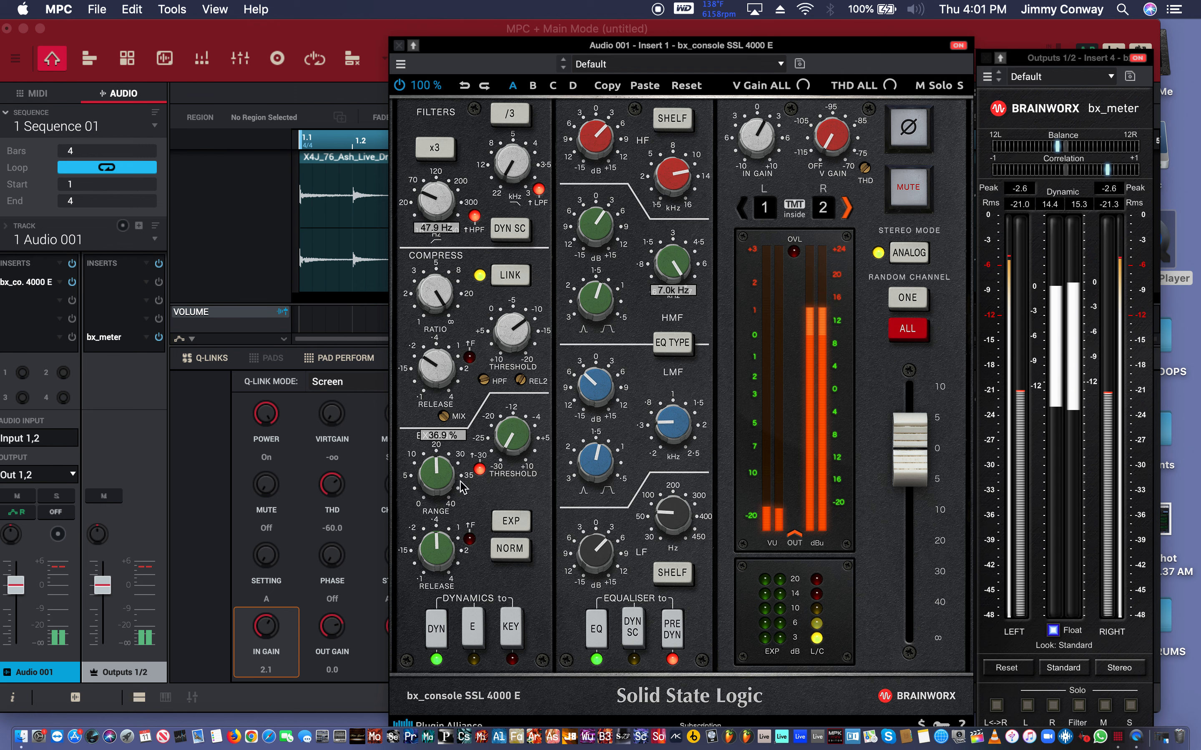
# Set the expander's release to 0.15 s, keeping its range at 20.0 dB and its threshold at -60.0 dB.
pyautogui.click(426, 467)
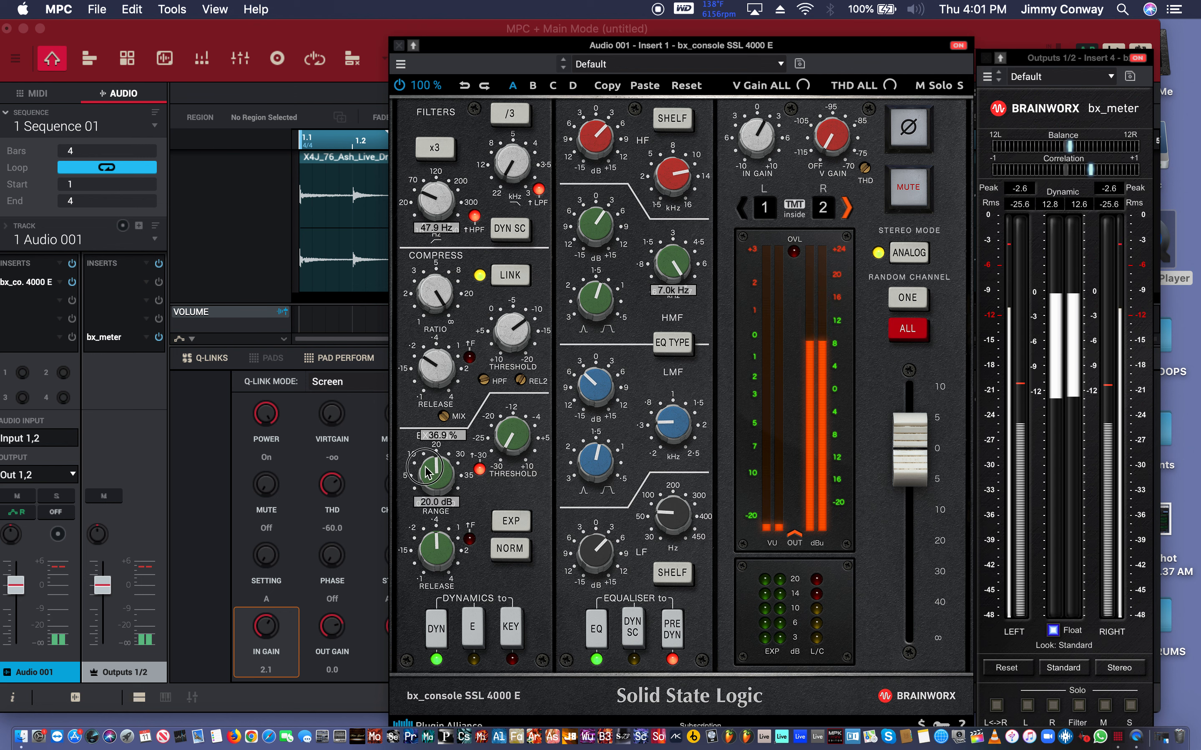
pyautogui.moveTo(435, 549); pyautogui.dragTo(426, 585)
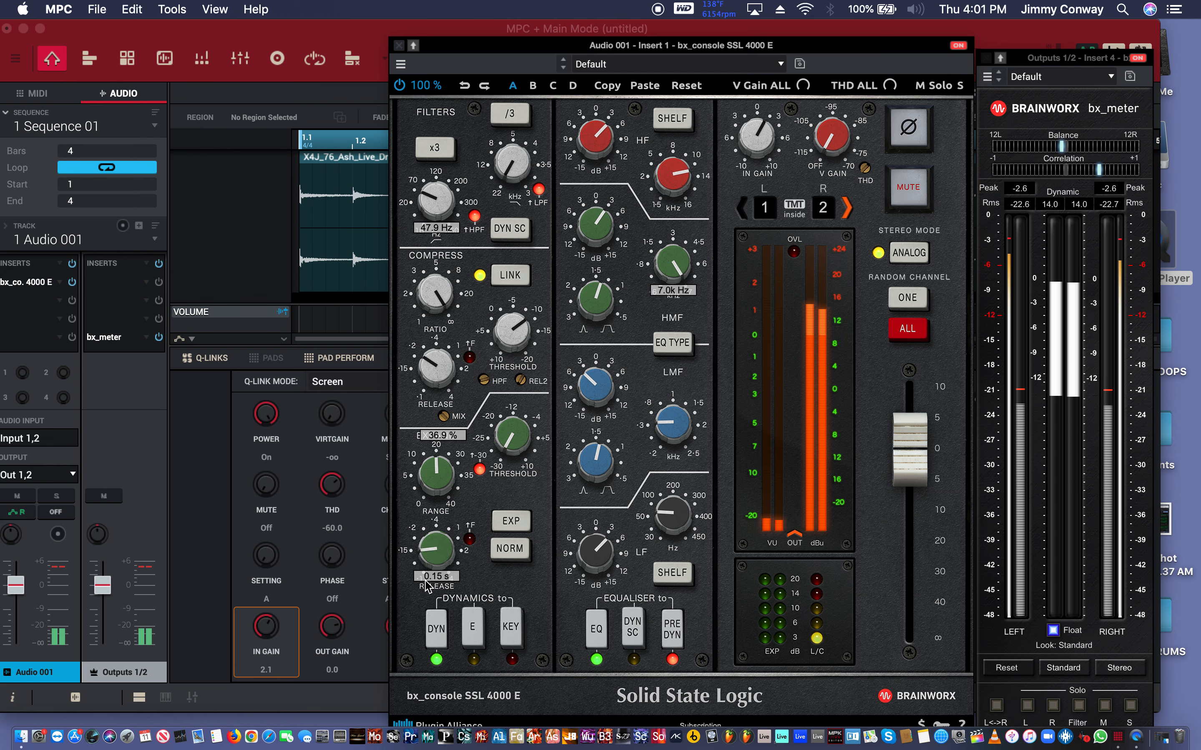
pyautogui.moveTo(510, 435); pyautogui.dragTo(510, 436)
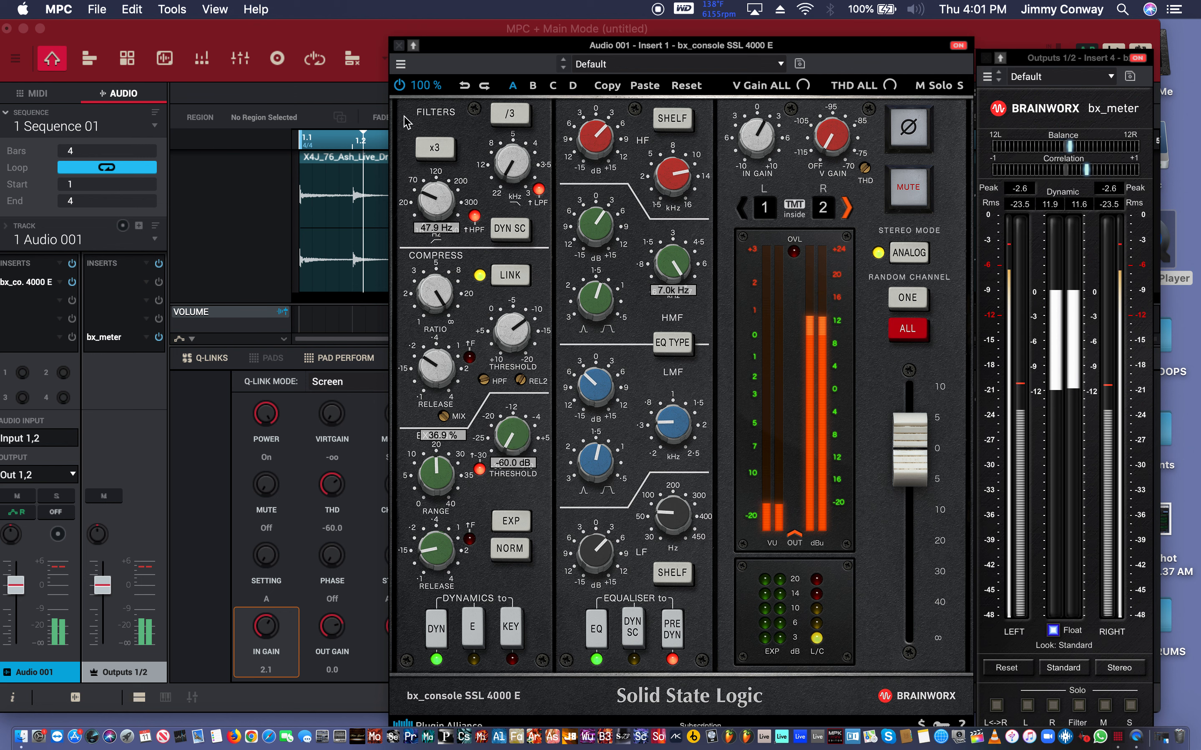
# Bypass and re-enable the whole channel strip to compare the processed and unprocessed drums.
pyautogui.click(401, 87)
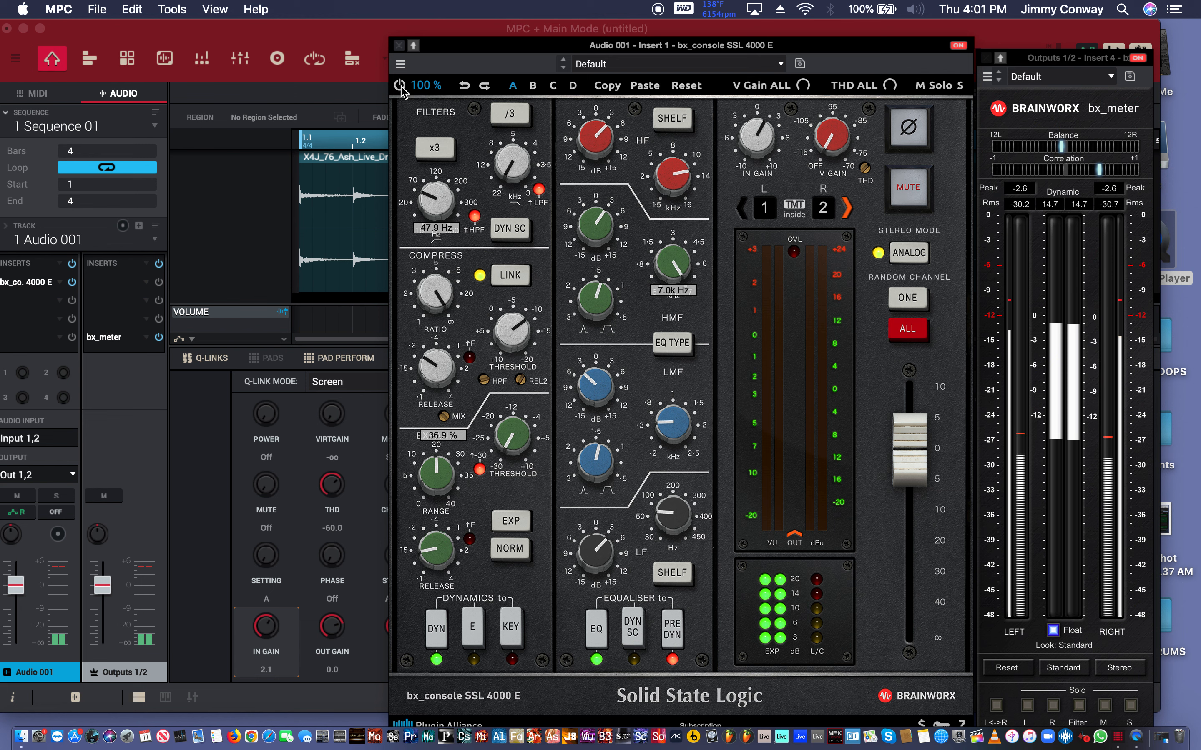
pyautogui.click(401, 87)
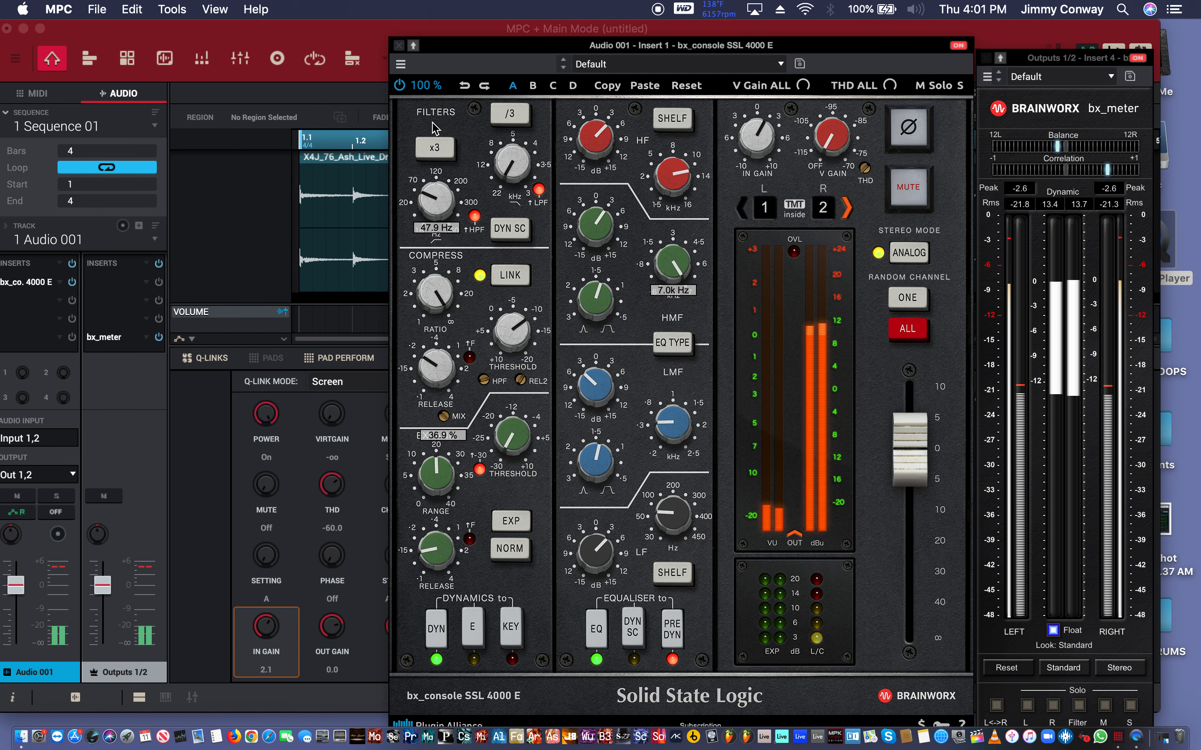
pyautogui.click(399, 85)
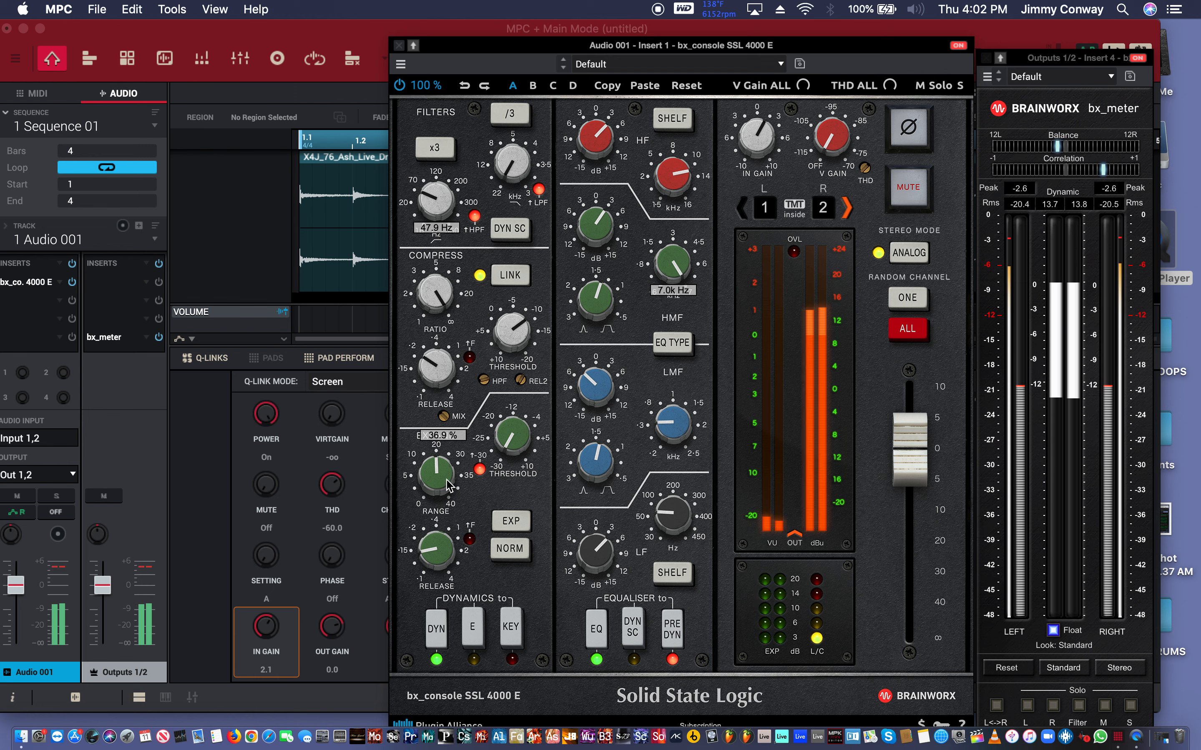
# Raise the expander's range to about 35 dB and raise its threshold, with a 0.10 s release and fast attack on.
pyautogui.moveTo(441, 473); pyautogui.dragTo(448, 433)
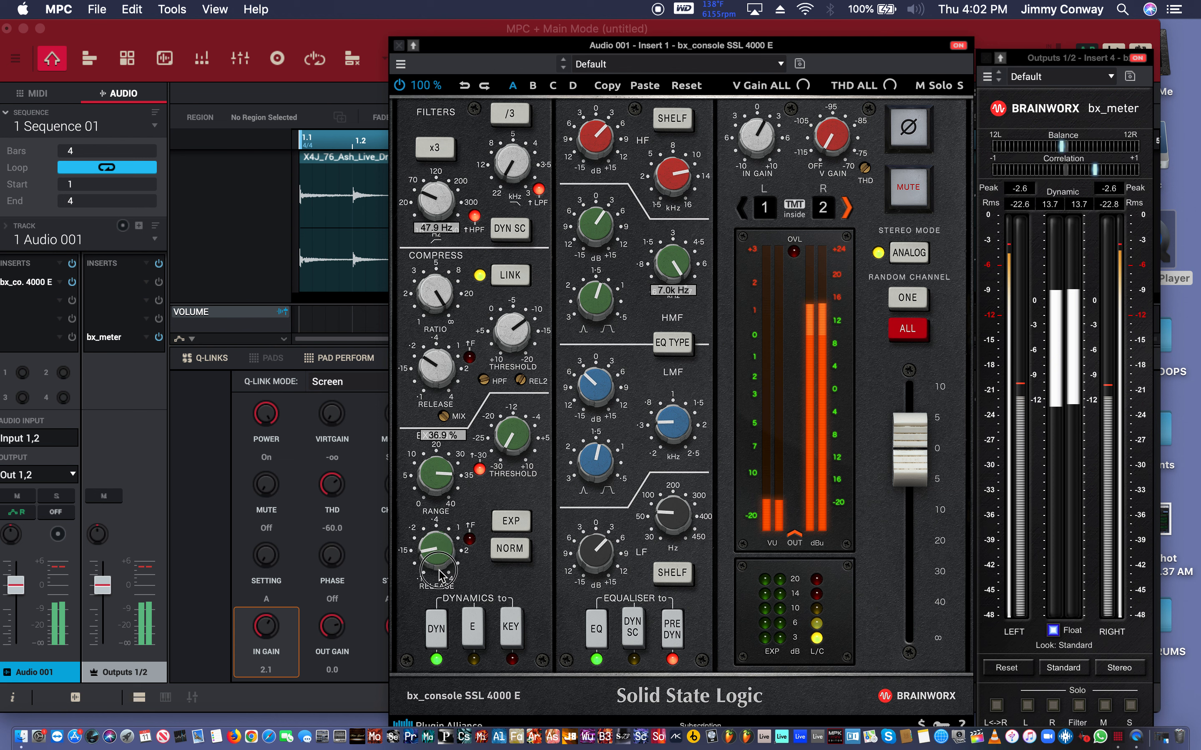
pyautogui.moveTo(439, 575); pyautogui.dragTo(441, 580)
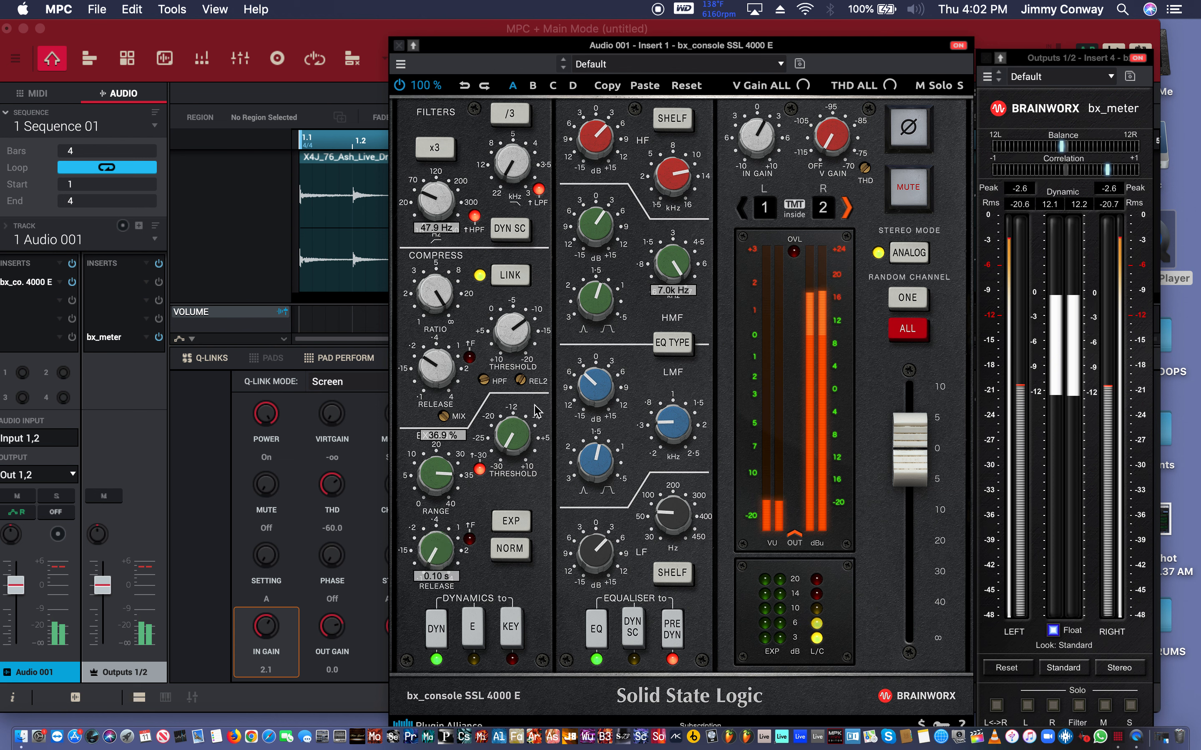
pyautogui.moveTo(509, 434); pyautogui.dragTo(524, 353)
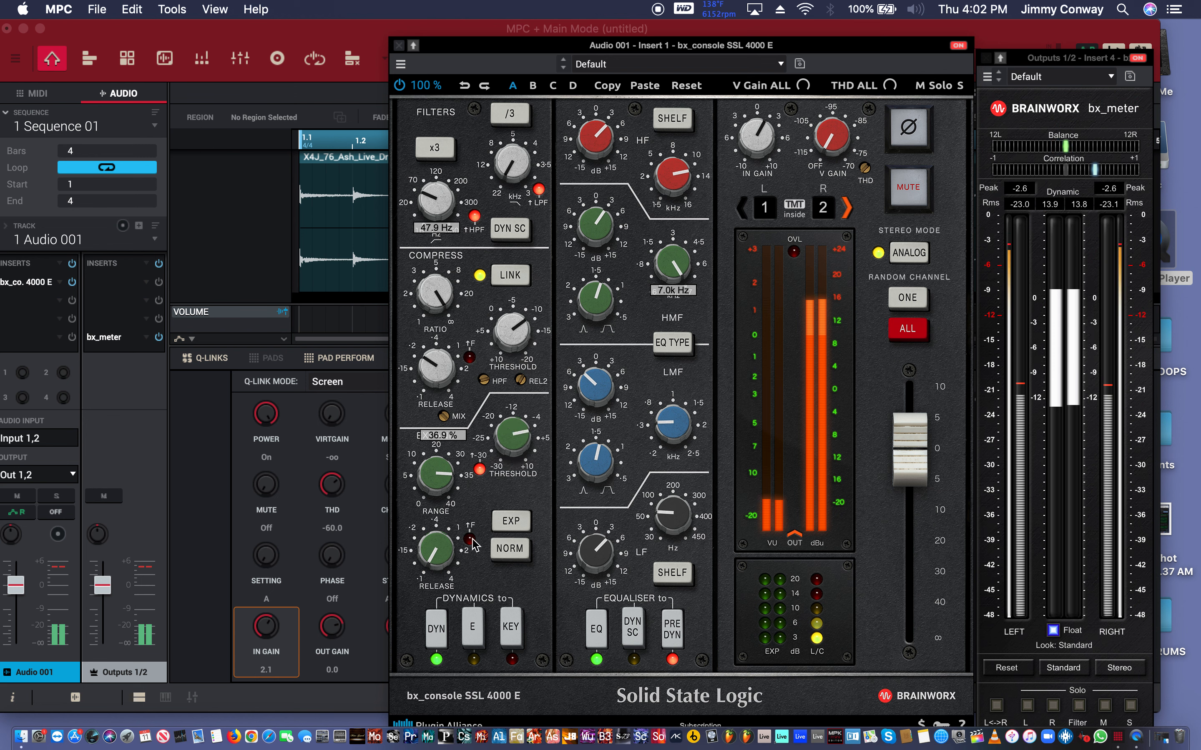
pyautogui.click(470, 540)
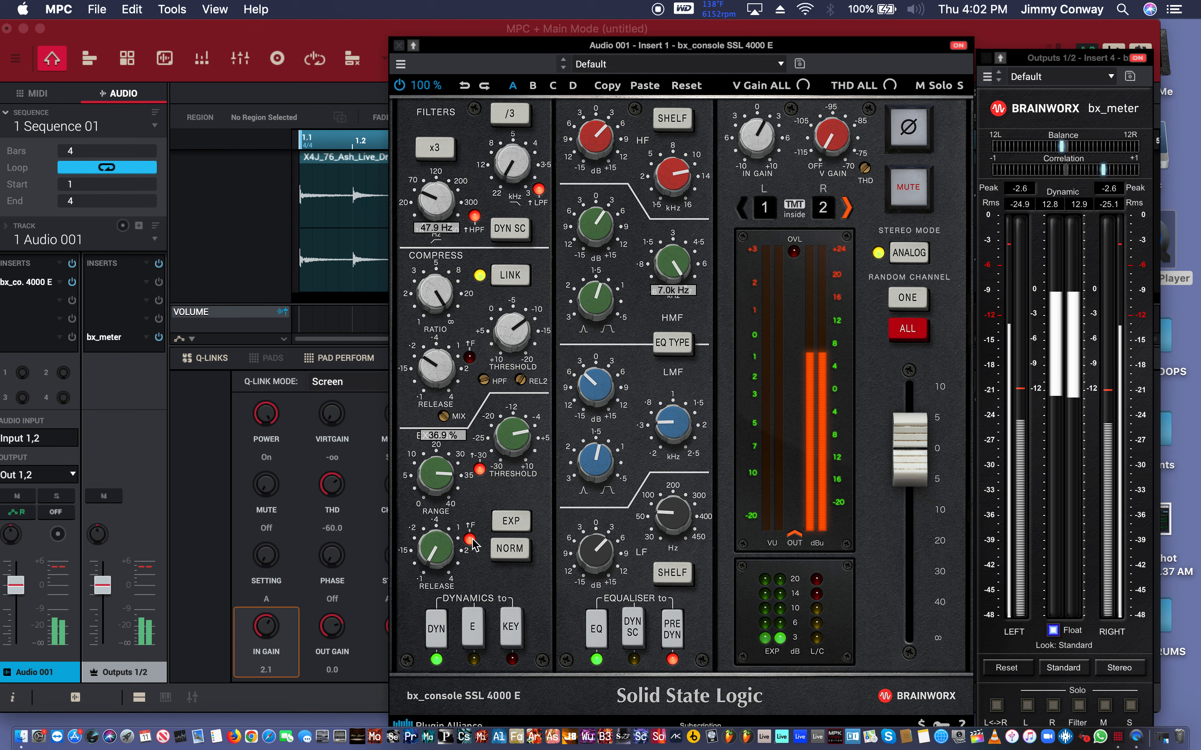
# Switch the expander to gate mode with a slightly longer release and a threshold of -24.0 dB.
pyautogui.click(512, 523)
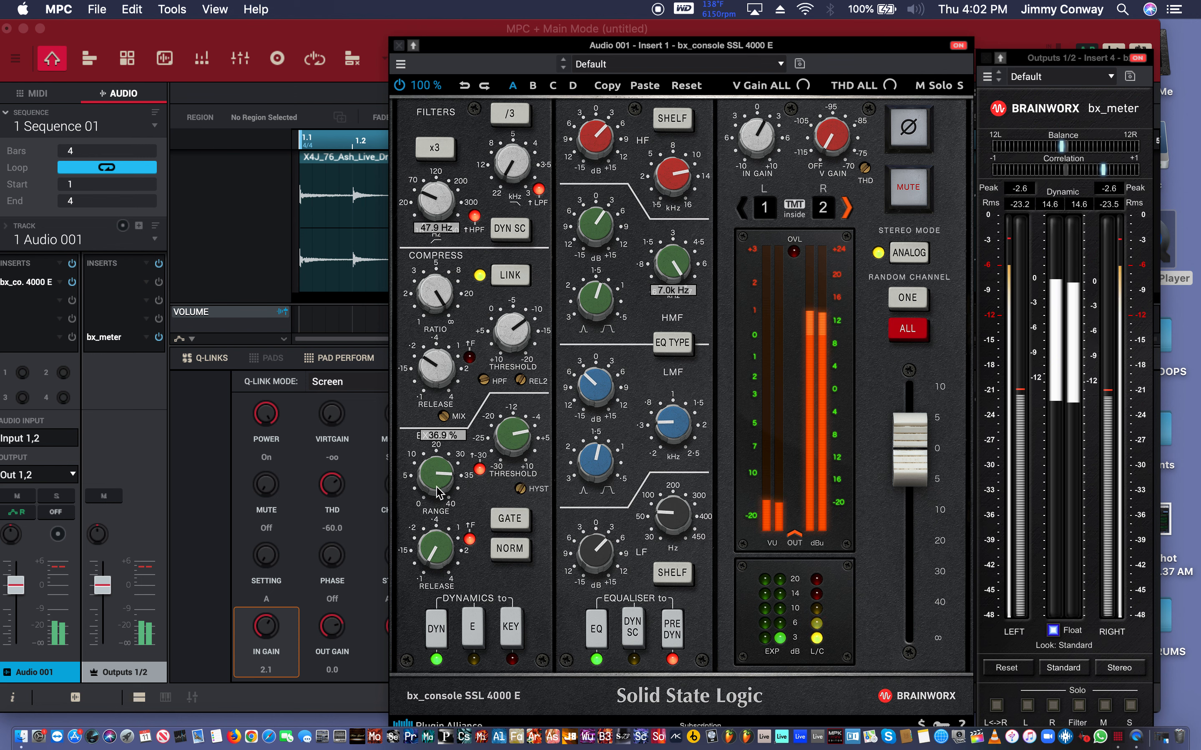
pyautogui.moveTo(433, 555); pyautogui.dragTo(439, 537)
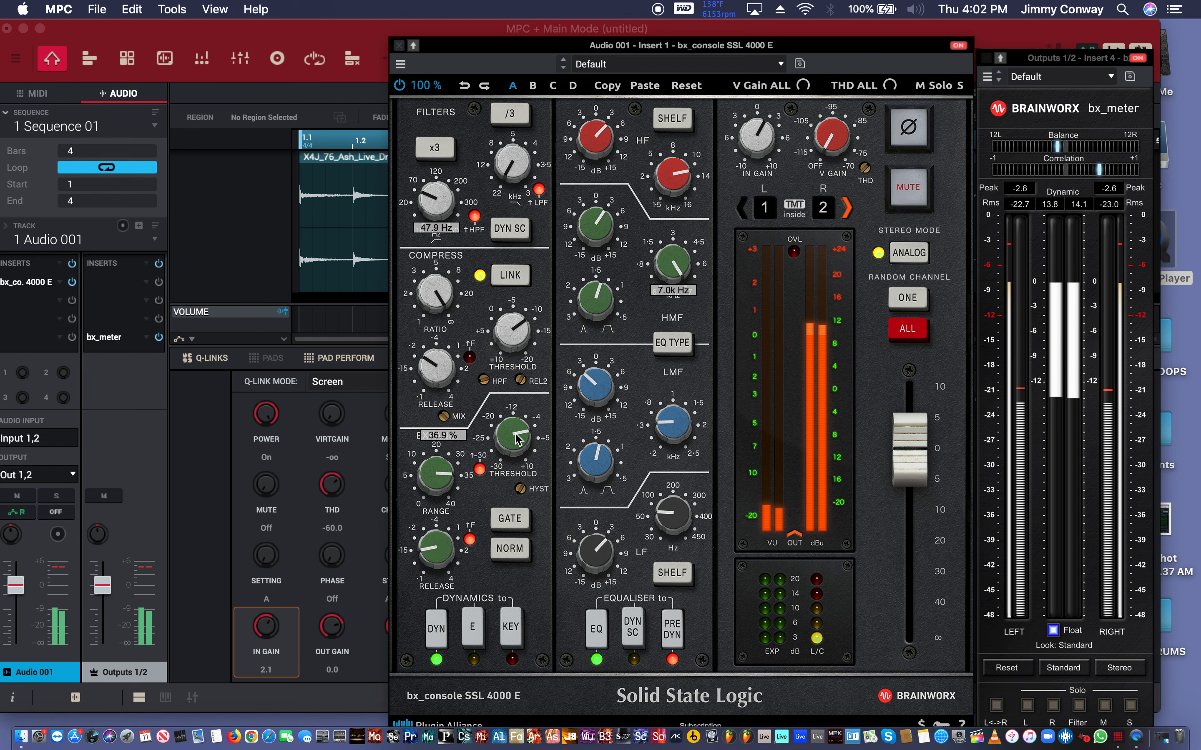
pyautogui.moveTo(508, 438); pyautogui.dragTo(514, 432)
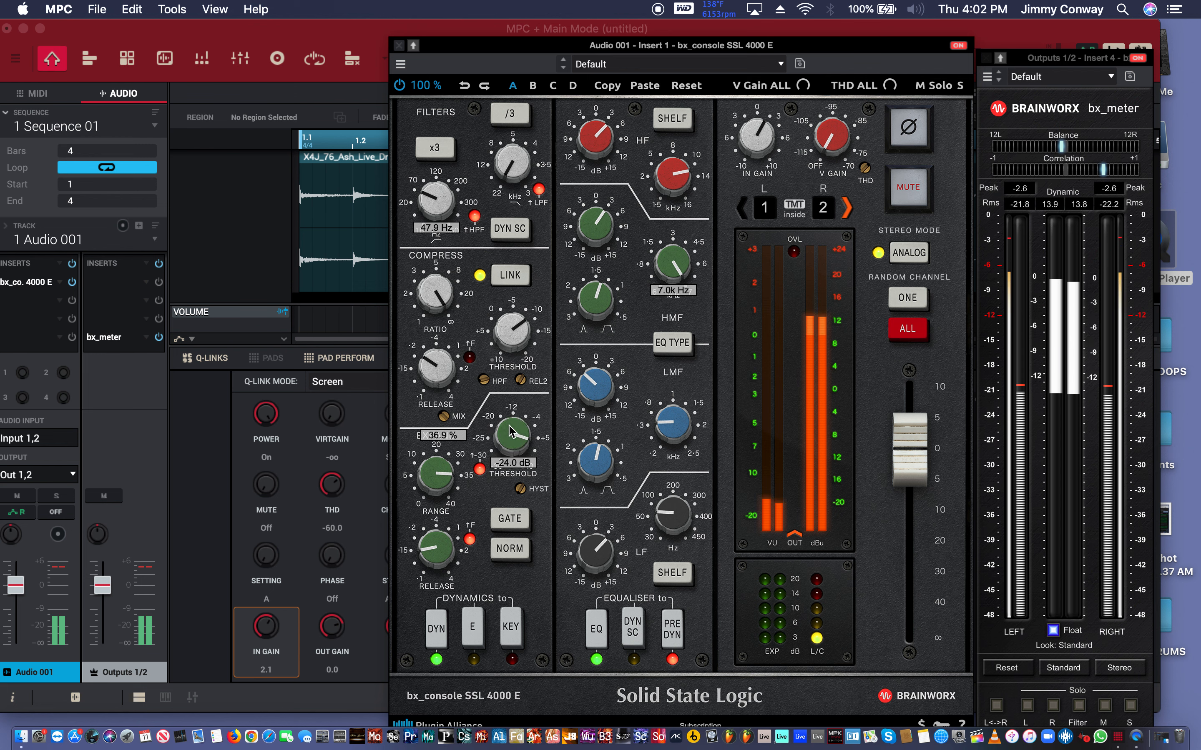
# Raise the gate's range and threshold, shorten its release to 0.11 s and turn off fast attack.
pyautogui.moveTo(448, 480)
pyautogui.mouseDown()
pyautogui.moveTo(434, 560)
pyautogui.moveTo(450, 456)
pyautogui.mouseUp()
pyautogui.moveTo(443, 546); pyautogui.dragTo(447, 570)
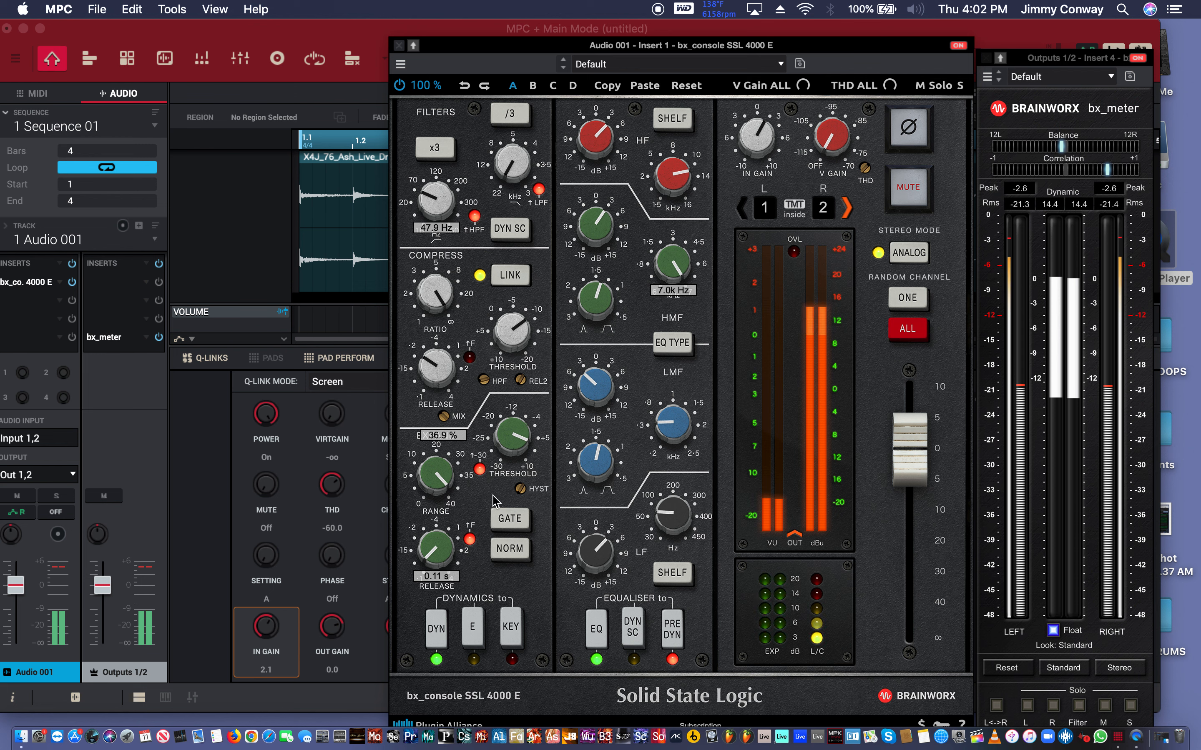
pyautogui.moveTo(511, 436); pyautogui.dragTo(503, 449)
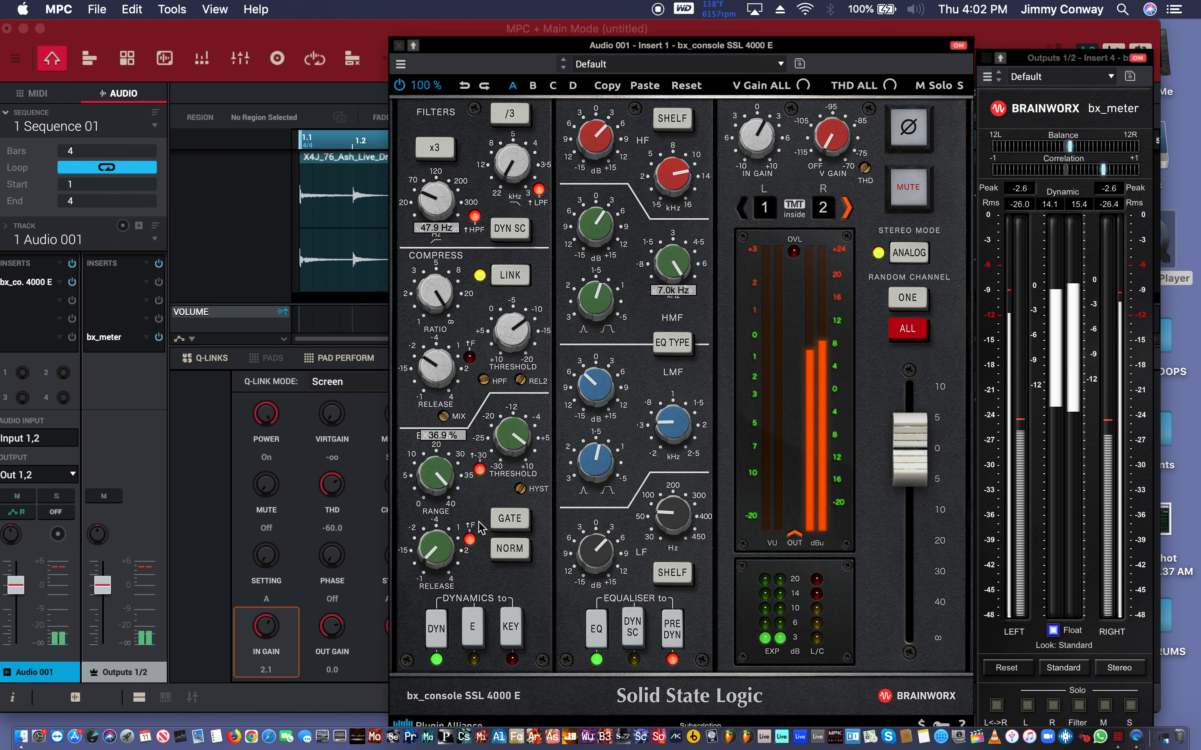
pyautogui.click(470, 546)
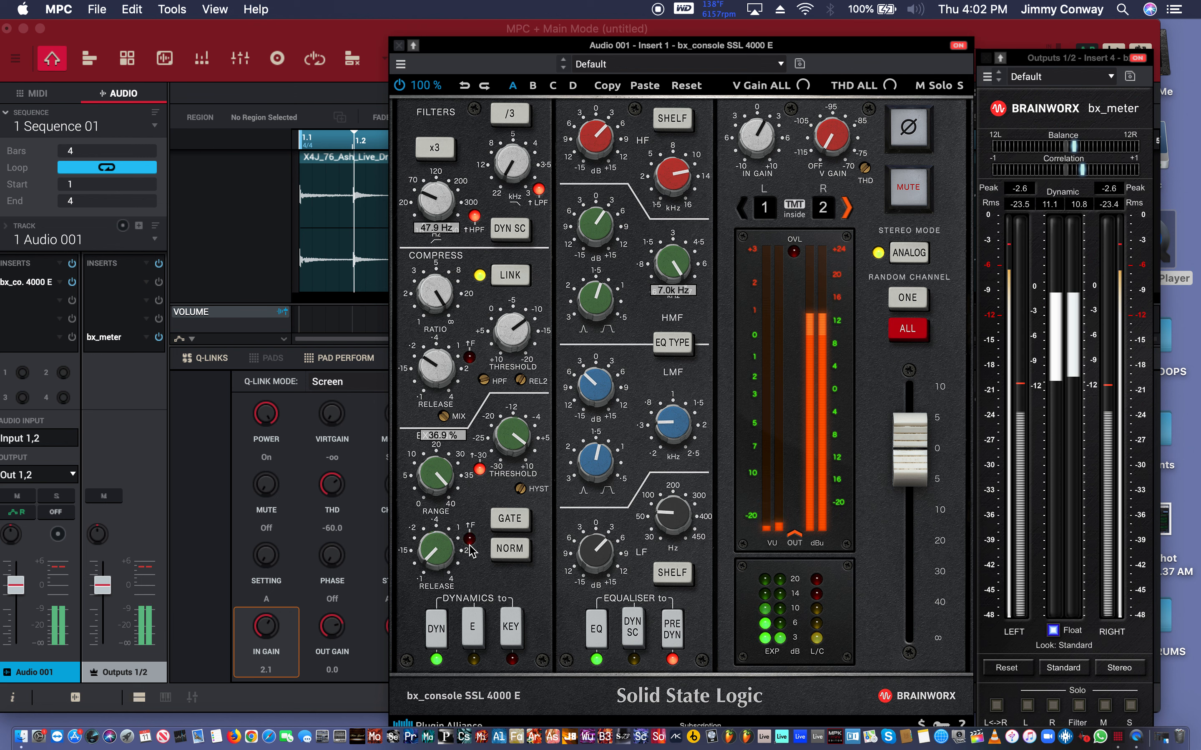
# Set the gate's hysteresis to -15.5 dB and switch the -30 threshold option off and on again.
pyautogui.click(519, 490)
pyautogui.click(524, 441)
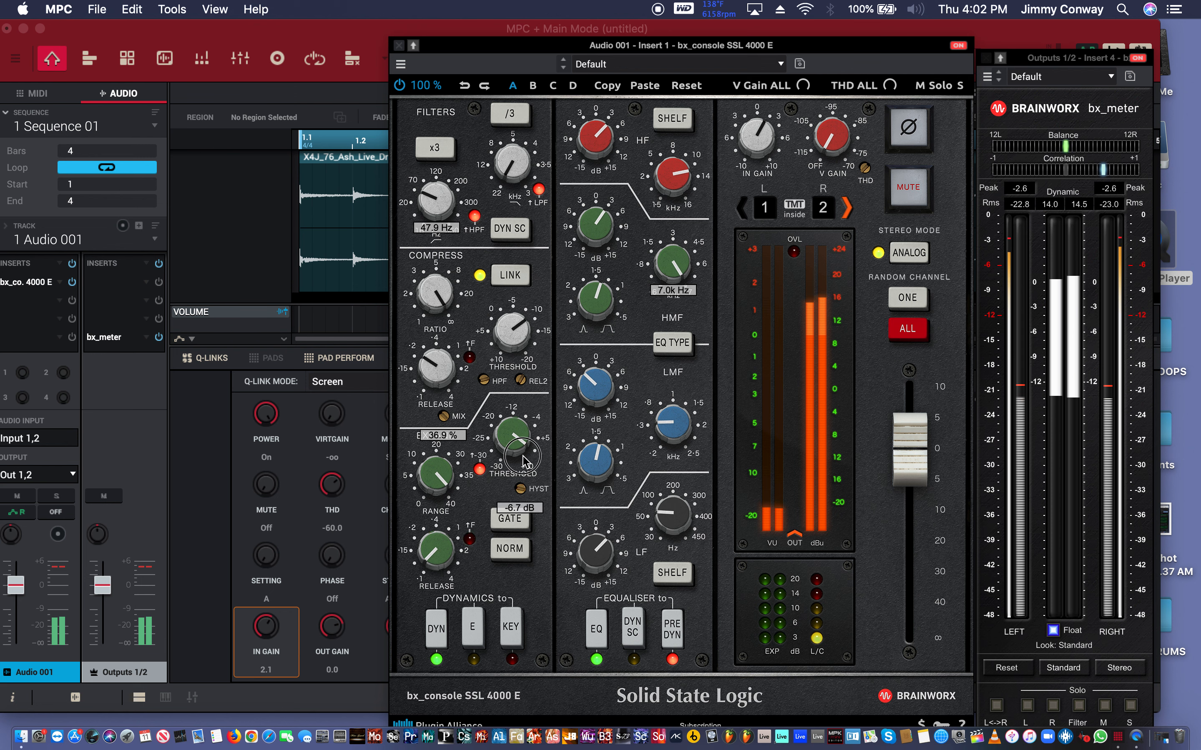
pyautogui.moveTo(524, 440); pyautogui.dragTo(530, 421)
pyautogui.click(481, 474)
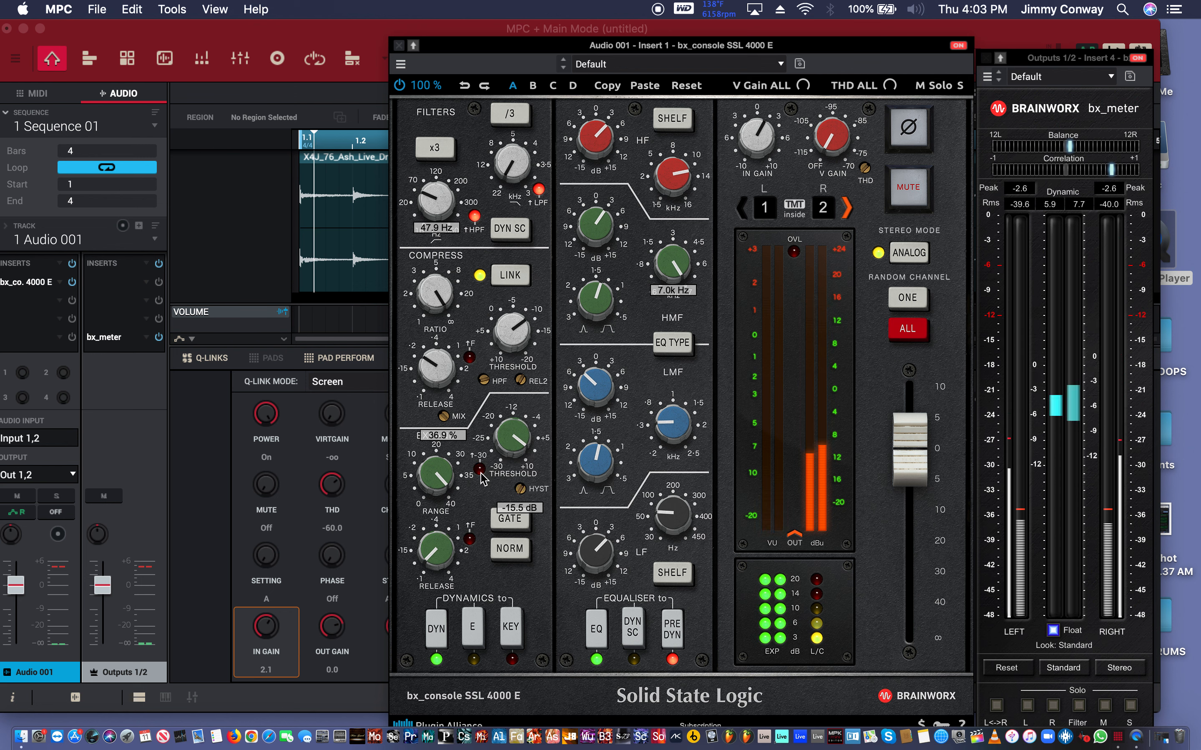
pyautogui.click(480, 472)
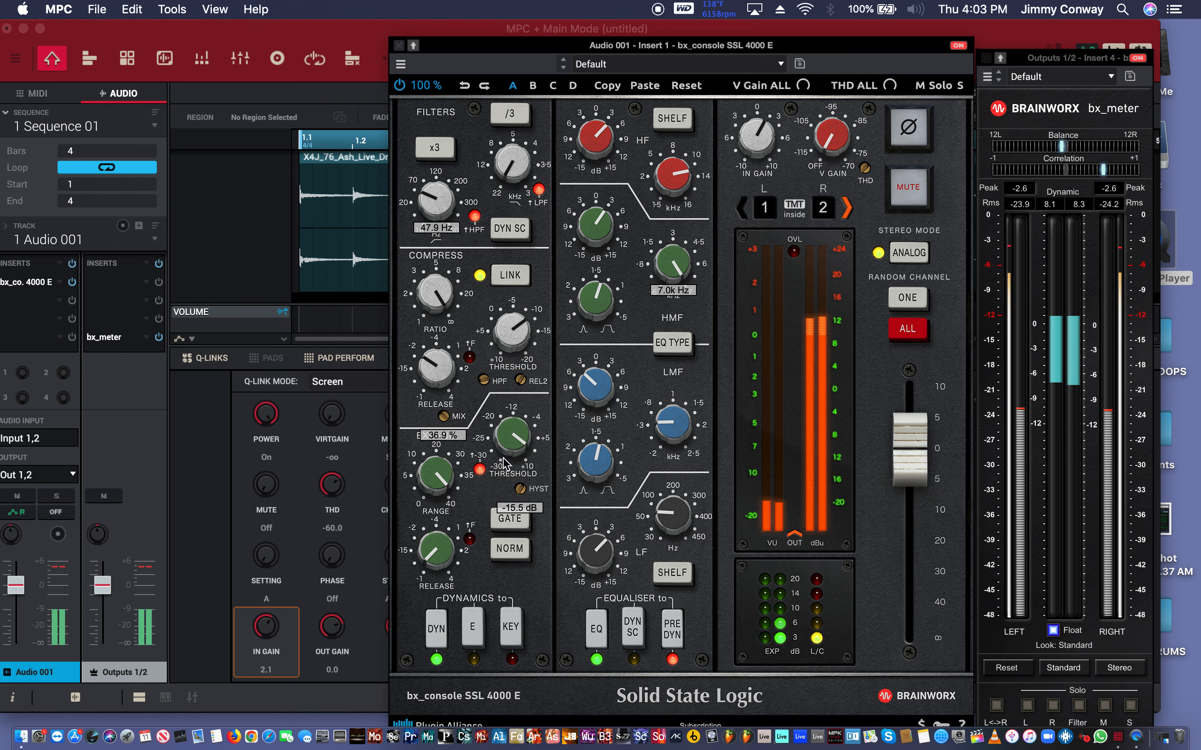
# Raise the gate's threshold and range to their maximum and set its release to 0.19 s.
pyautogui.moveTo(504, 463); pyautogui.dragTo(512, 407)
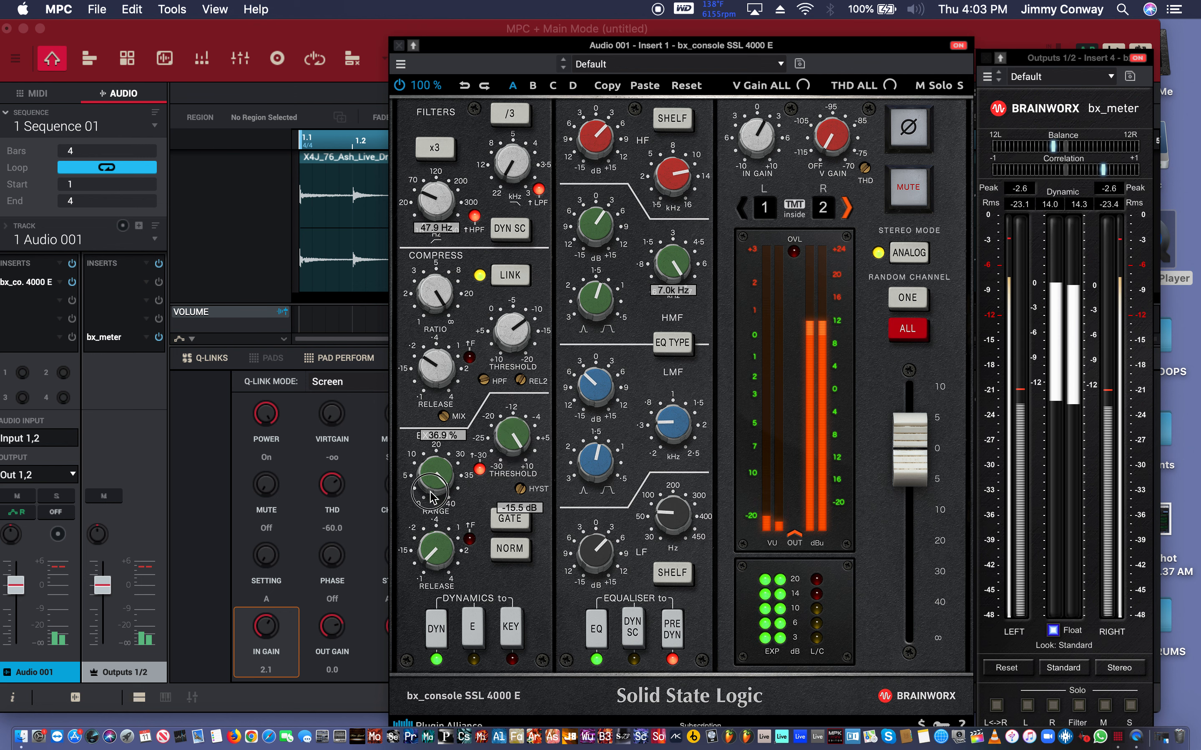
pyautogui.moveTo(431, 496); pyautogui.dragTo(433, 529)
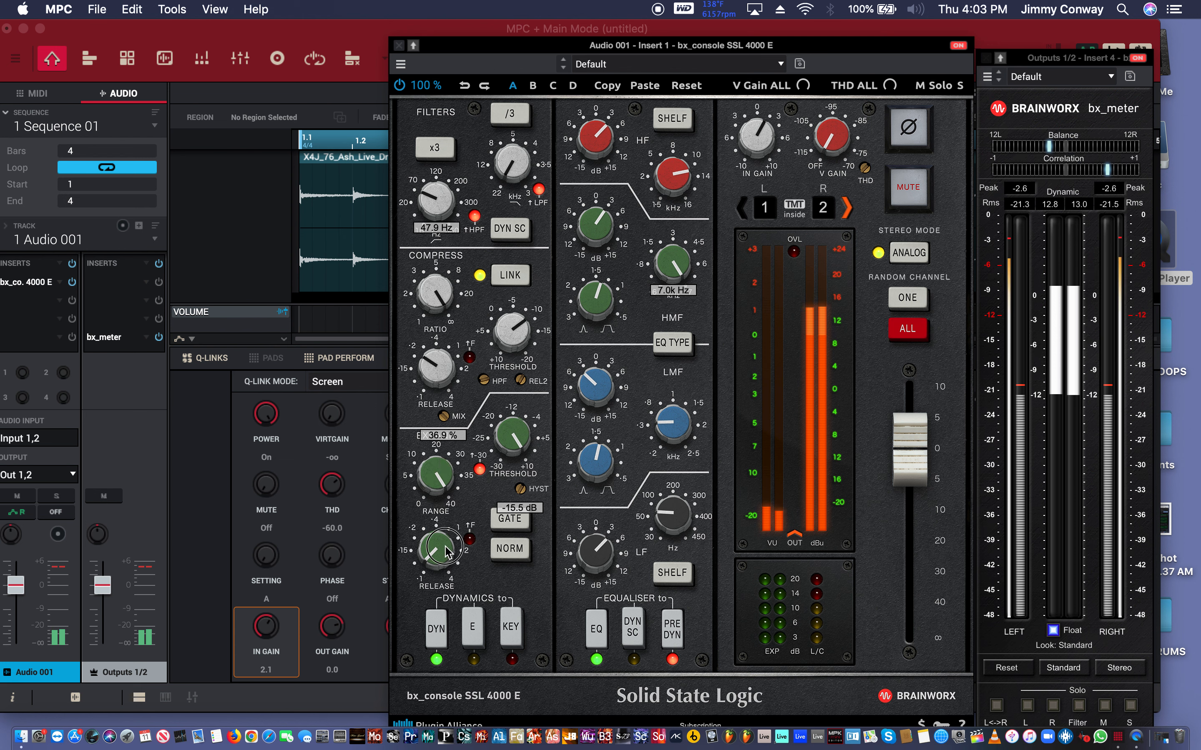
pyautogui.moveTo(438, 545); pyautogui.dragTo(448, 513)
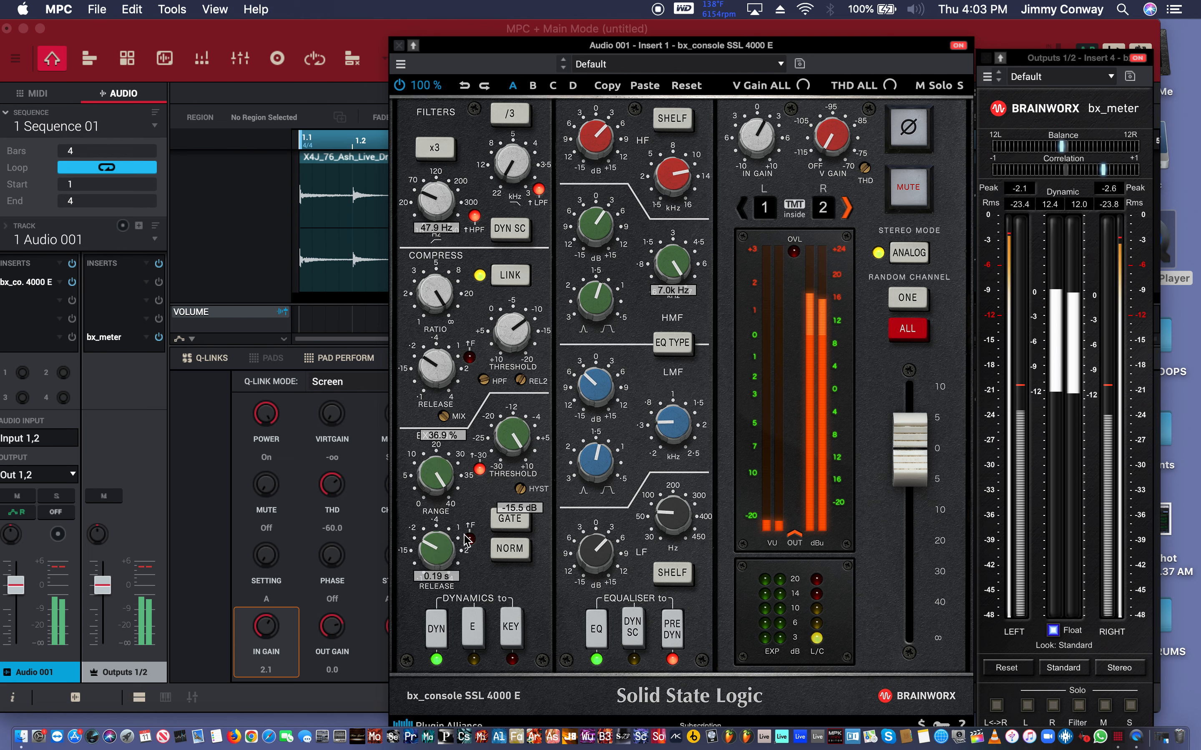
# Turn on the gate's fast attack and sweep its release up and back down to the minimum.
pyautogui.click(469, 540)
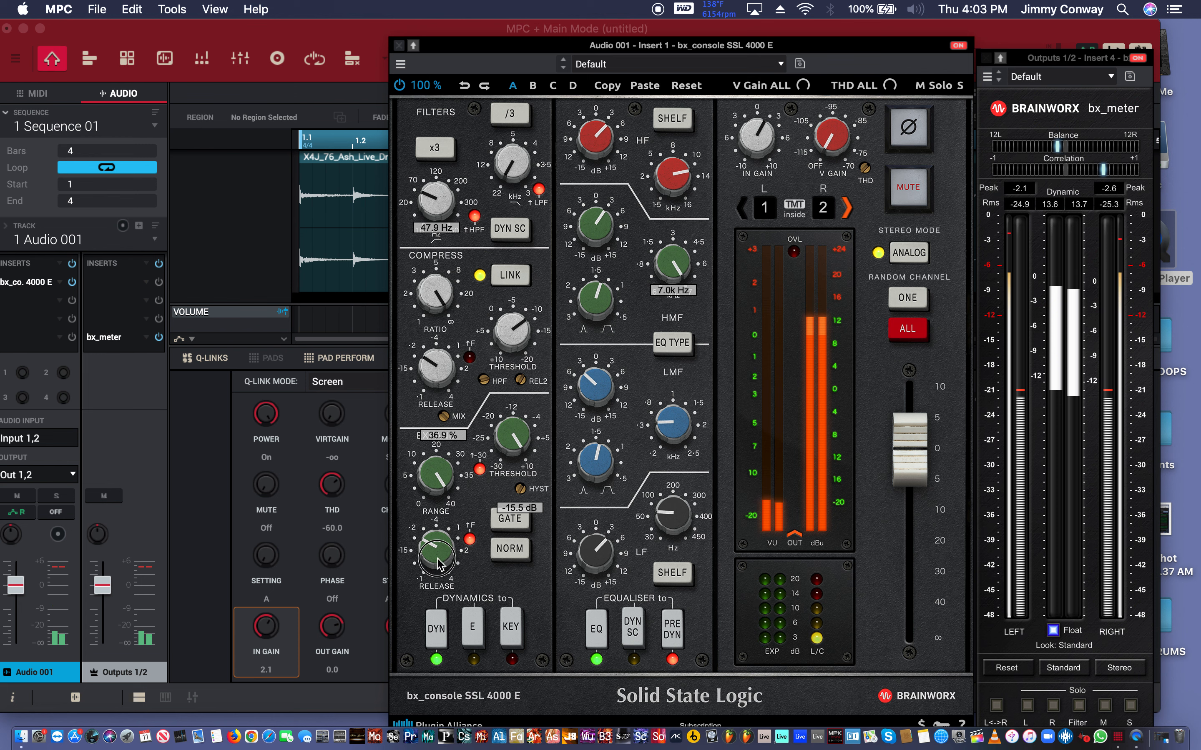
pyautogui.moveTo(438, 564); pyautogui.dragTo(459, 498)
pyautogui.moveTo(436, 541); pyautogui.dragTo(425, 600)
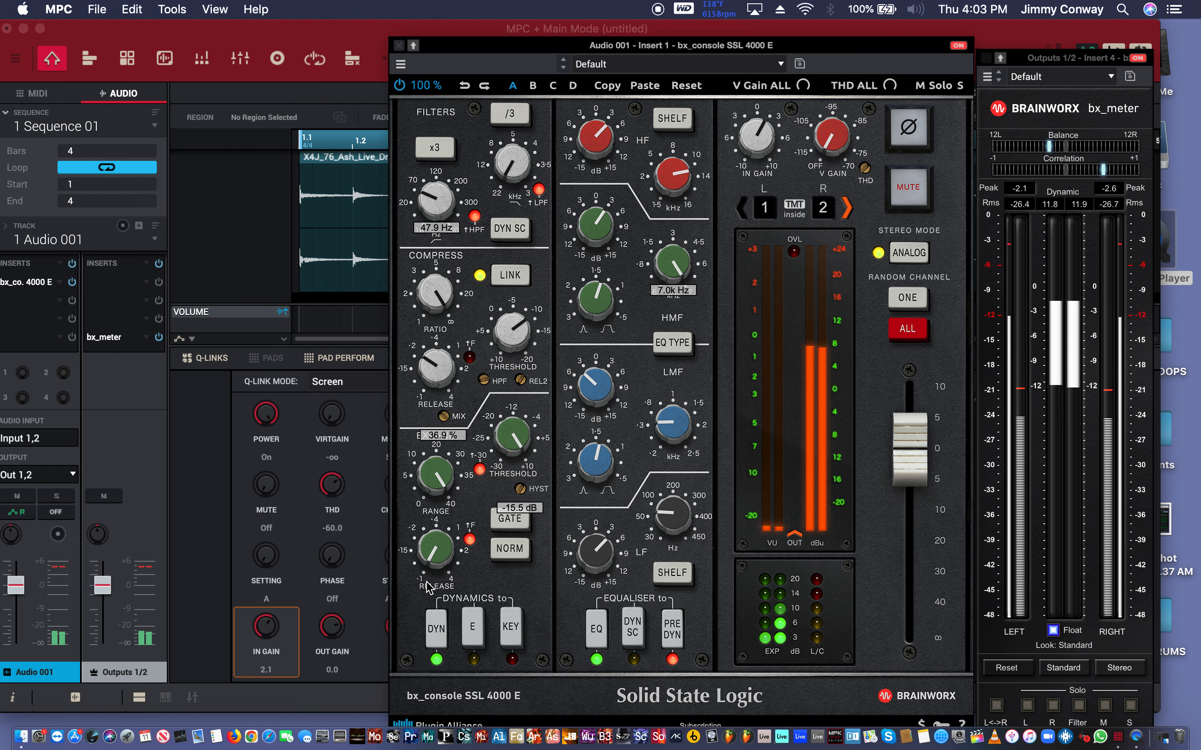
# Sweep the gate's threshold down and back to maximum, and return the section to expander mode.
pyautogui.scroll(-4, 506, 451)
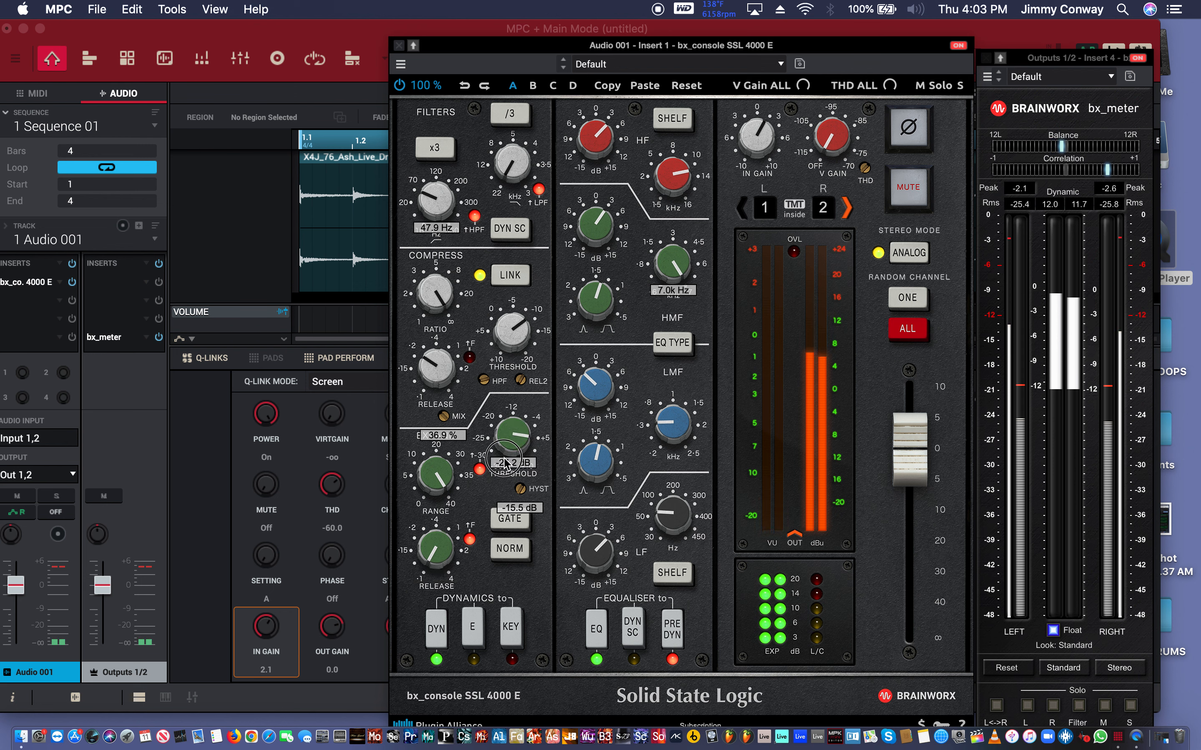
pyautogui.scroll(4, 506, 451)
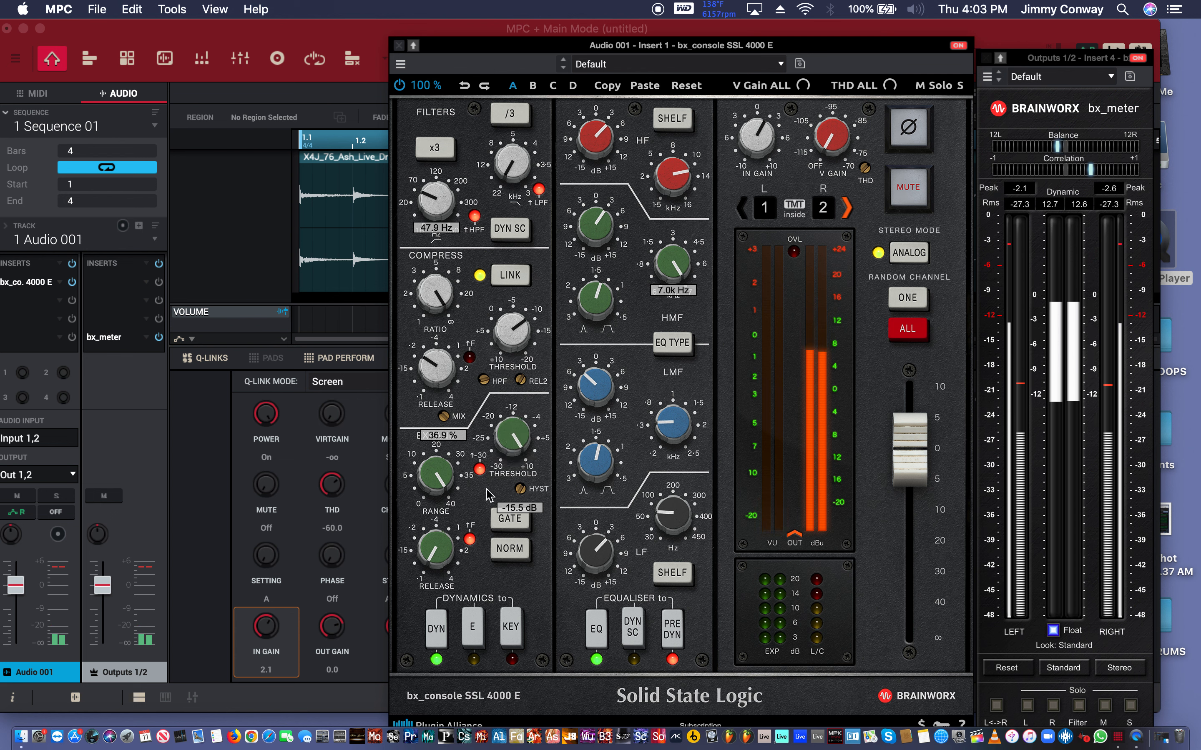
pyautogui.click(518, 511)
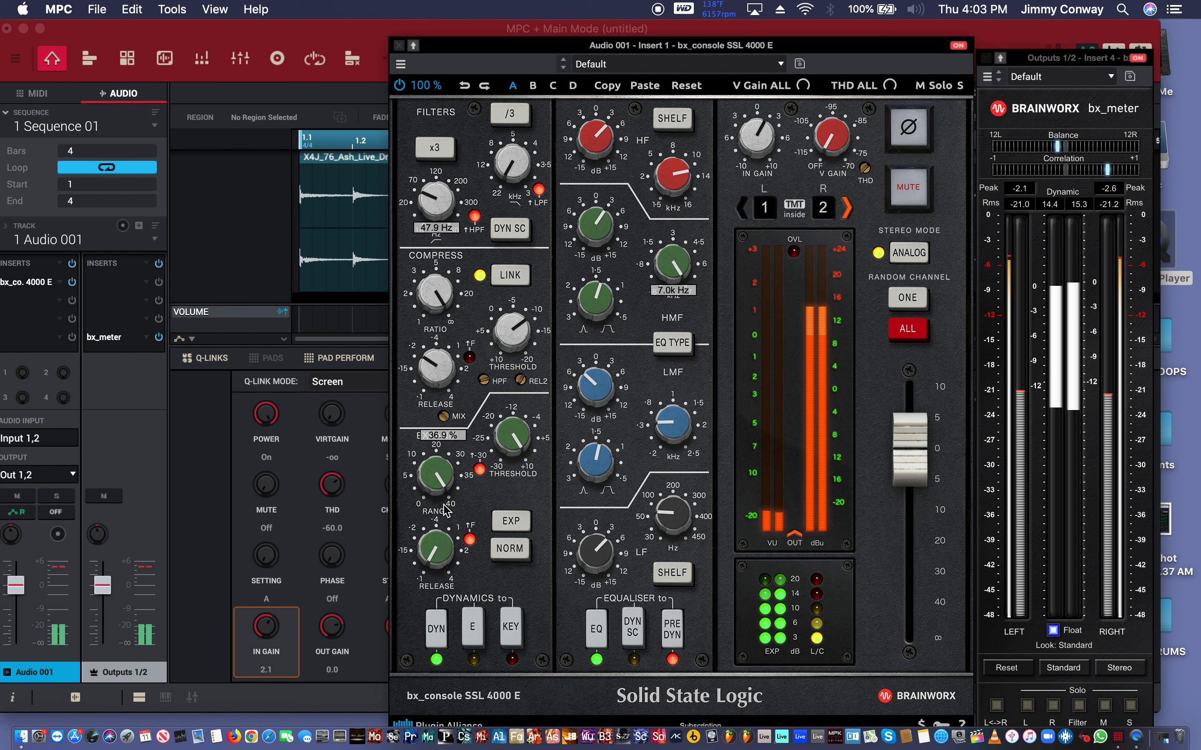
# Lower the expander's range to about 20, drop its threshold to the minimum and raise its release to the middle.
pyautogui.moveTo(441, 488); pyautogui.dragTo(439, 511)
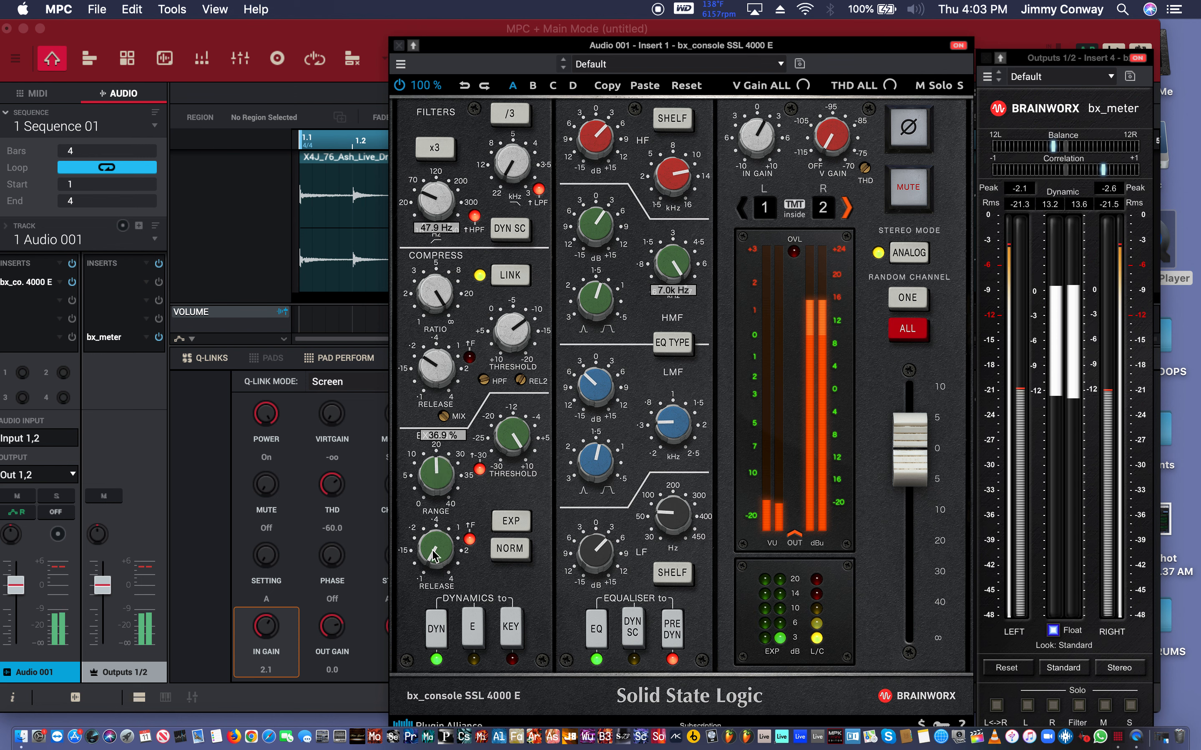
pyautogui.moveTo(511, 440)
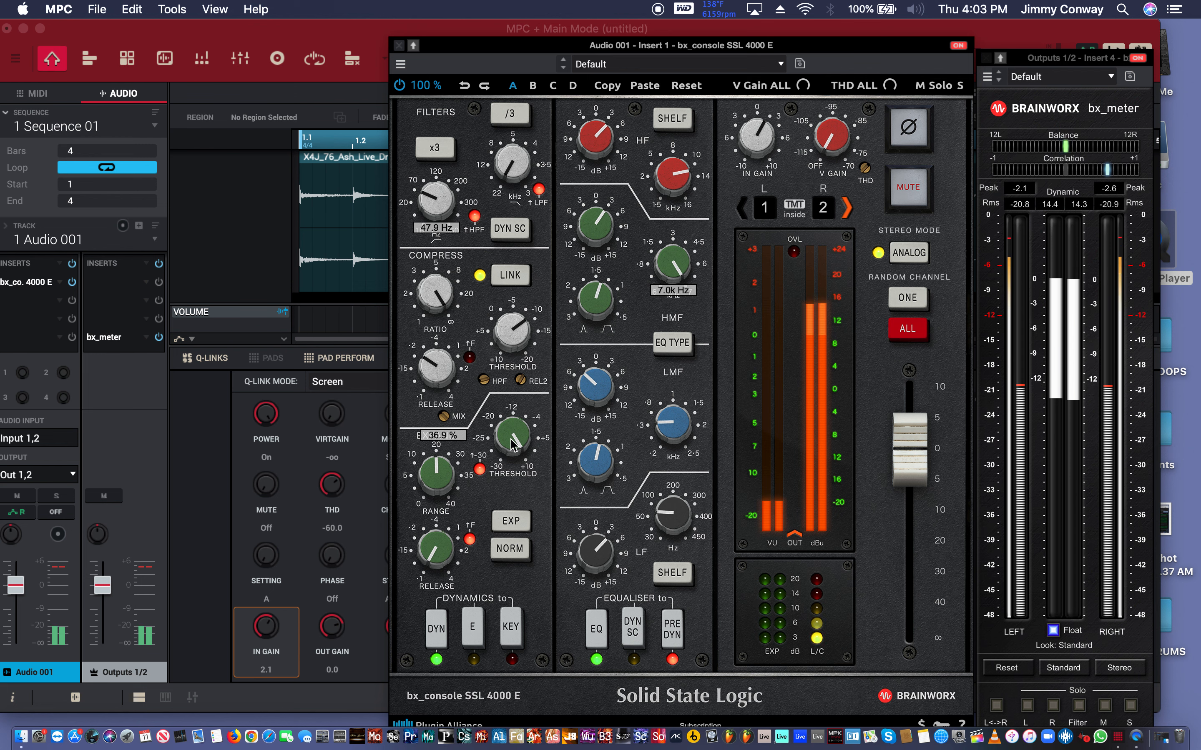
pyautogui.moveTo(431, 558); pyautogui.dragTo(431, 548)
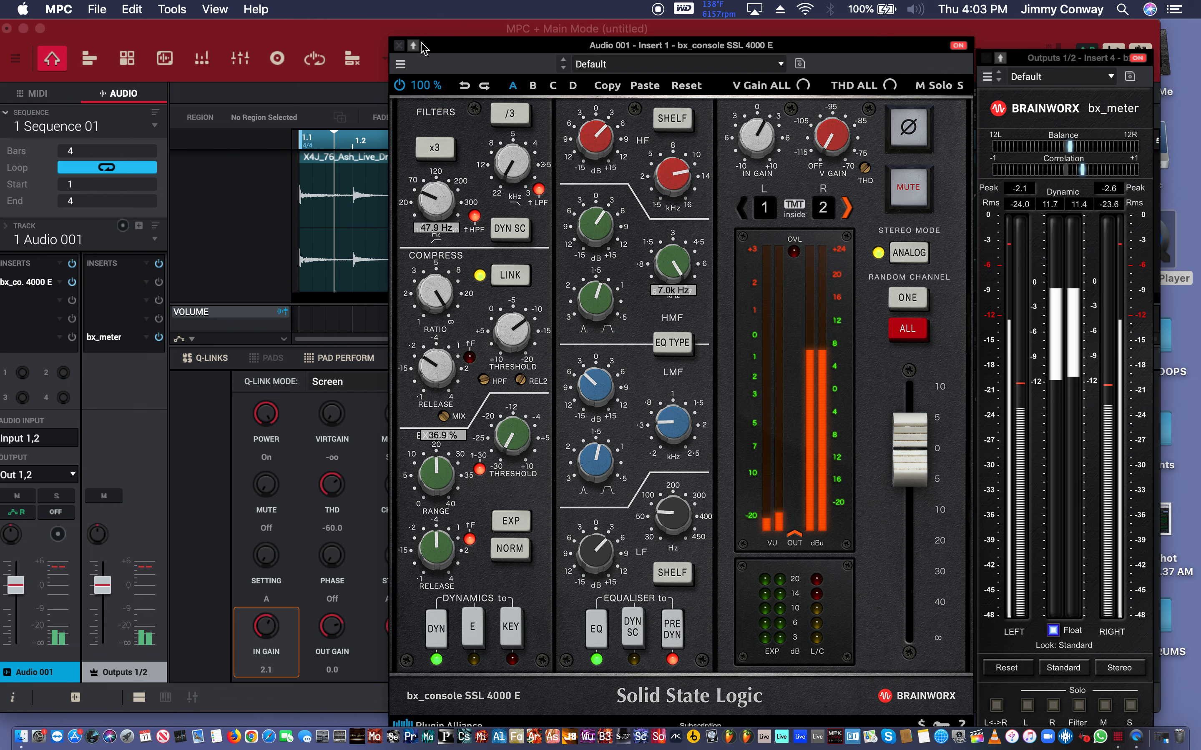
# Open the preset options, bypass the whole channel strip plug-in and turn it back on.
pyautogui.click(401, 65)
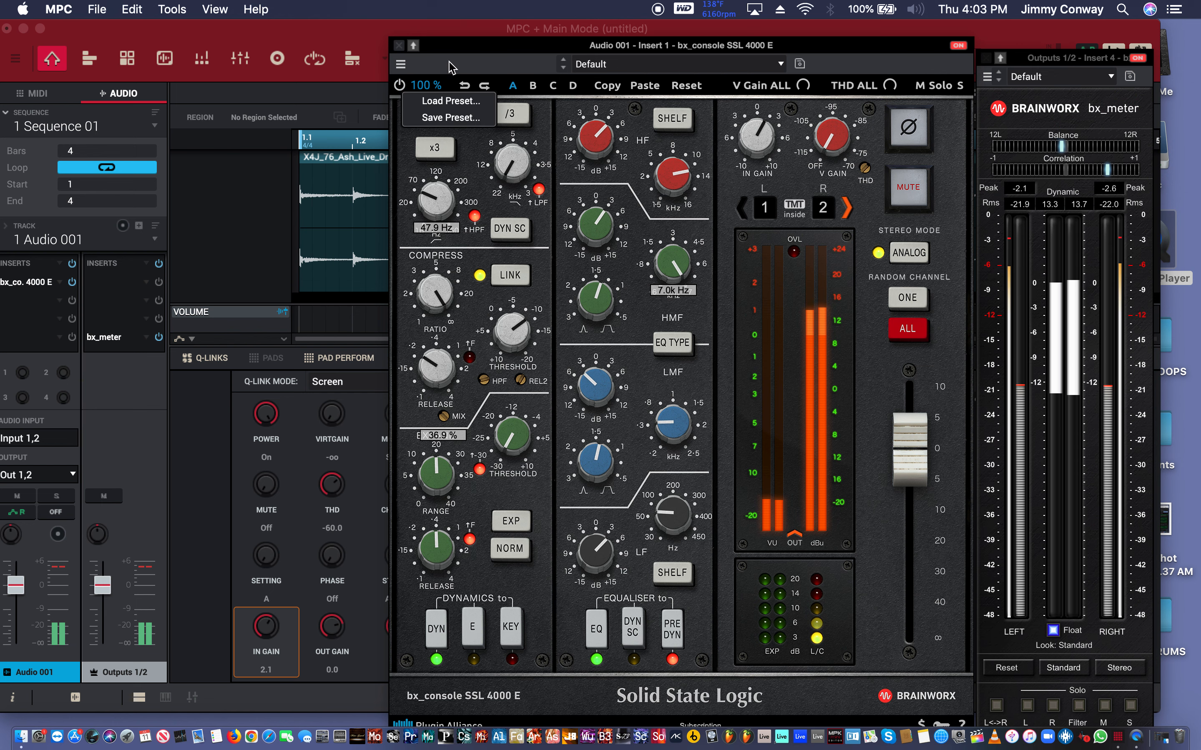
pyautogui.click(404, 86)
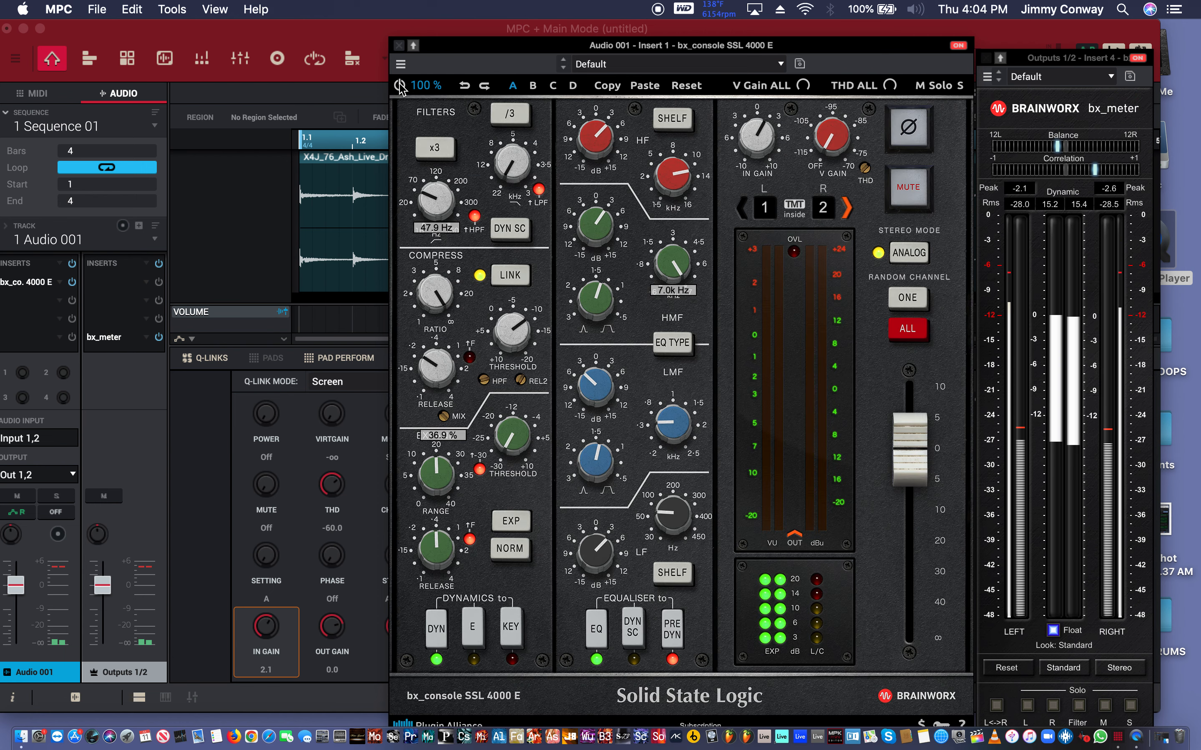
pyautogui.click(400, 86)
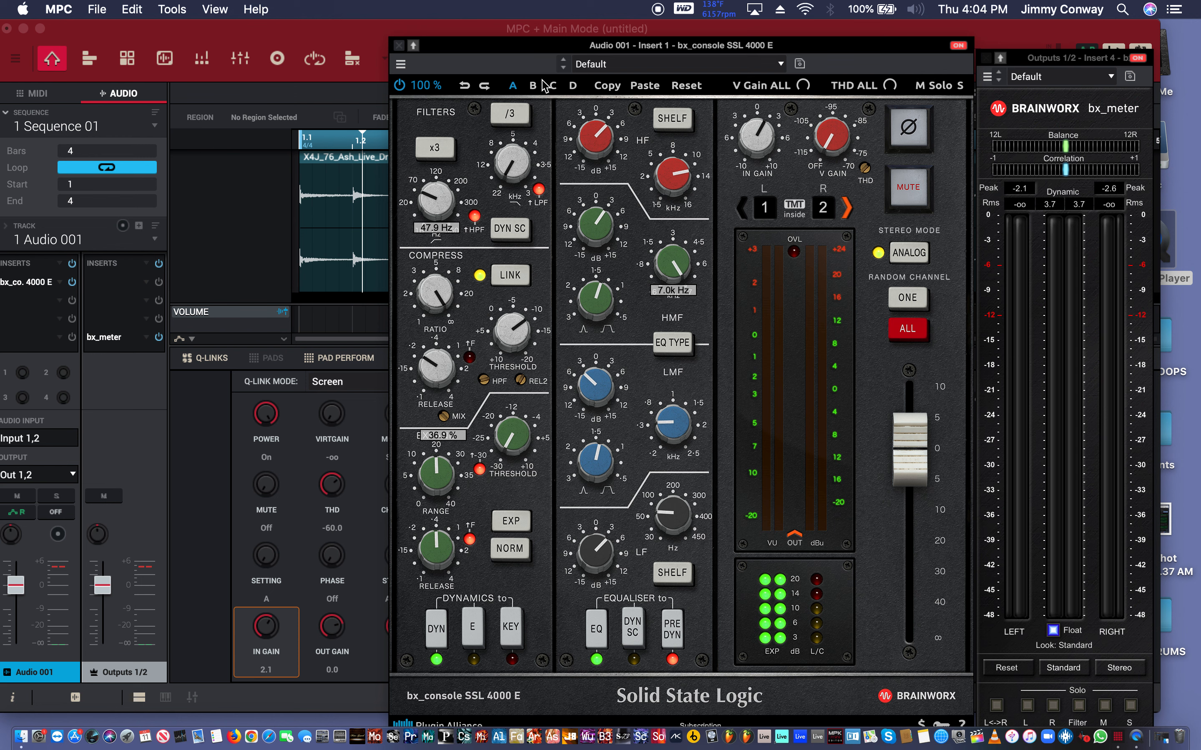
# Switch to settings slot B, paste slot A's settings into it and reset the slot to defaults.
pyautogui.click(534, 86)
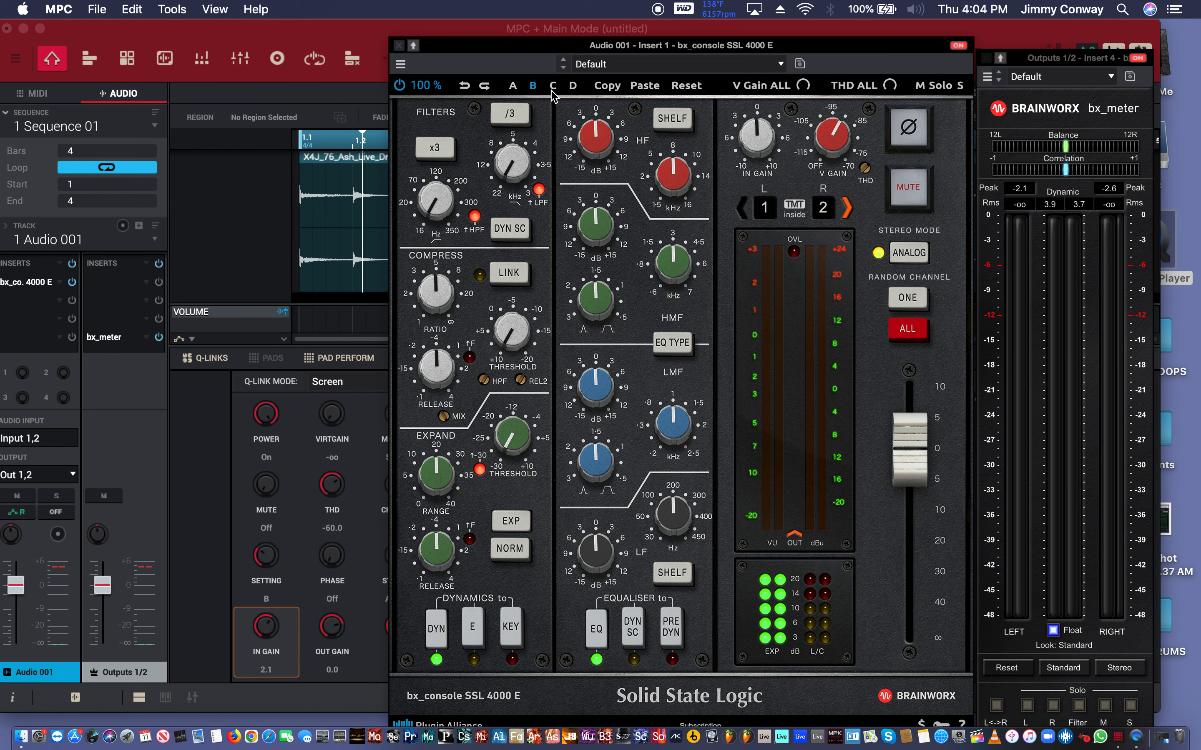
pyautogui.click(638, 83)
pyautogui.click(640, 86)
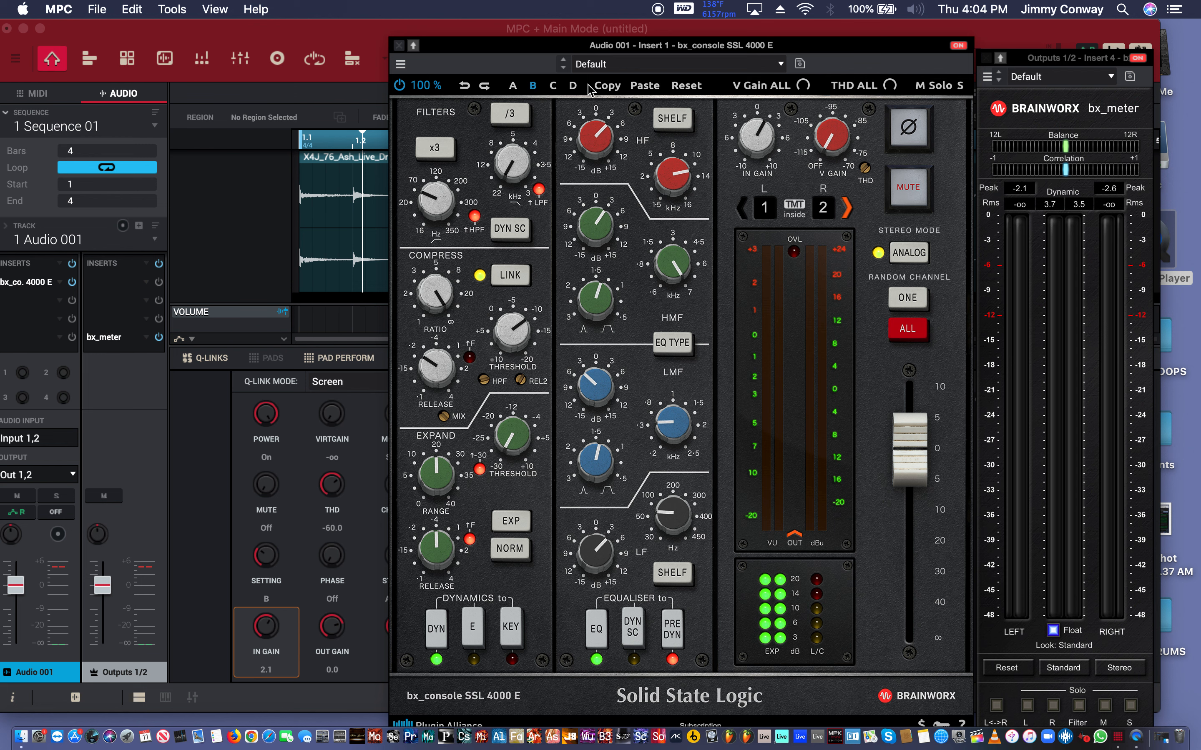
pyautogui.click(683, 89)
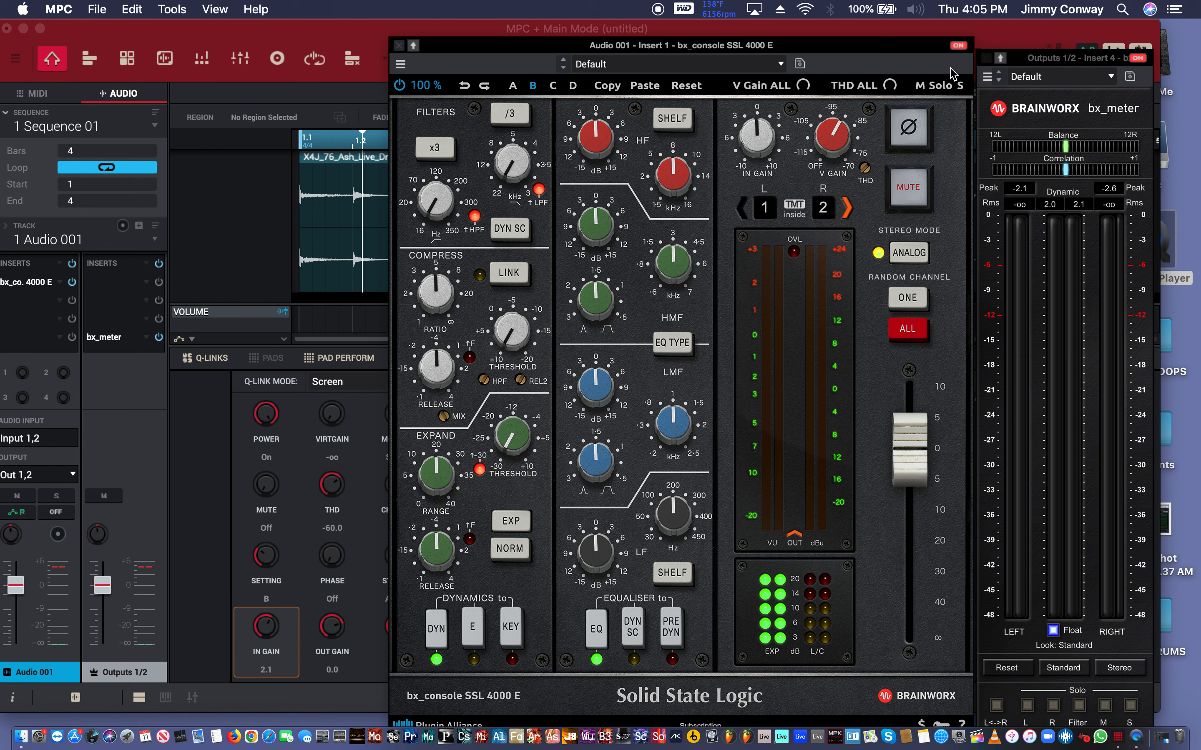
# Start loop playback and audition the mid signal alone and the side signal alone, then return to the full stereo signal.
pyautogui.press('space')
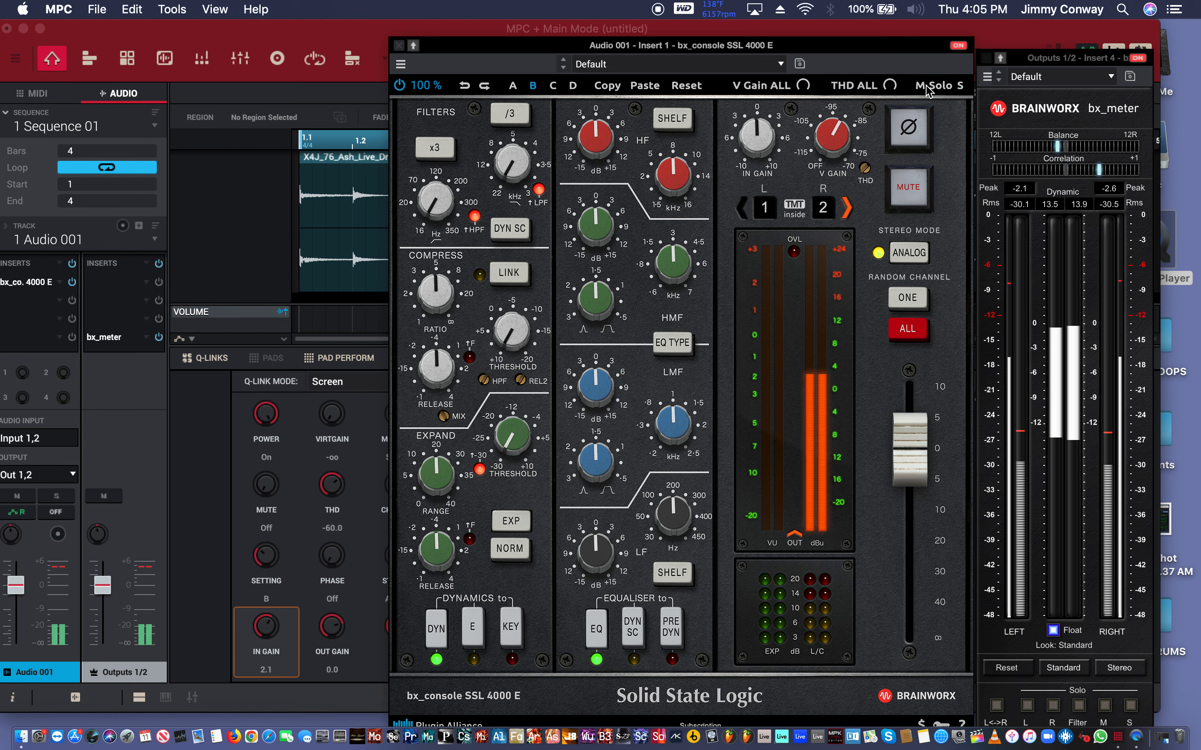
pyautogui.click(920, 87)
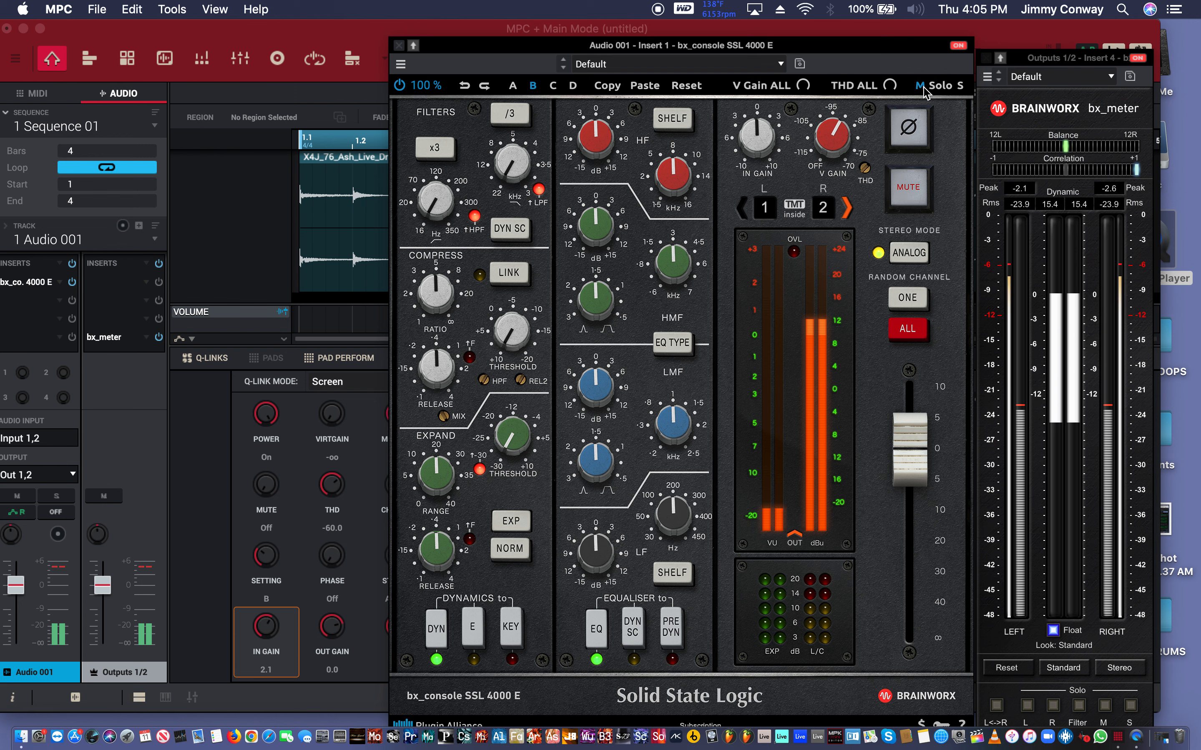
pyautogui.click(960, 87)
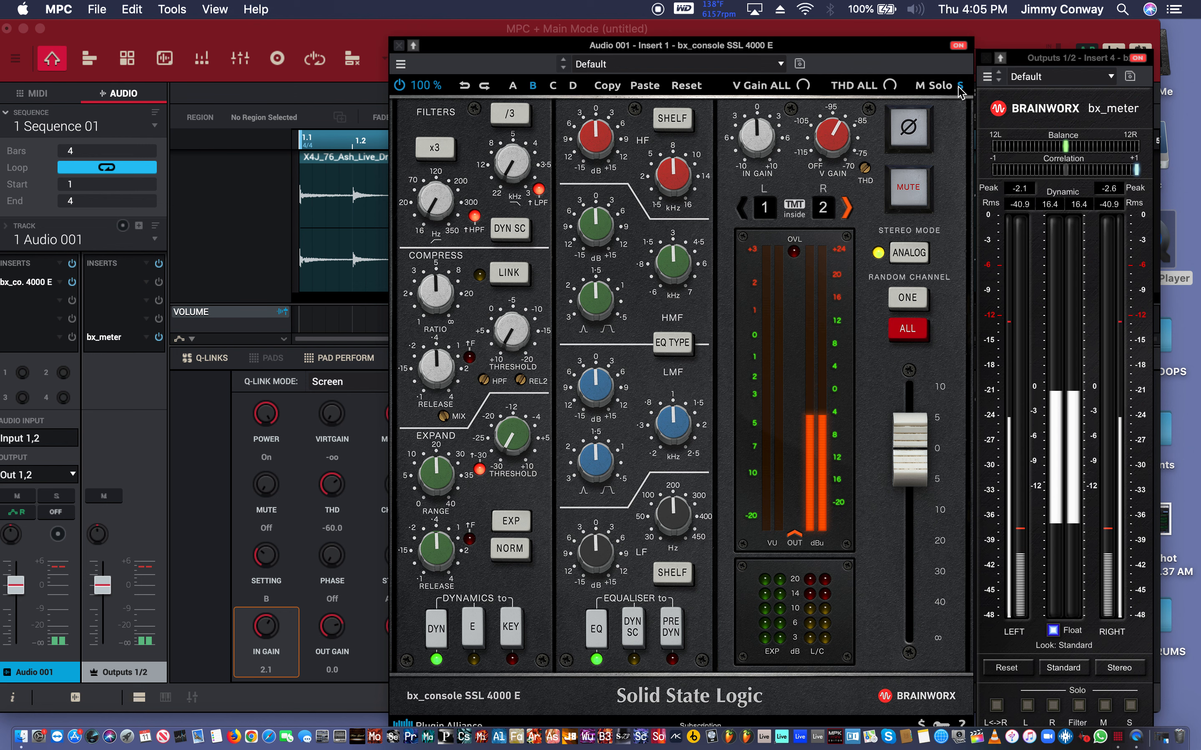
pyautogui.click(958, 88)
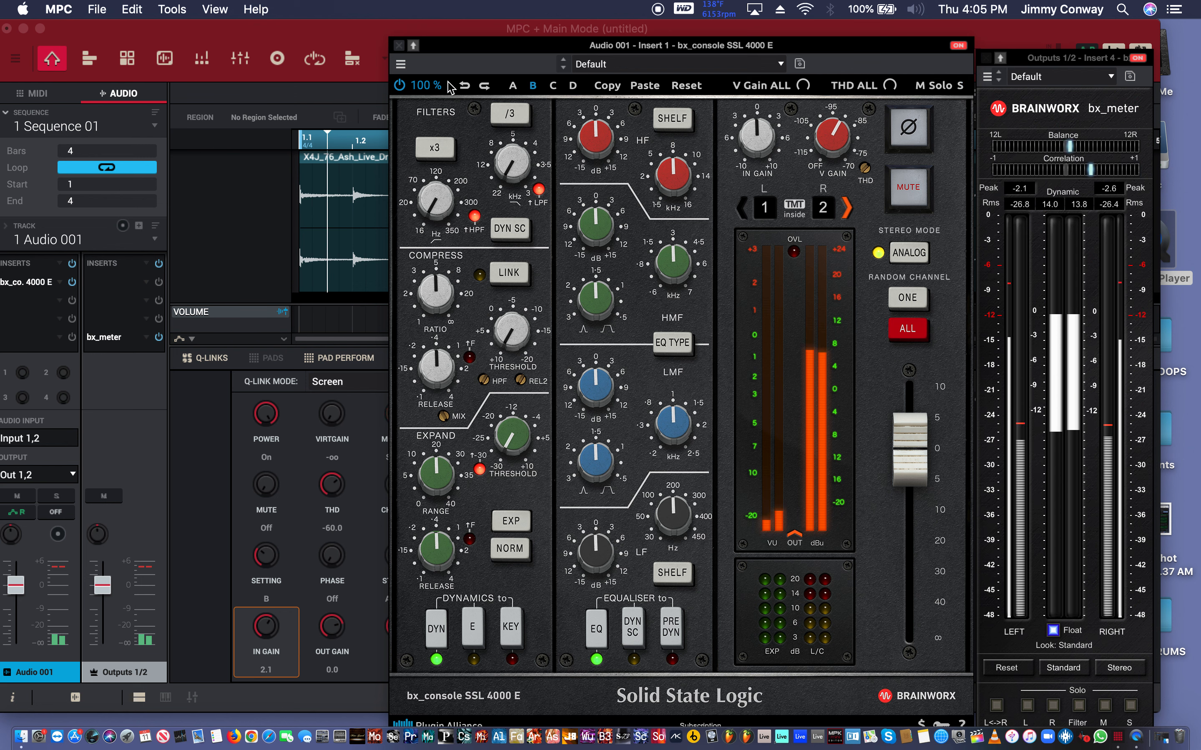
# Bypass the channel strip plug-in, re-enable it and bypass it again while the loop plays.
pyautogui.click(400, 85)
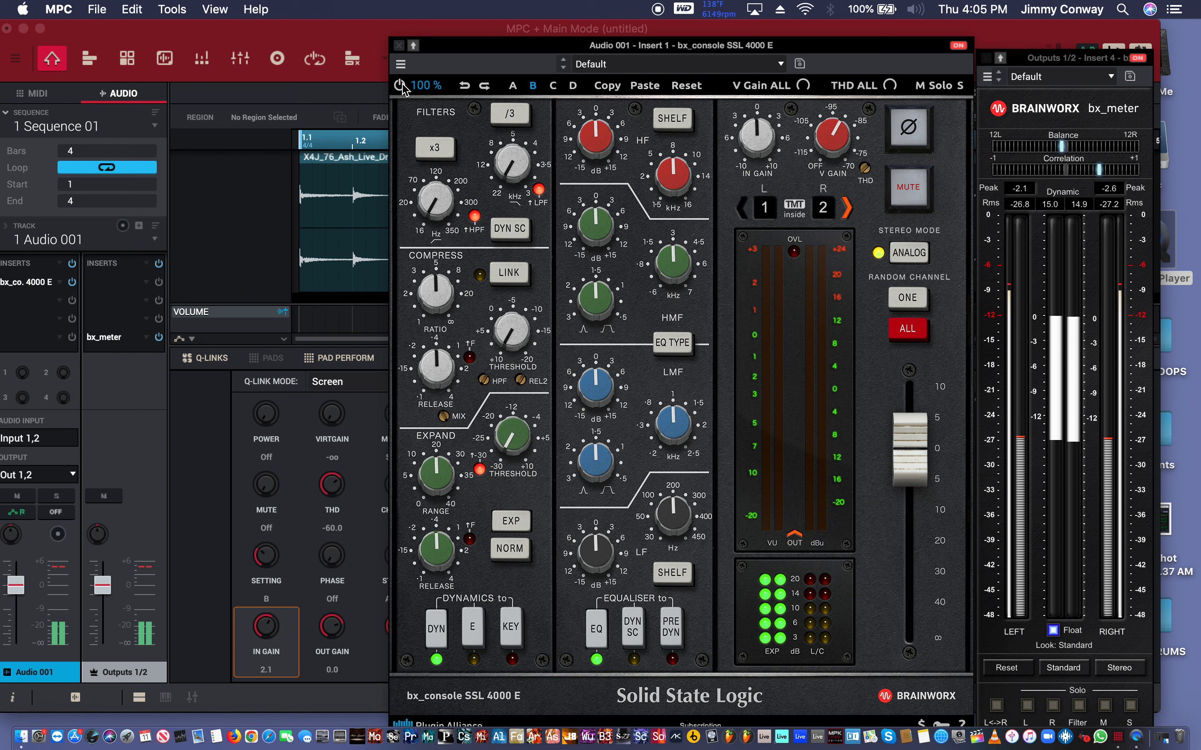
pyautogui.click(400, 86)
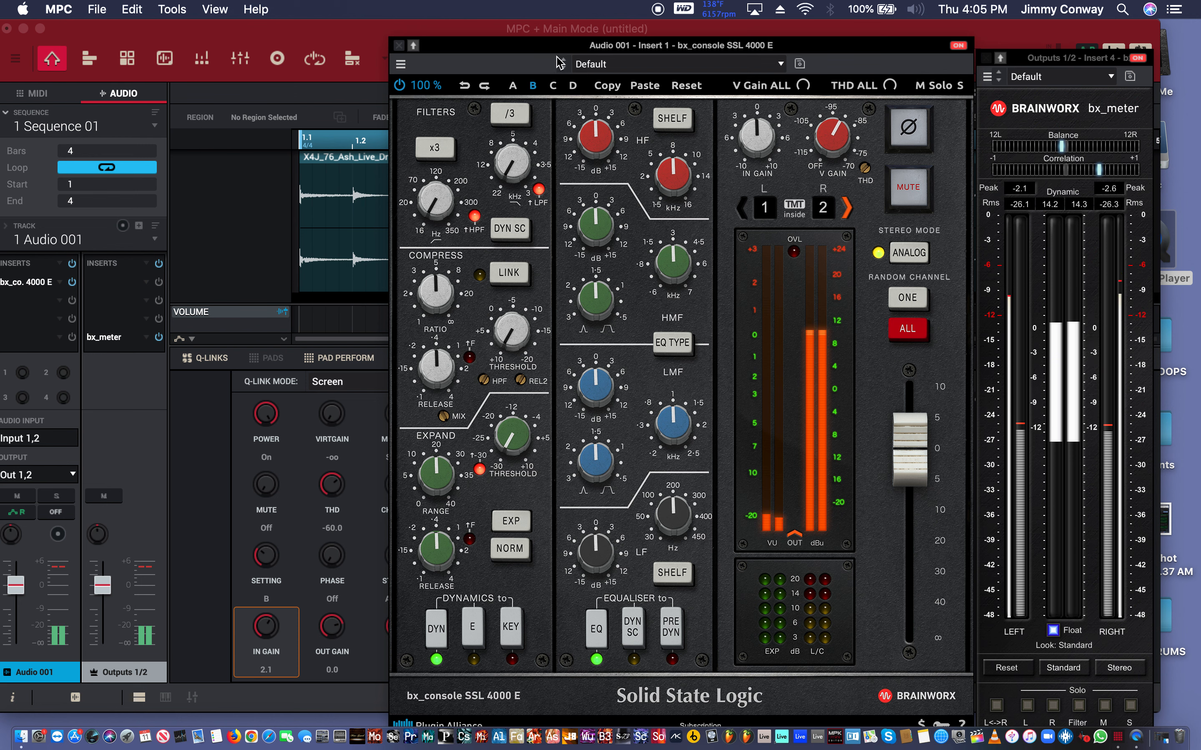
pyautogui.click(399, 86)
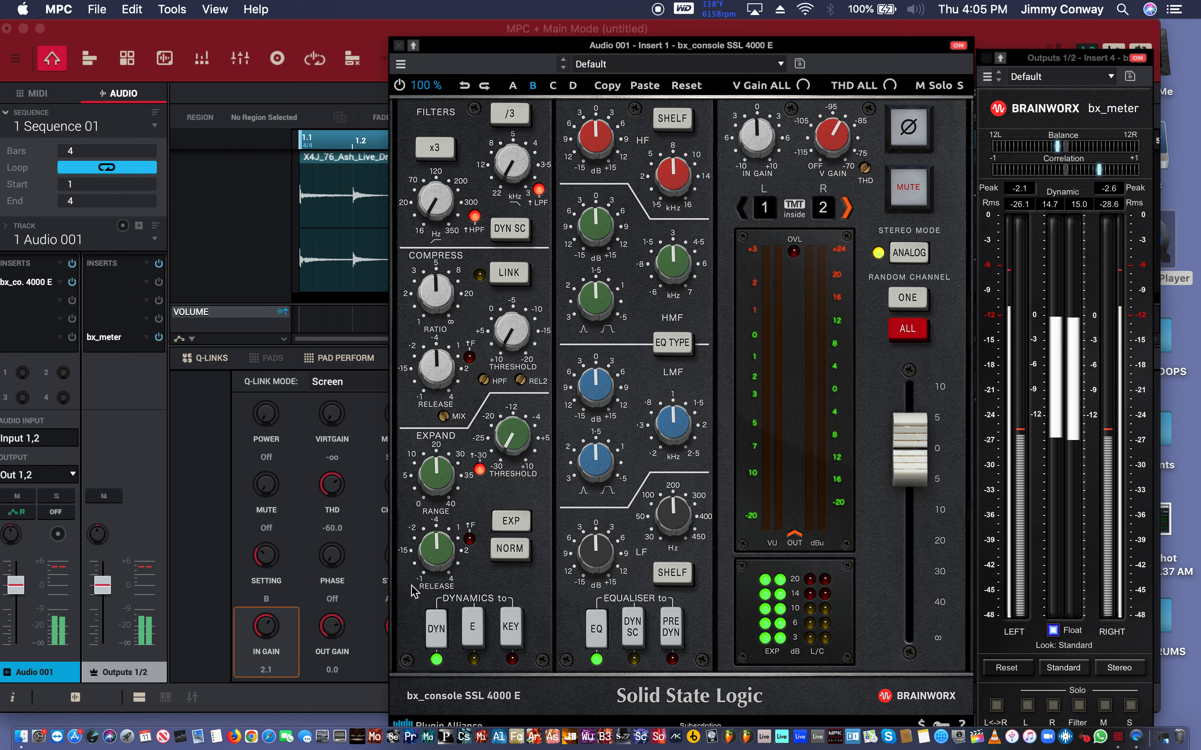
# Turn the dynamics section off and back on while the plug-in is bypassed.
pyautogui.click(438, 631)
pyautogui.click(440, 633)
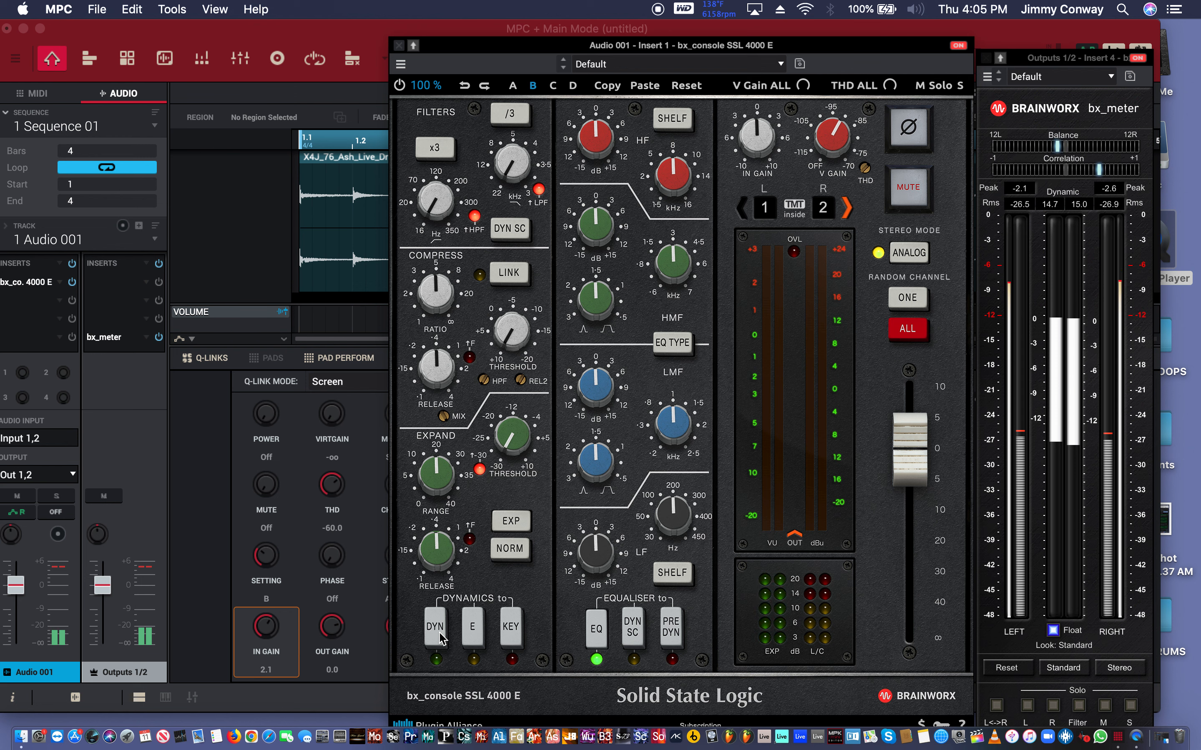
pyautogui.click(439, 633)
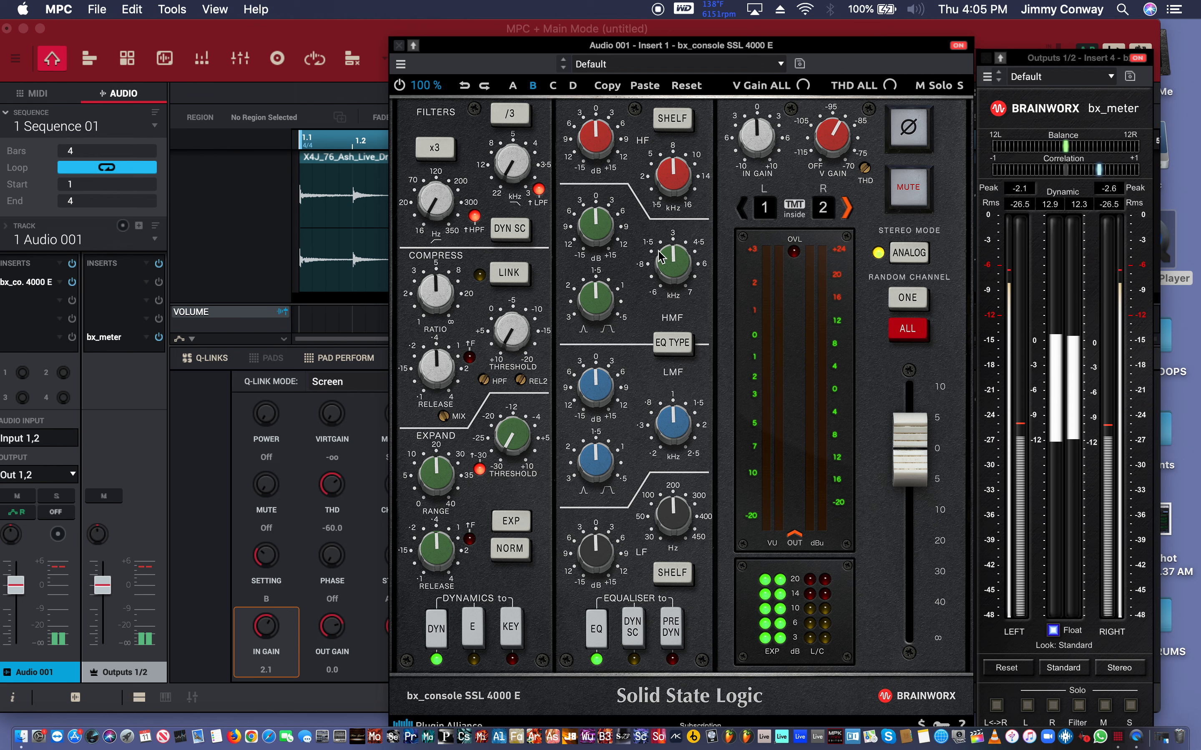